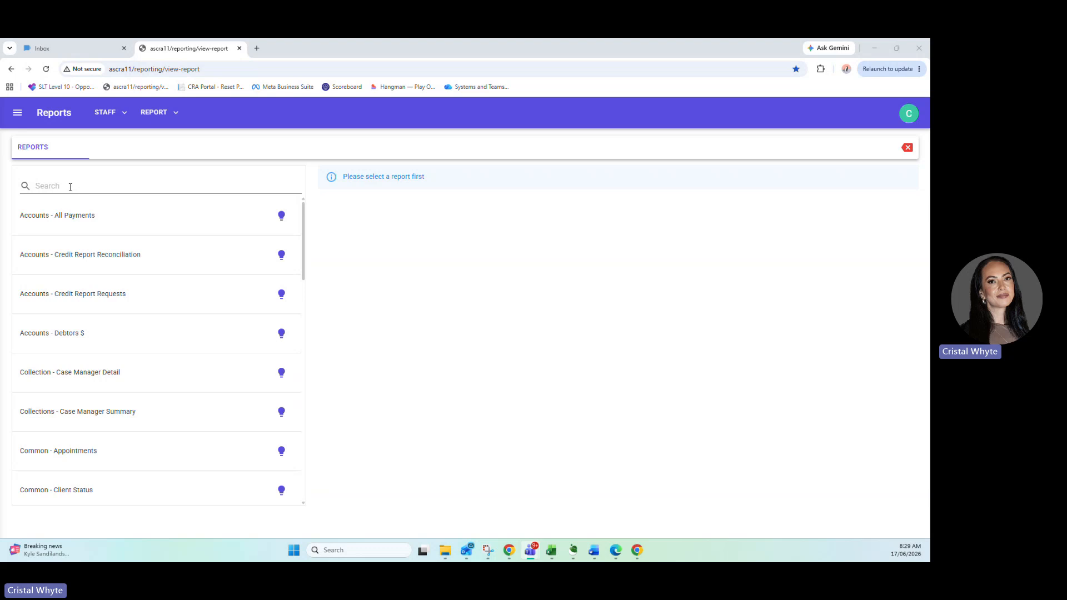
Search the report list for "pack" and choose the Marketing - Lead to Pack Tracking report.
click(70, 187)
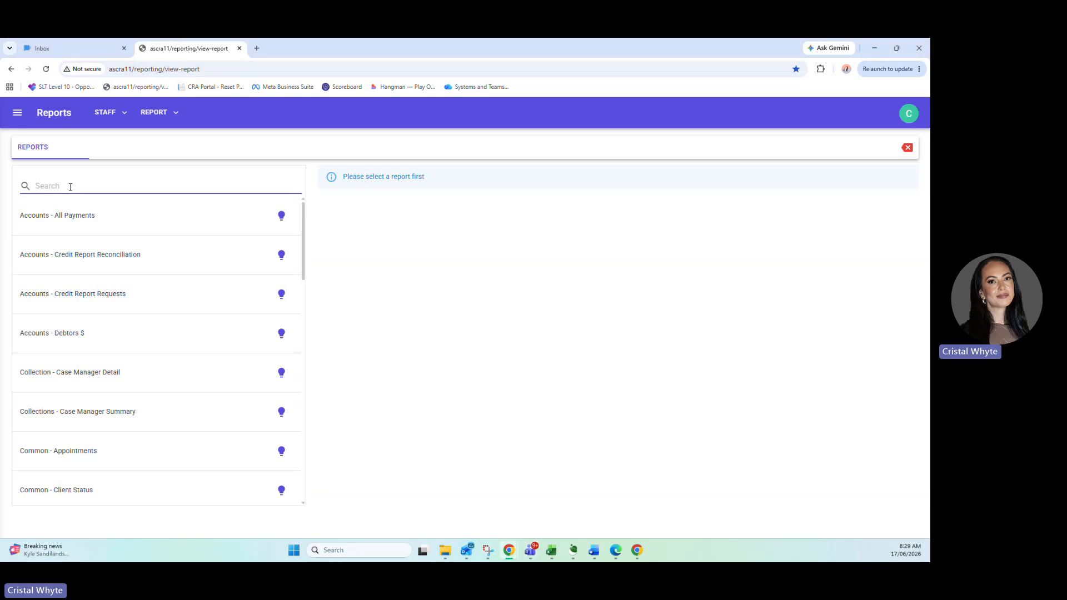
text(pack)
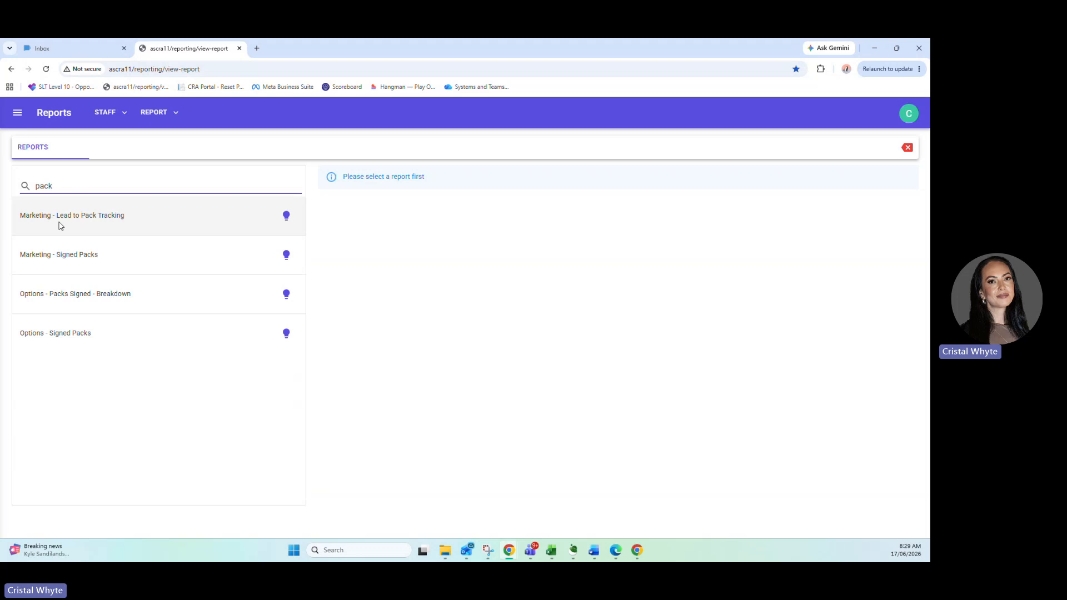
click(61, 225)
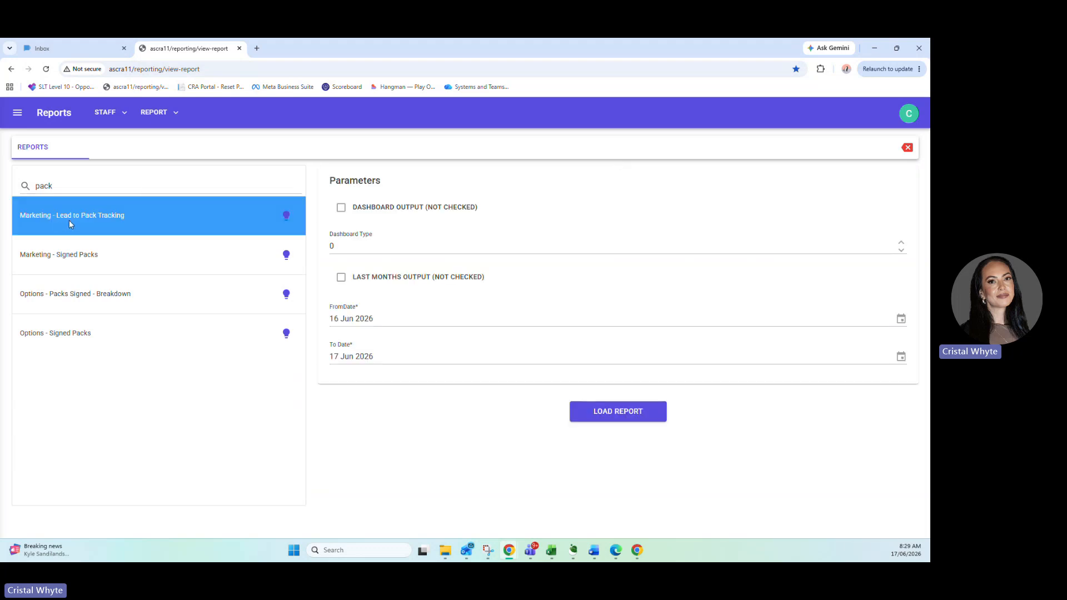
Set the report's date range from 16 Jun 2026 to 18 Jun 2026.
click(362, 319)
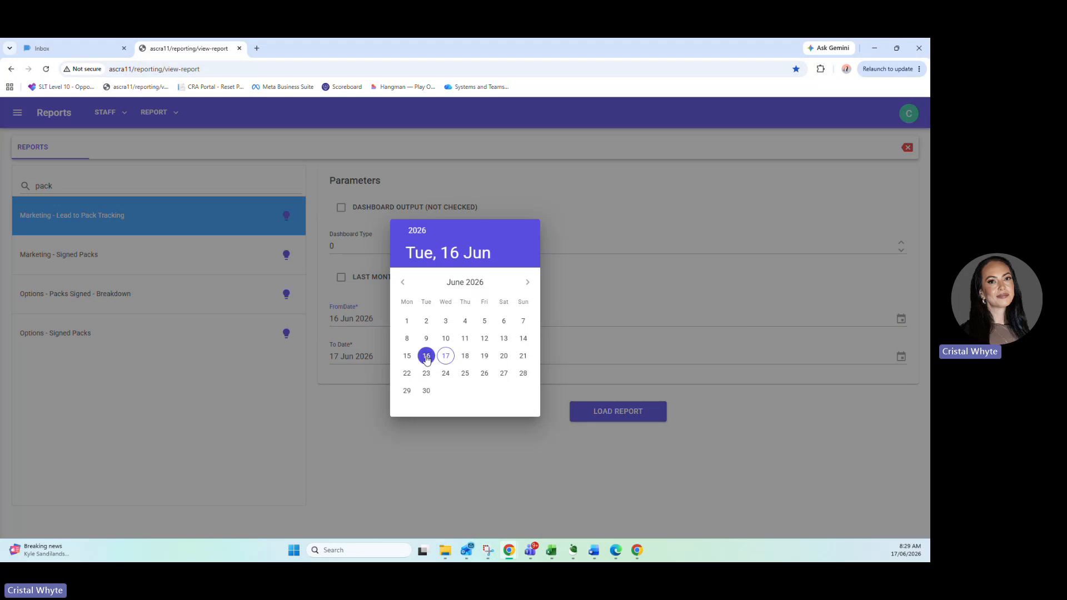
click(426, 356)
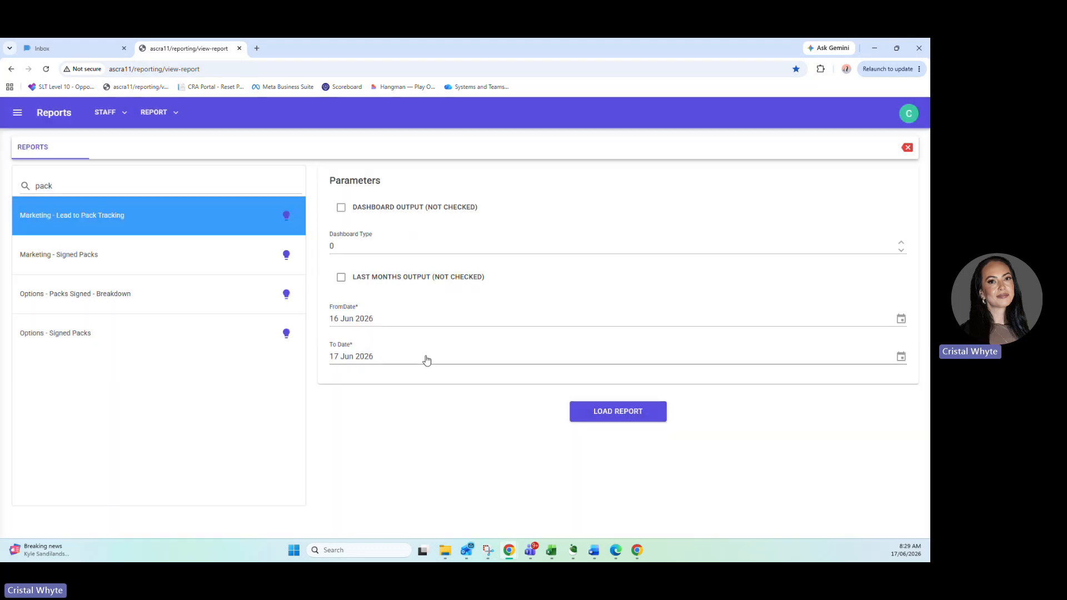
click(372, 358)
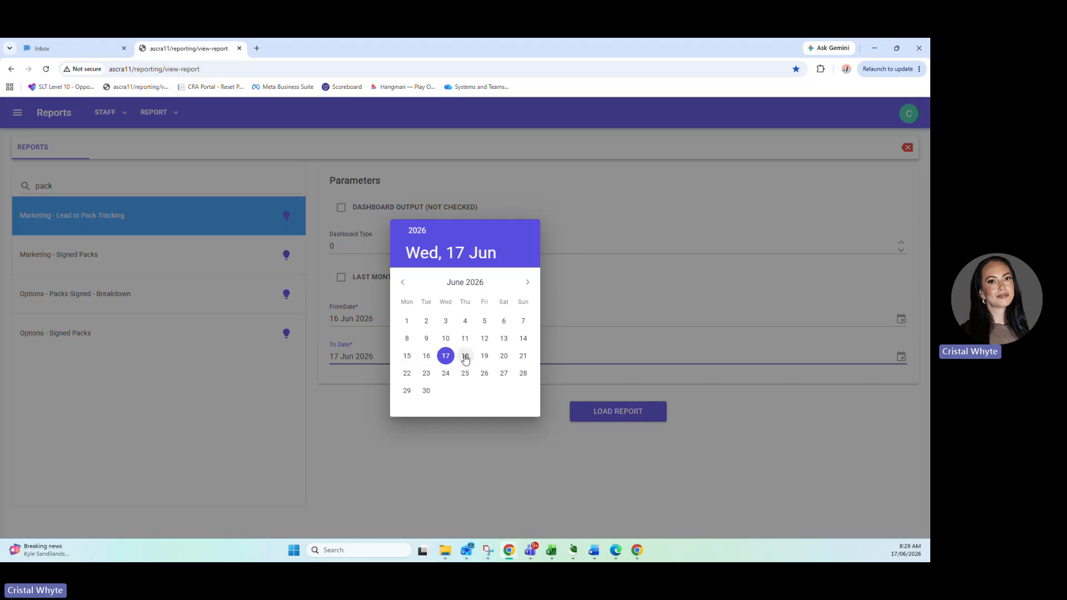
click(465, 356)
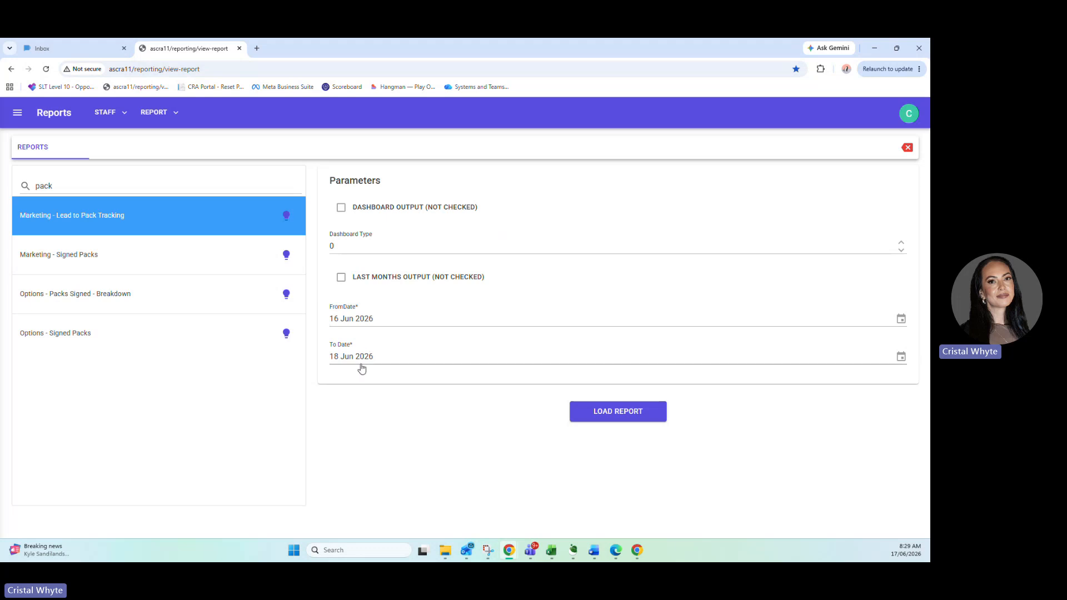
click(361, 321)
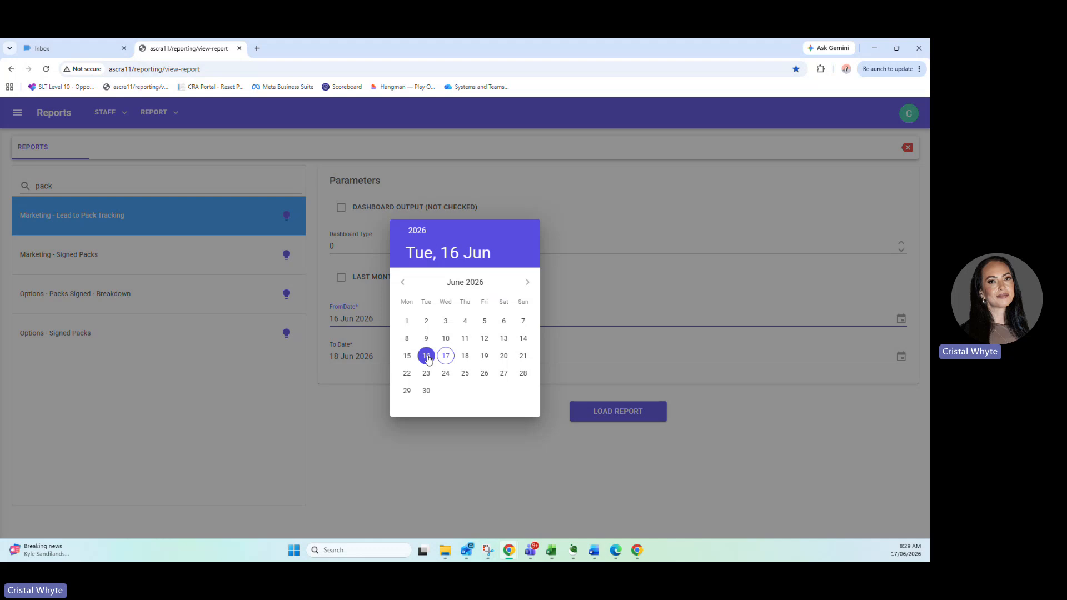
click(356, 369)
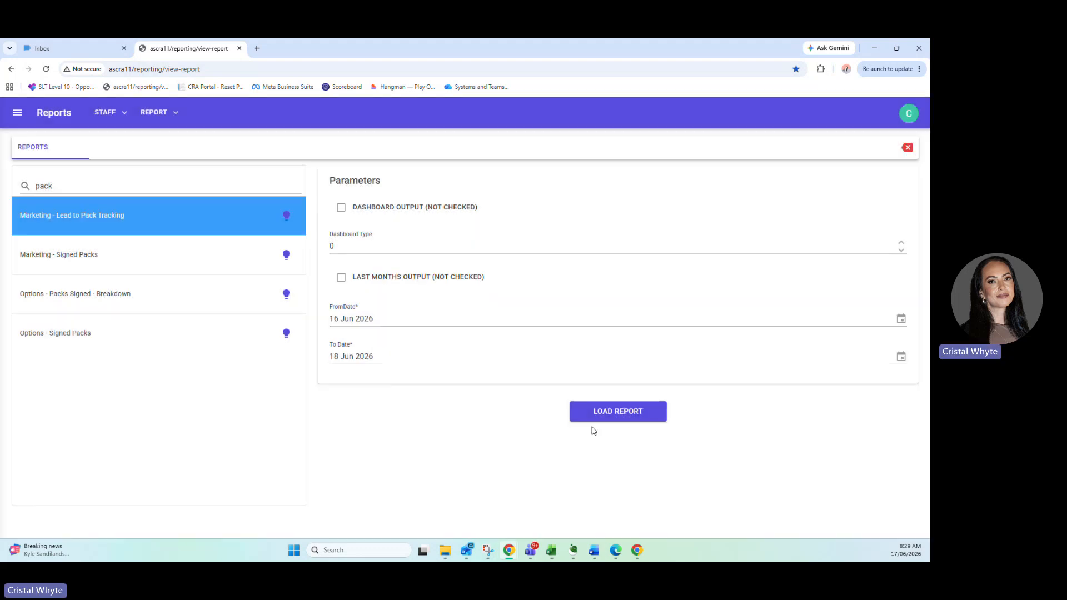
Load the Lead to Pack Tracking report and download it as a CSV without criteria.
click(620, 414)
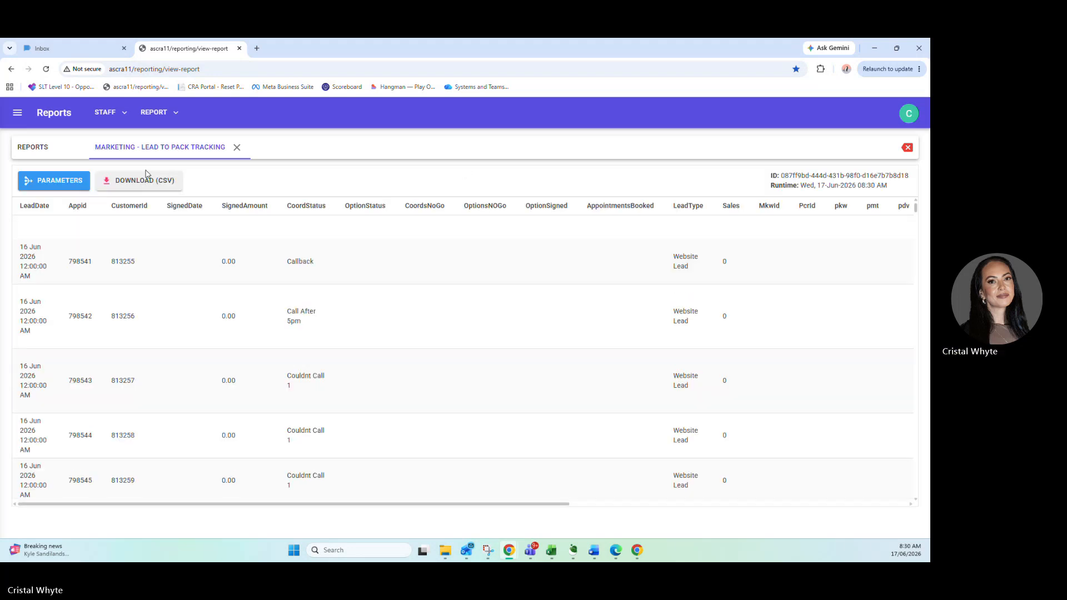
click(148, 179)
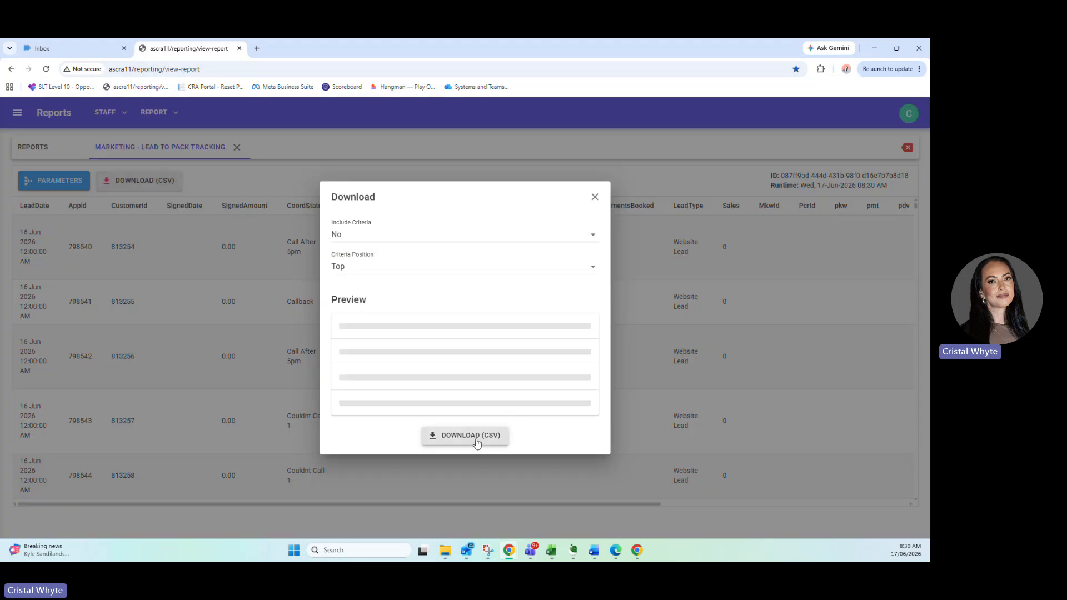
click(477, 442)
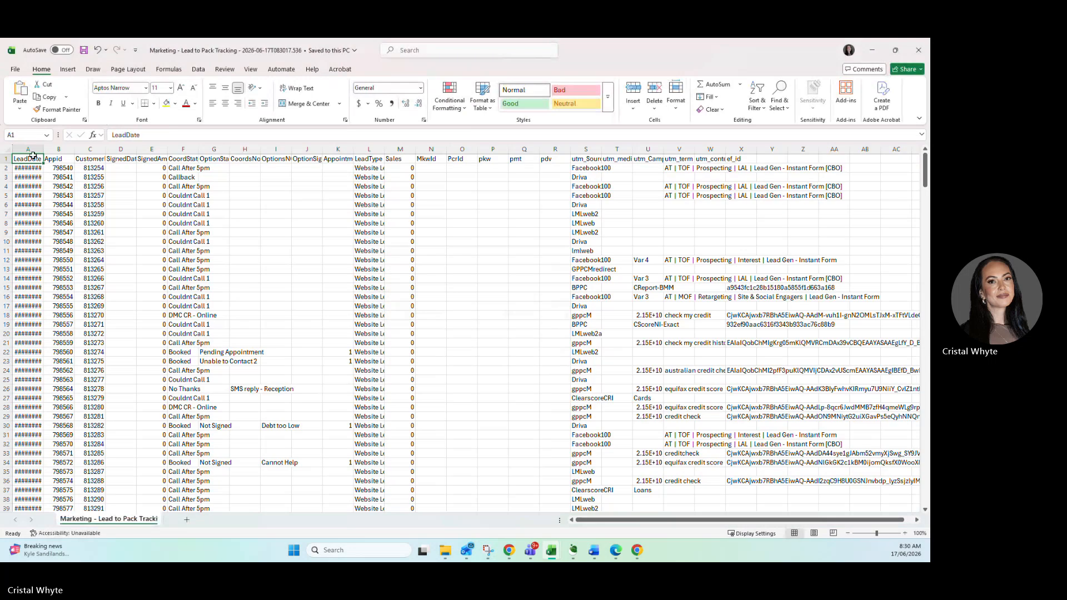
Delete every column of the lead tracking sheet except CustomerId, and fit that column's width to its contents.
drag(64, 149, 35, 149)
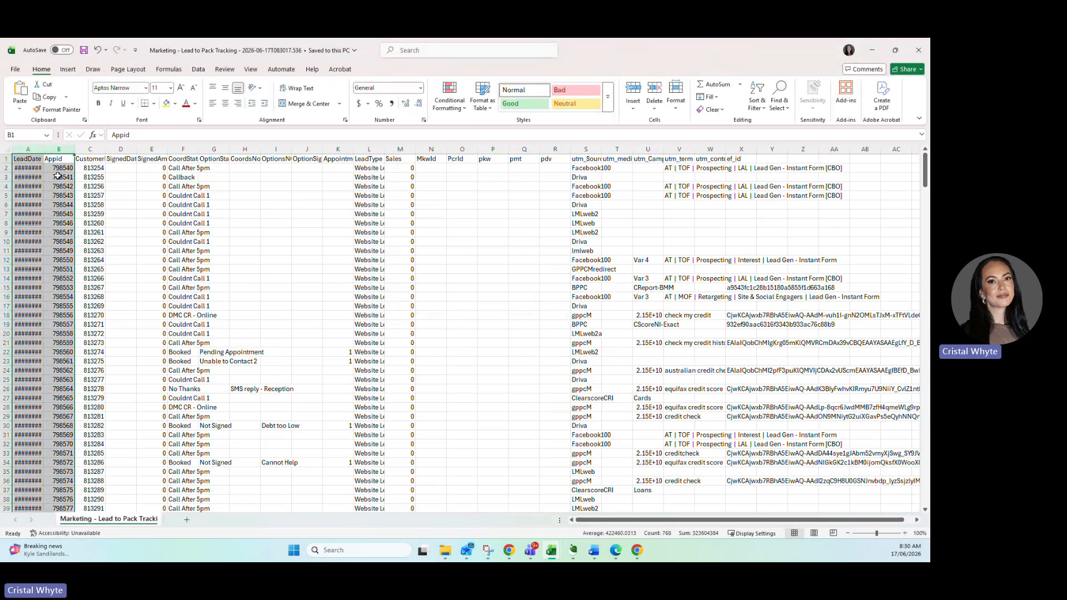
right_click(61, 177)
click(111, 285)
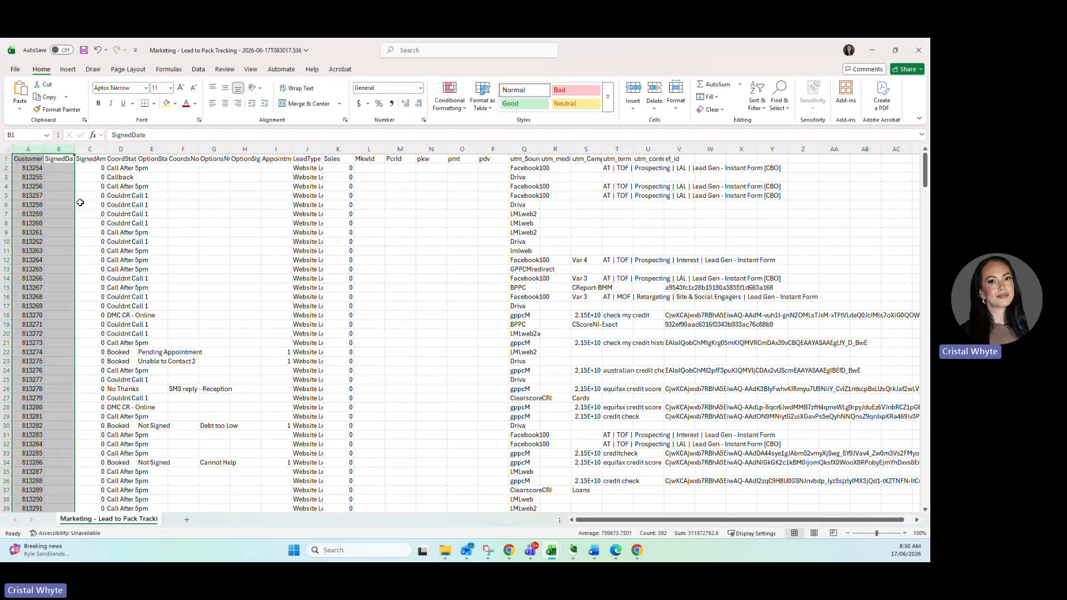
double_click(43, 149)
drag(75, 148, 862, 151)
right_click(662, 221)
click(691, 325)
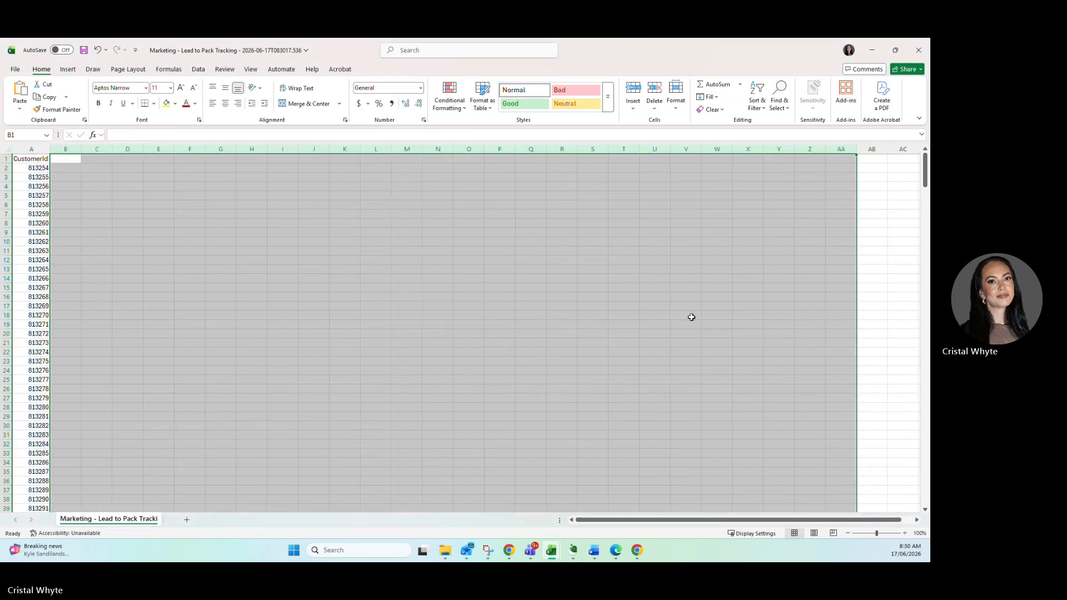
Save the sheet as an Excel Workbook (*.xlsx) named "Newleads 170626" in the company OneDrive's On-Prem Data folder.
click(13, 70)
click(39, 199)
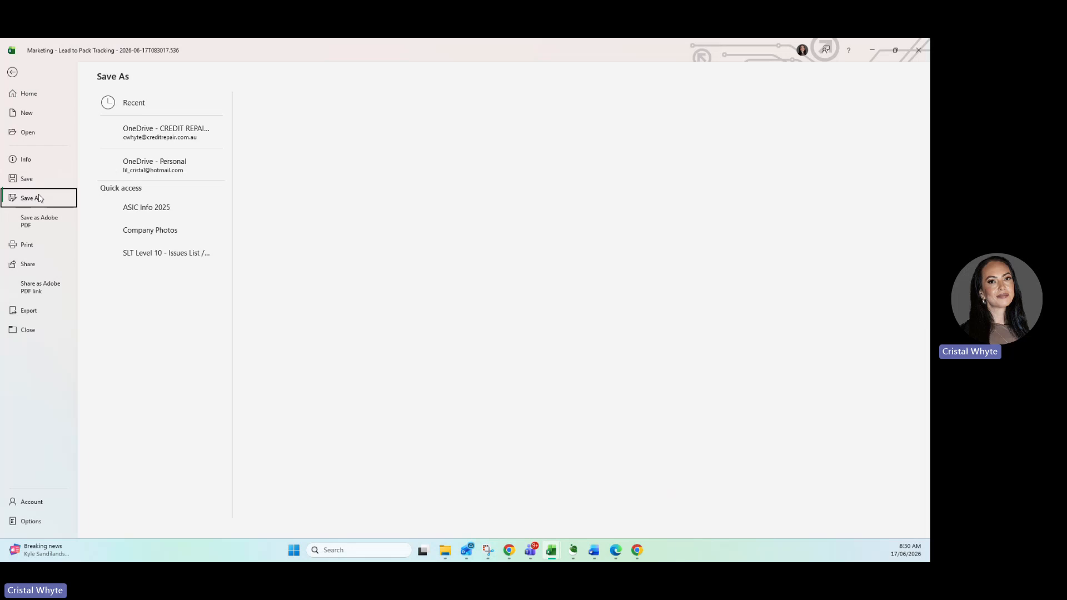
click(171, 128)
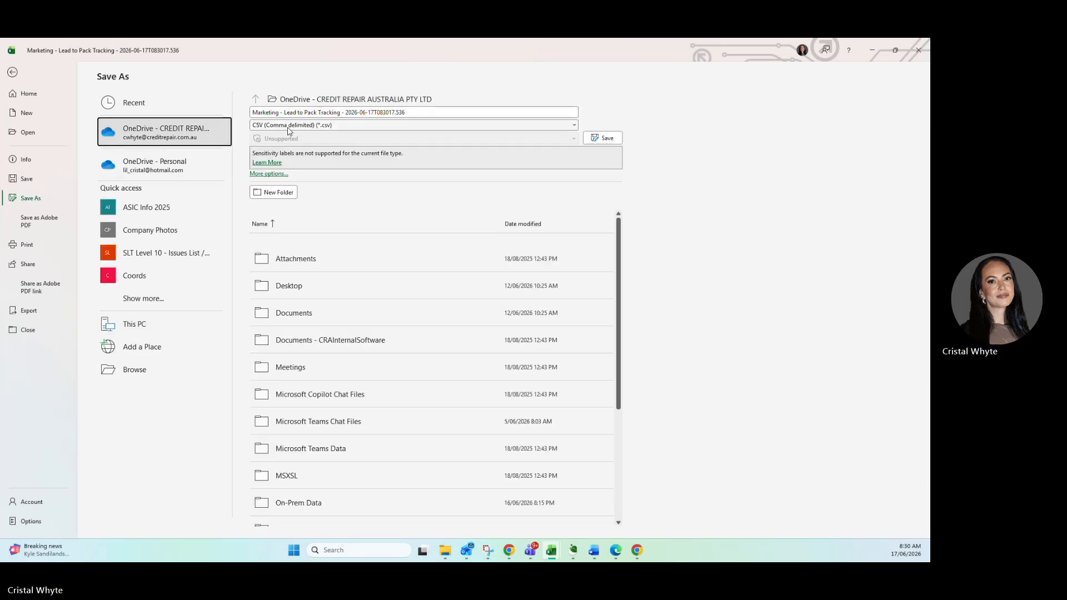
double_click(302, 501)
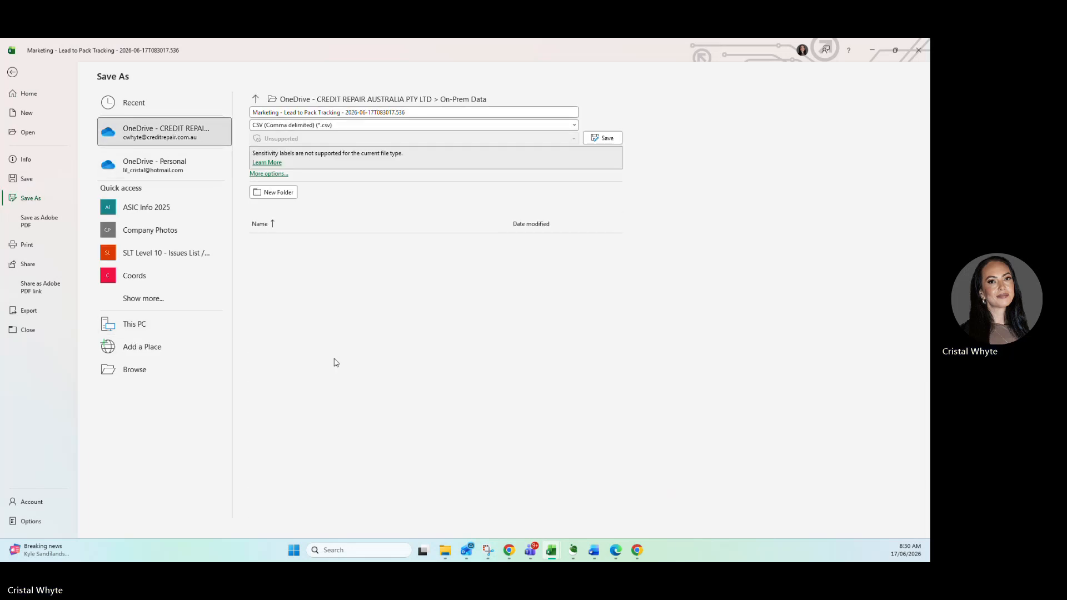
click(295, 124)
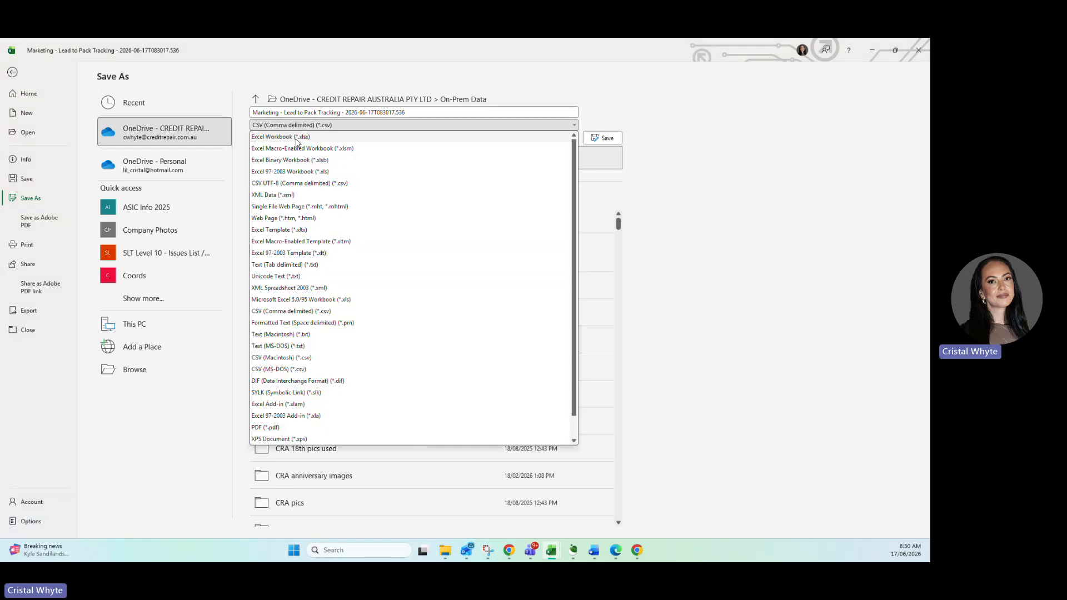
click(295, 137)
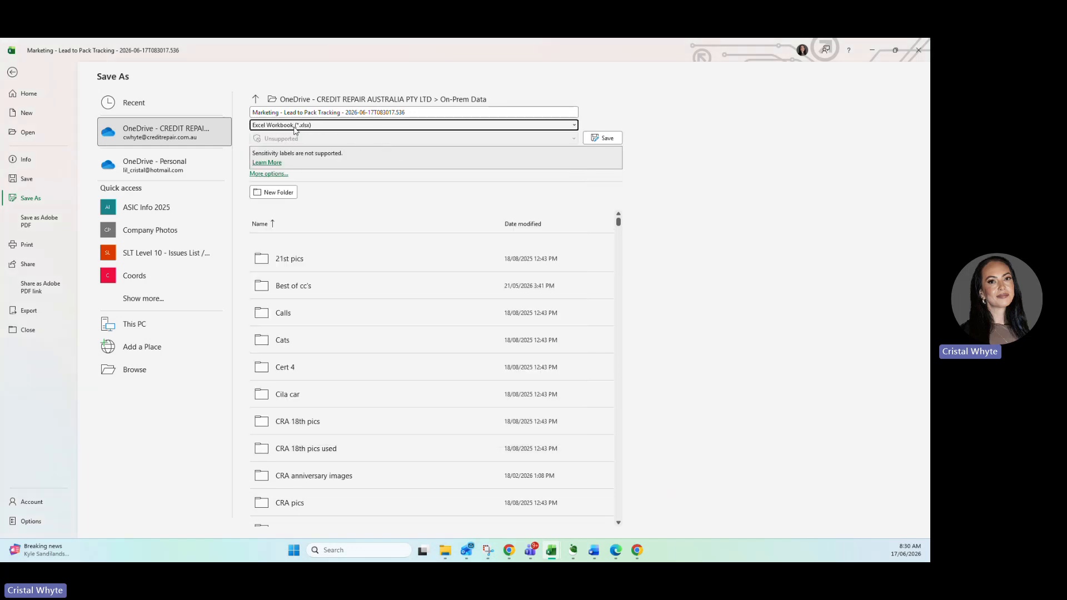
click(318, 112)
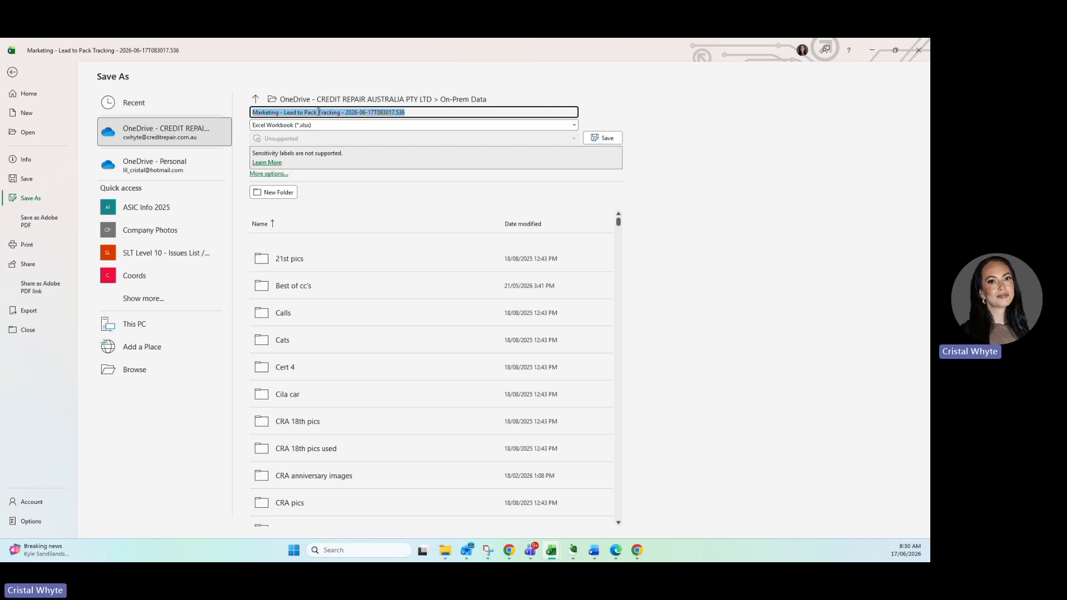
text(Newleads )
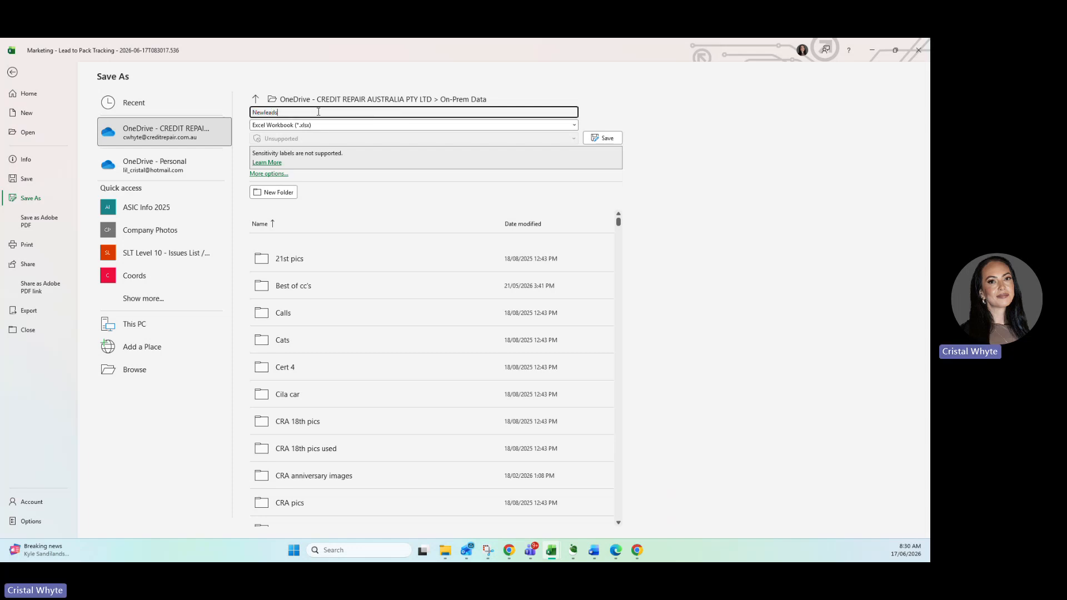
text(170626)
click(595, 140)
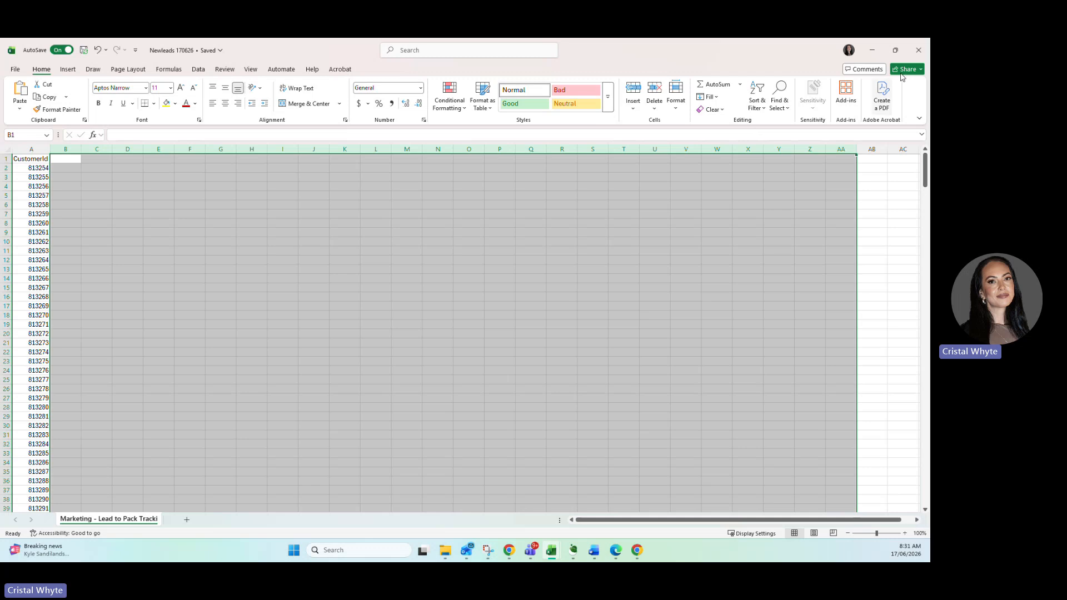
Close the Newleads 170626 workbook, switch back to the Reports page in Chrome, and close the Lead to Pack Tracking report.
click(918, 52)
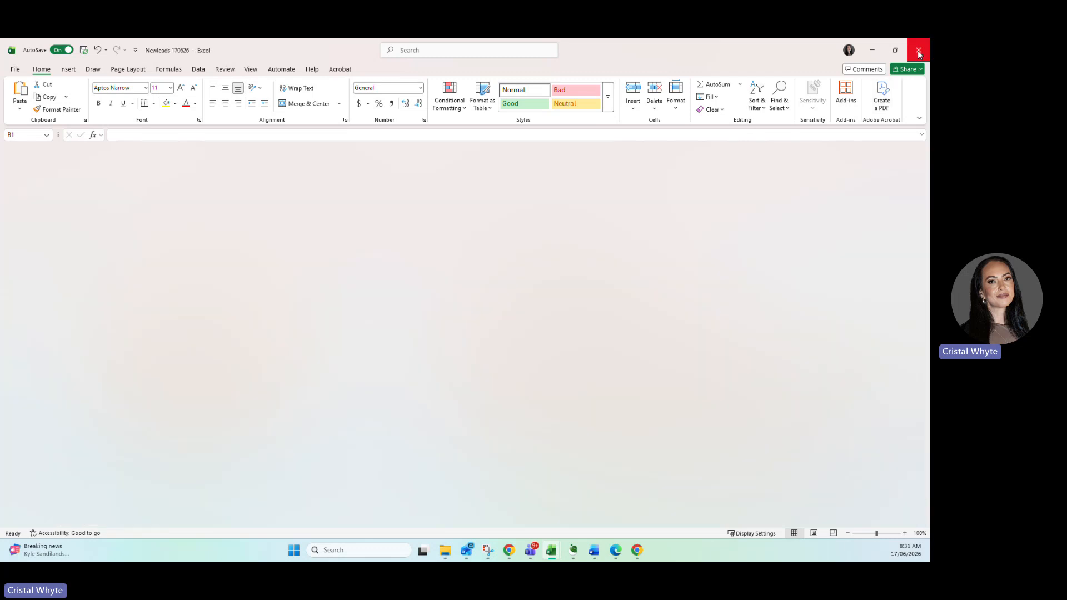
click(919, 53)
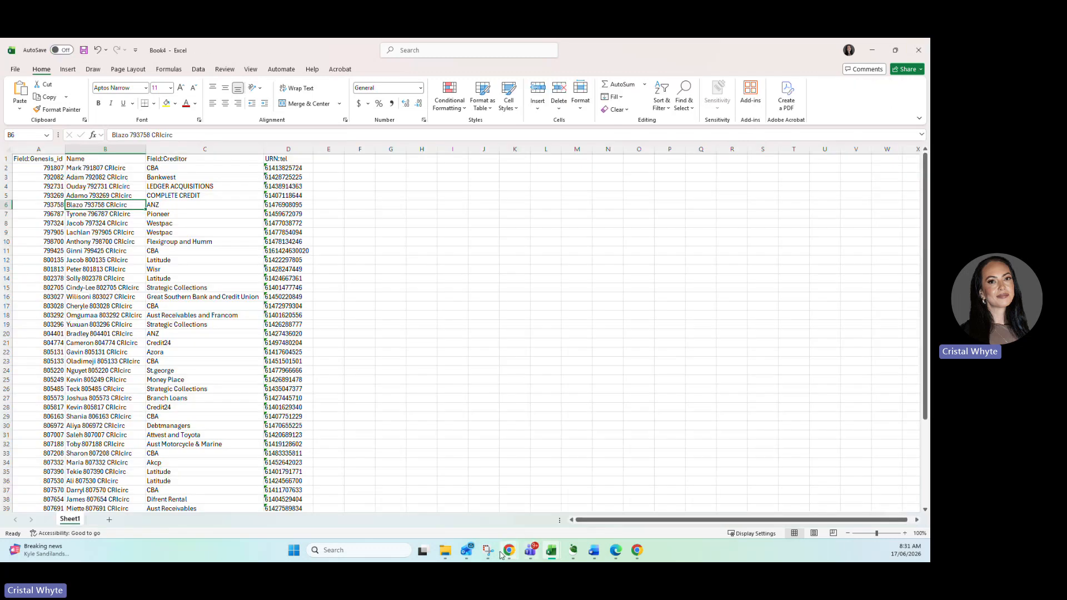
mouse_move(510, 553)
click(614, 481)
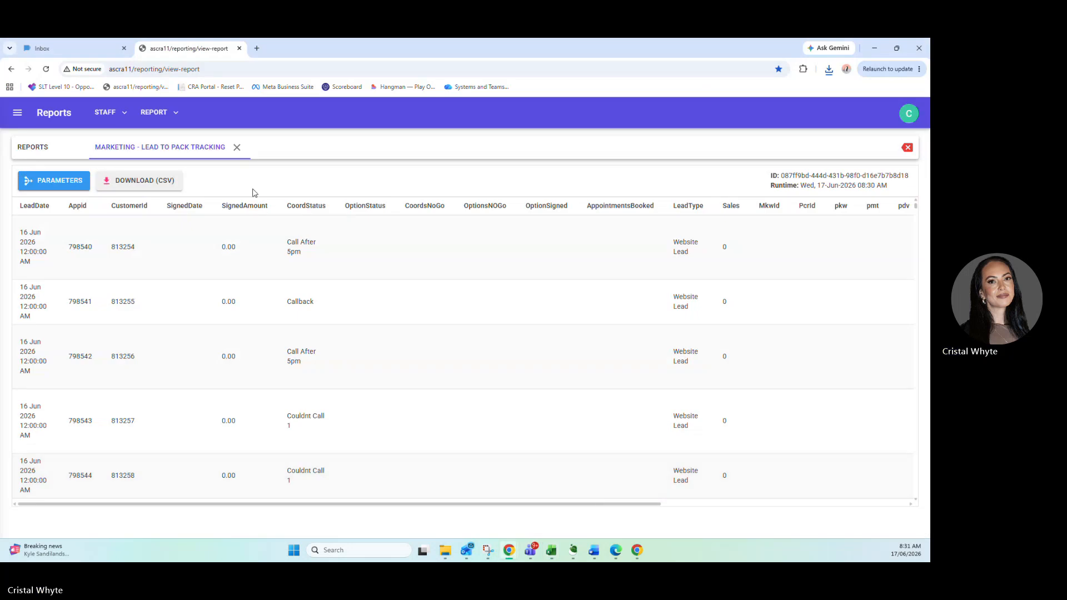
click(237, 148)
Search the report list for "dialler" and choose the Common - Dialler Contacts report.
drag(96, 182, 20, 185)
text(dialler)
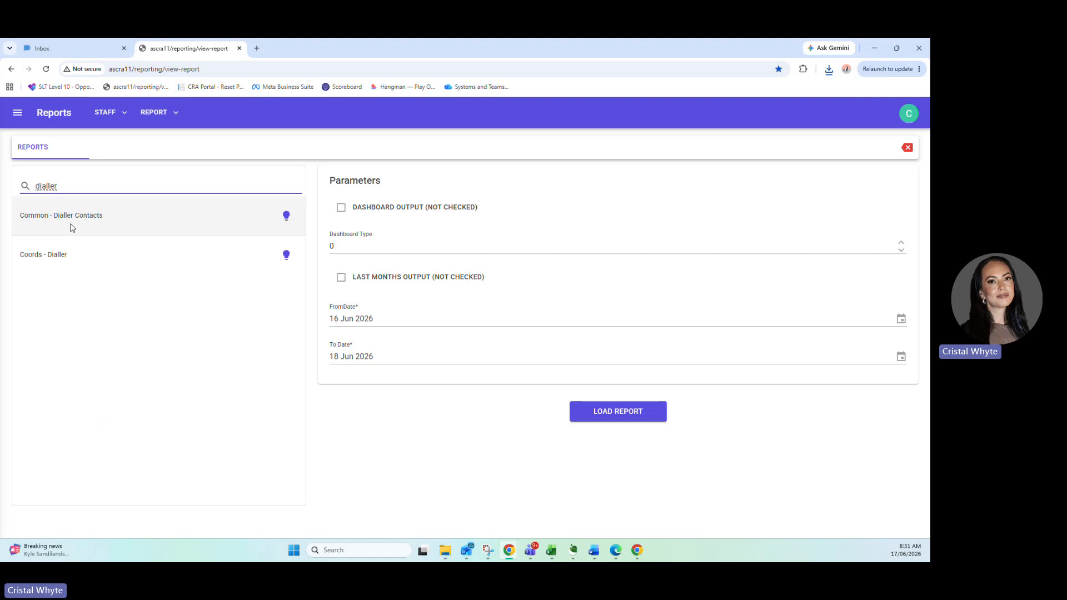
click(70, 227)
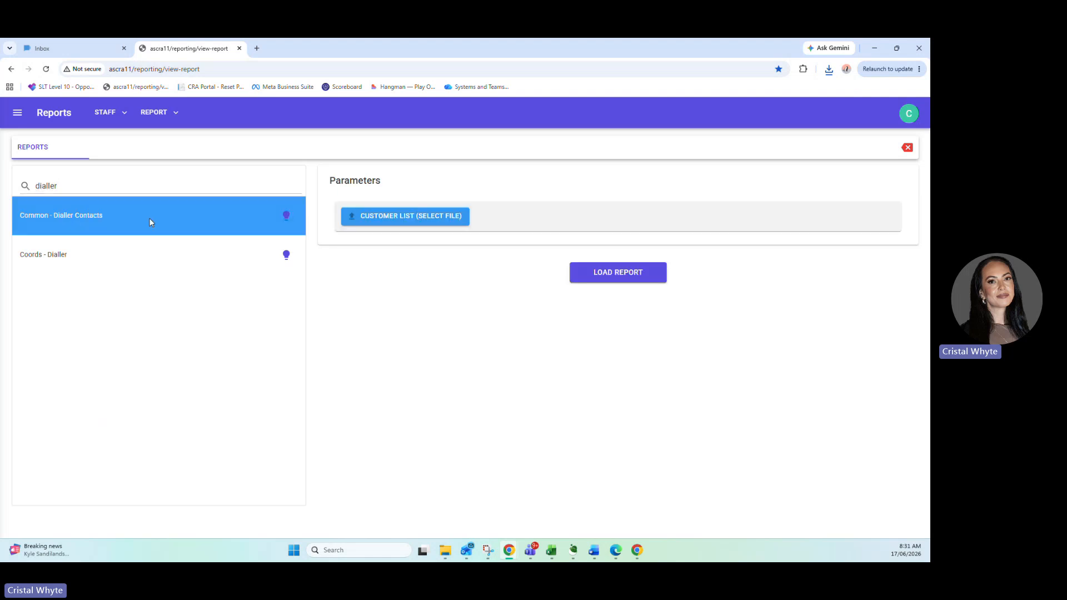
Upload Newleads 170626.xlsx as the customer list and load the Dialler Contacts report.
click(370, 226)
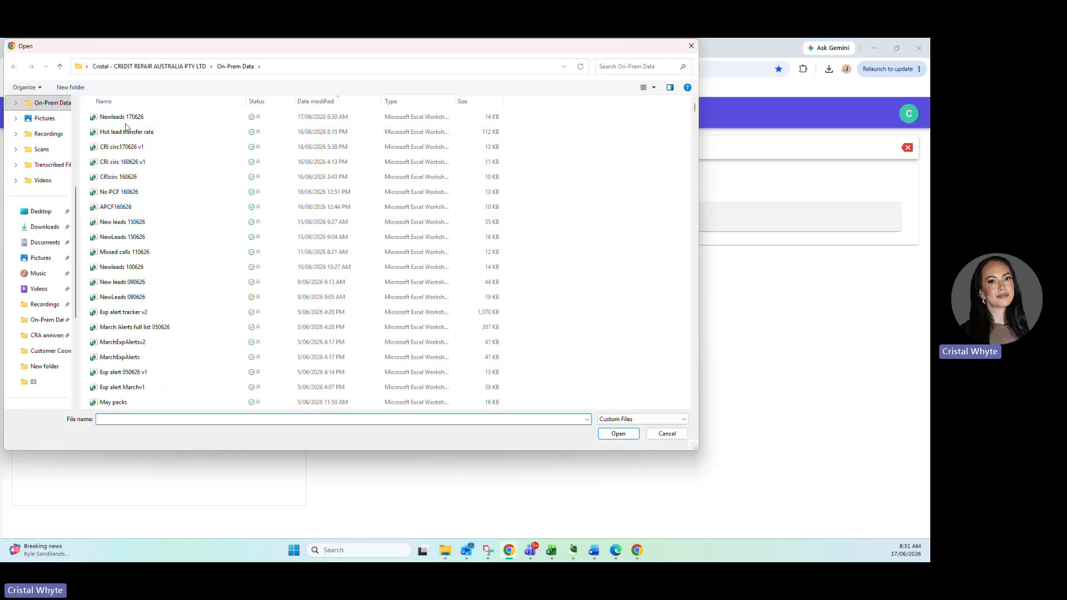
click(128, 119)
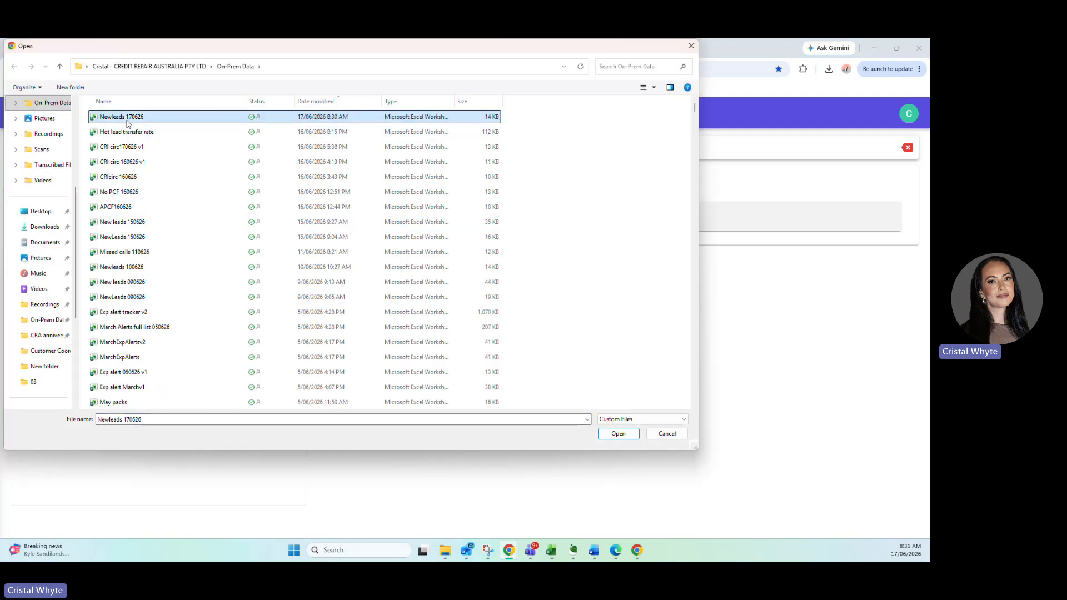
click(623, 437)
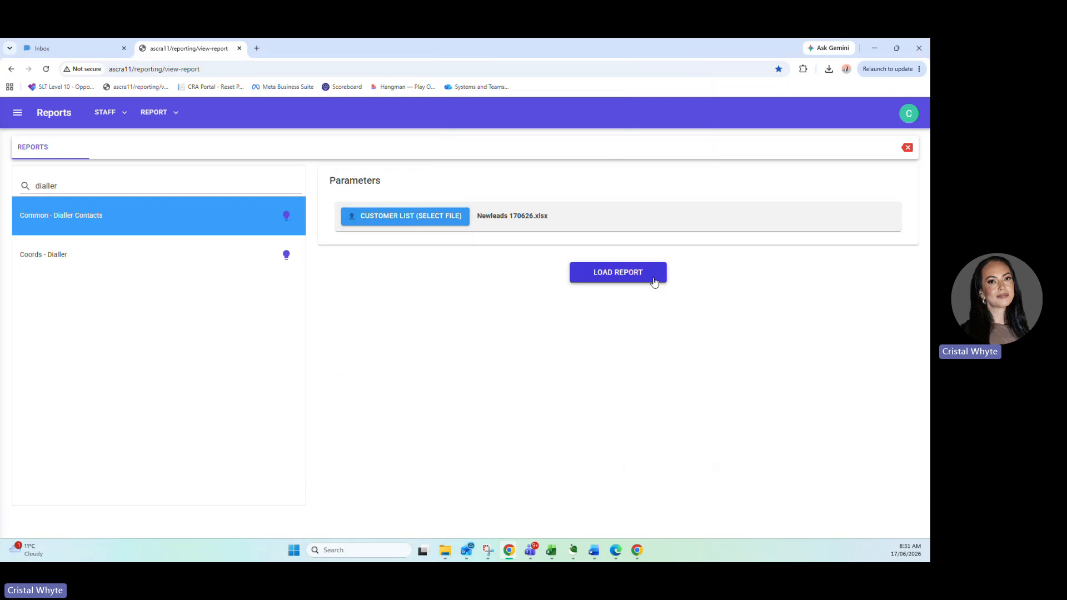
click(647, 277)
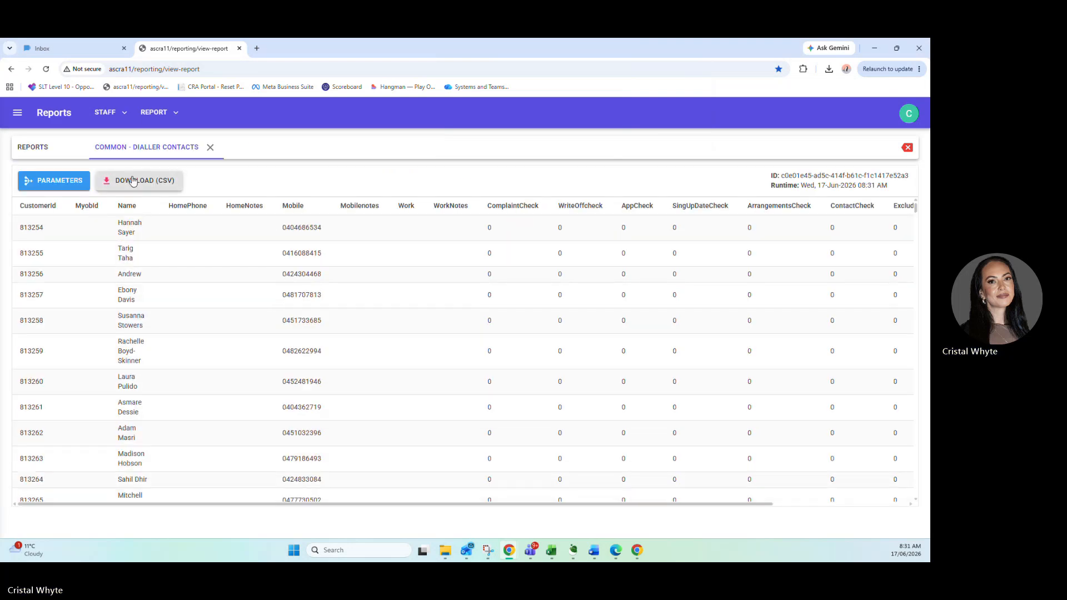
Download the Dialler Contacts report as a CSV and open it in Excel, accepting the conversion that removes leading zeros.
click(133, 181)
click(447, 435)
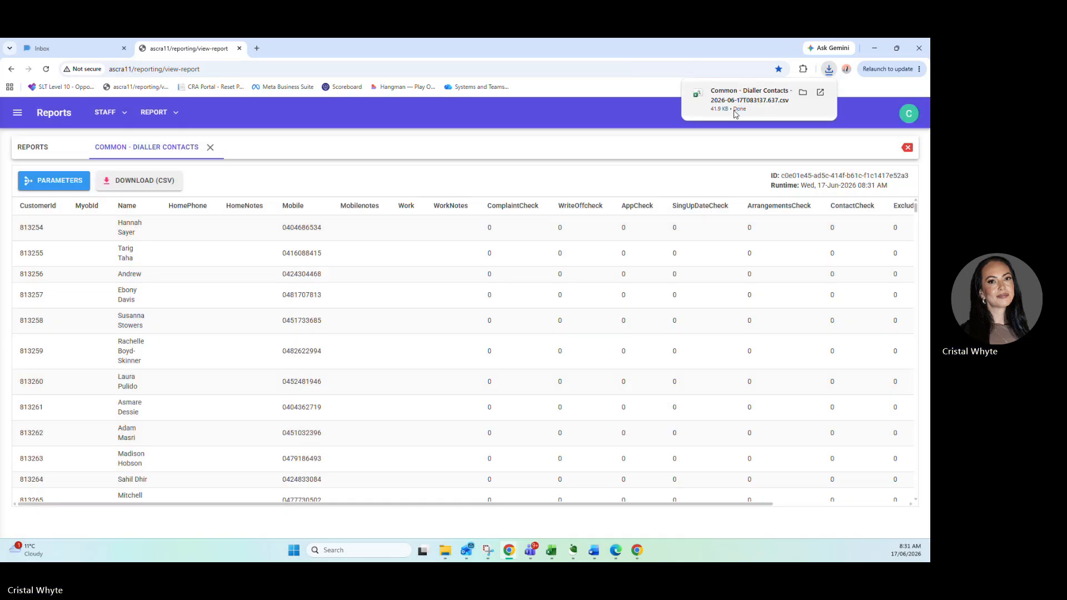
click(736, 114)
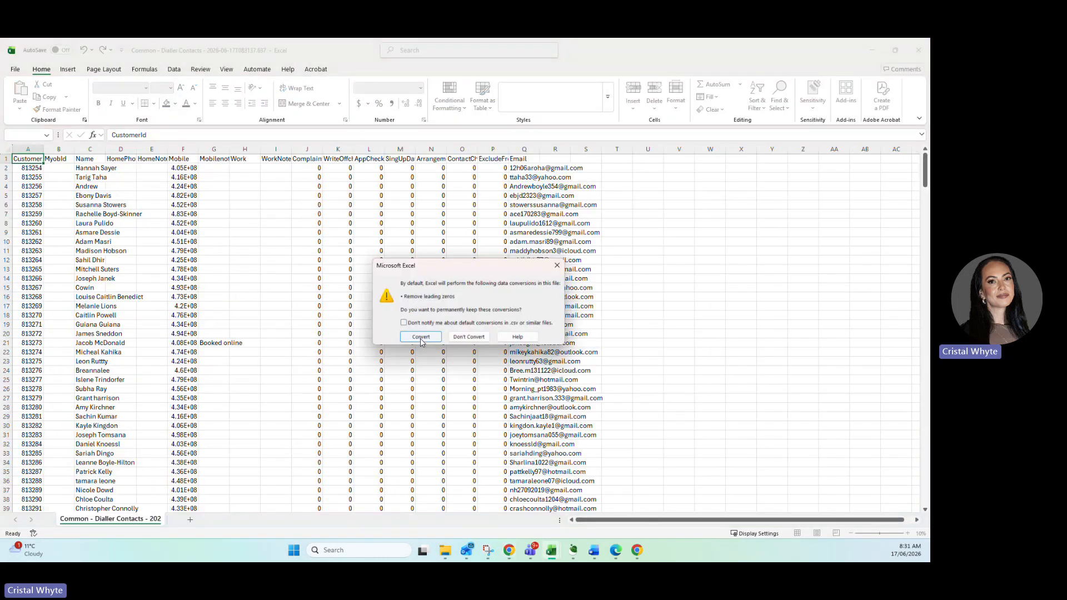
click(424, 335)
Fit the CustomerId column to its contents and delete the MyobId column.
click(28, 150)
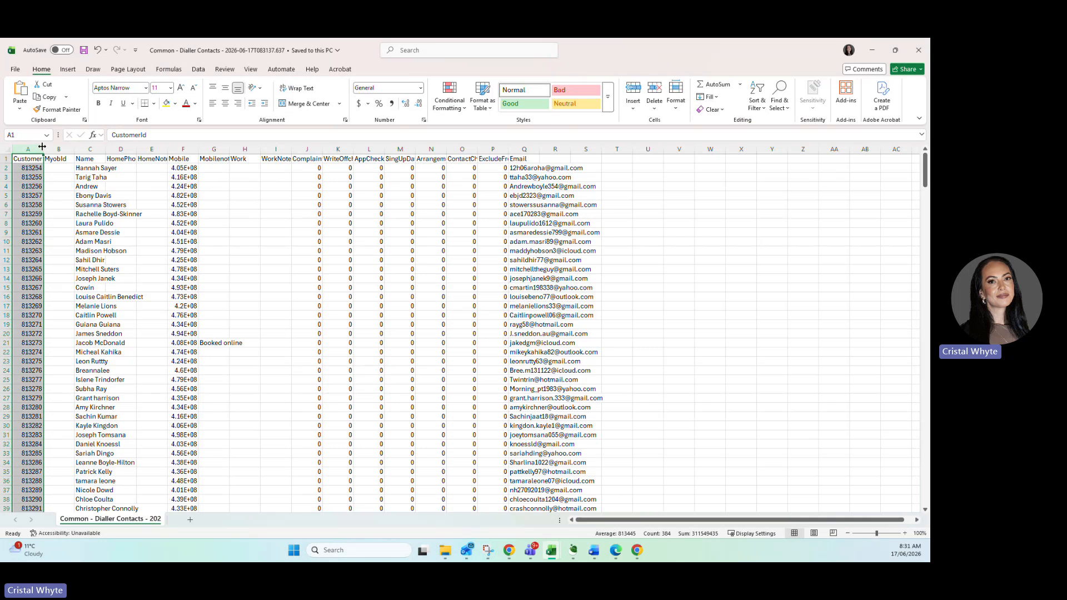
double_click(43, 148)
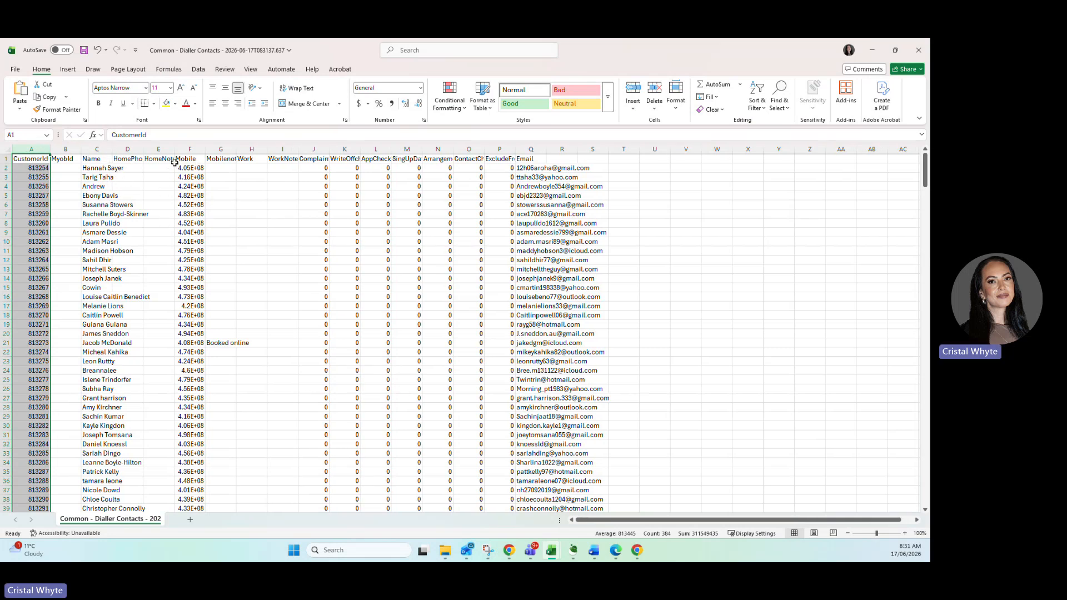
click(65, 149)
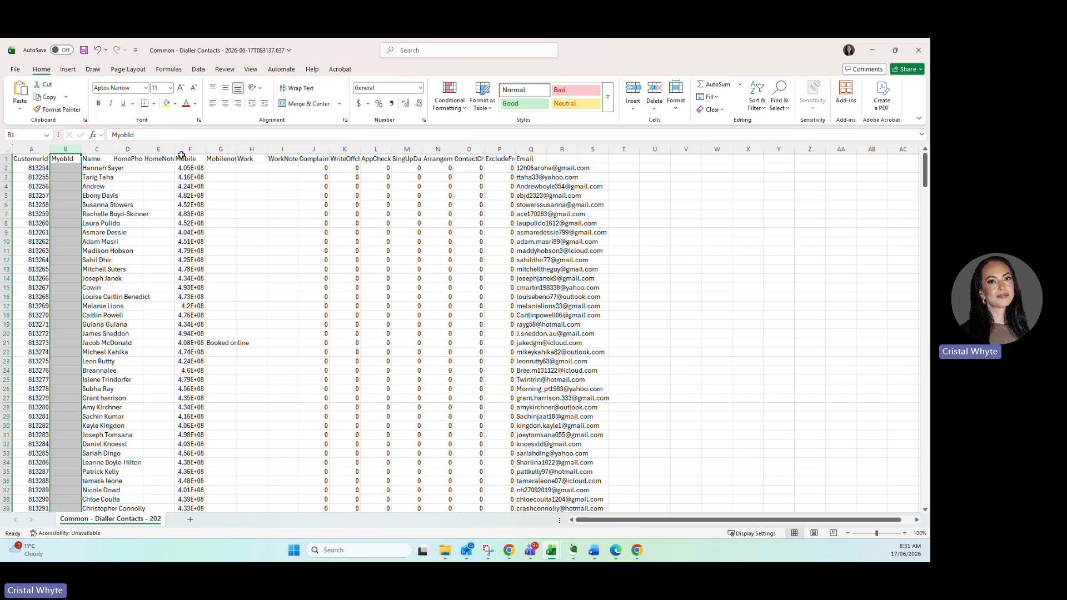
right_click(67, 177)
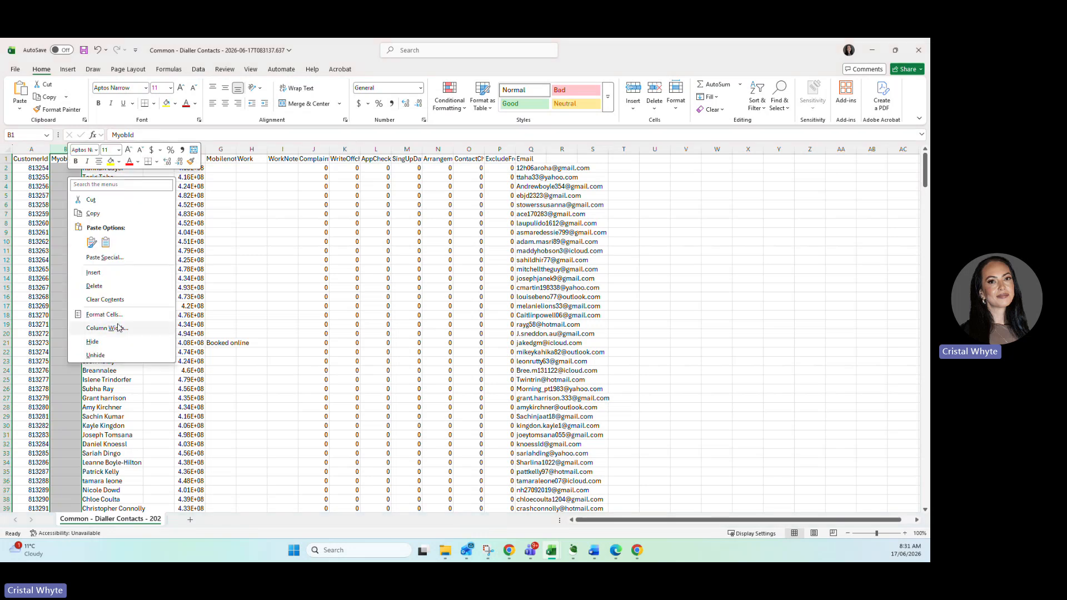
click(111, 287)
Delete the home phone and home notes columns and every column after Mobile, keeping only CustomerId, Name and Mobile.
click(106, 150)
drag(107, 160, 469, 149)
right_click(122, 167)
click(133, 289)
right_click(297, 253)
click(315, 361)
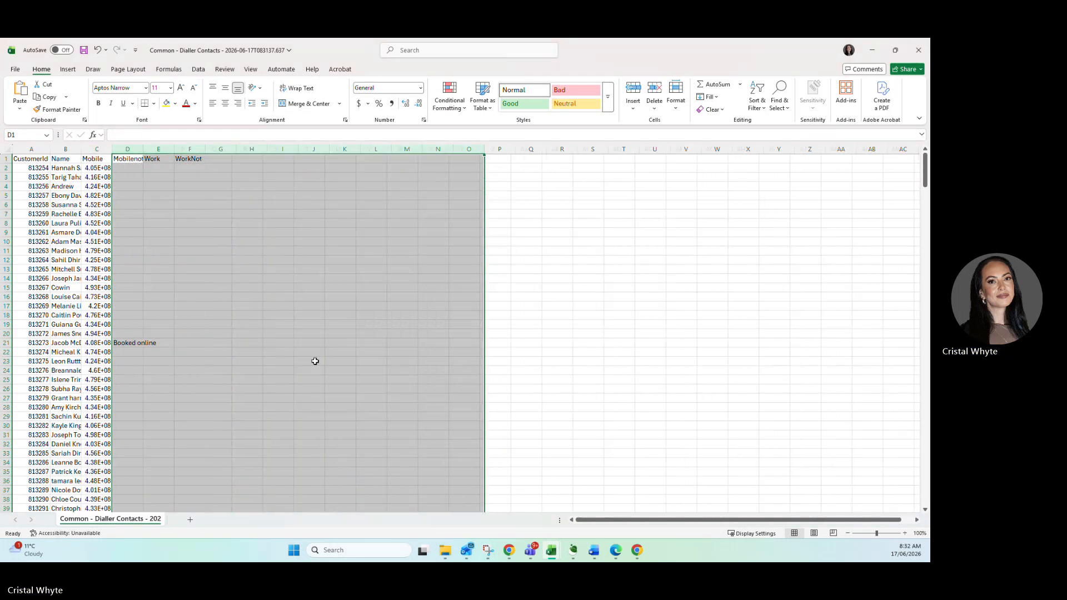
Fit all column widths on the sheet to their contents.
click(8, 150)
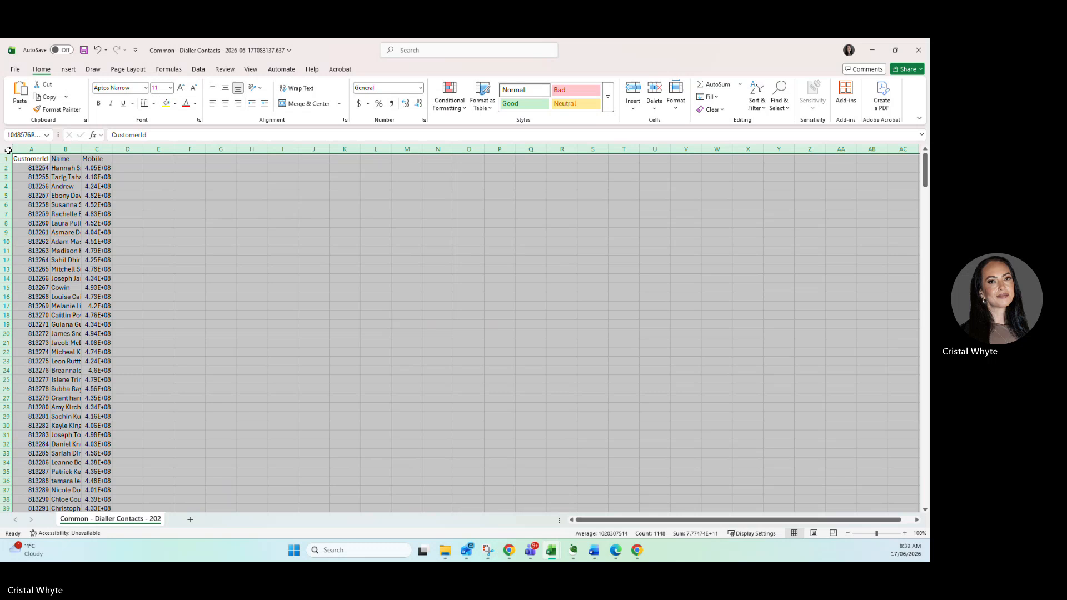
double_click(50, 149)
click(96, 161)
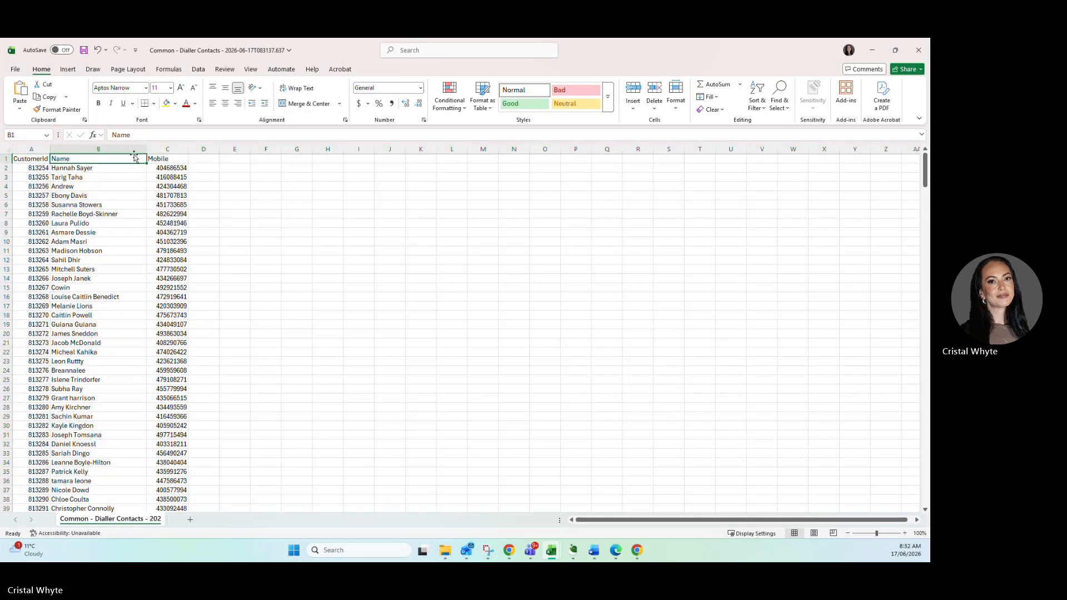
Sort the contact list by Mobile from smallest to largest, expanding the selection to the adjacent columns.
click(167, 148)
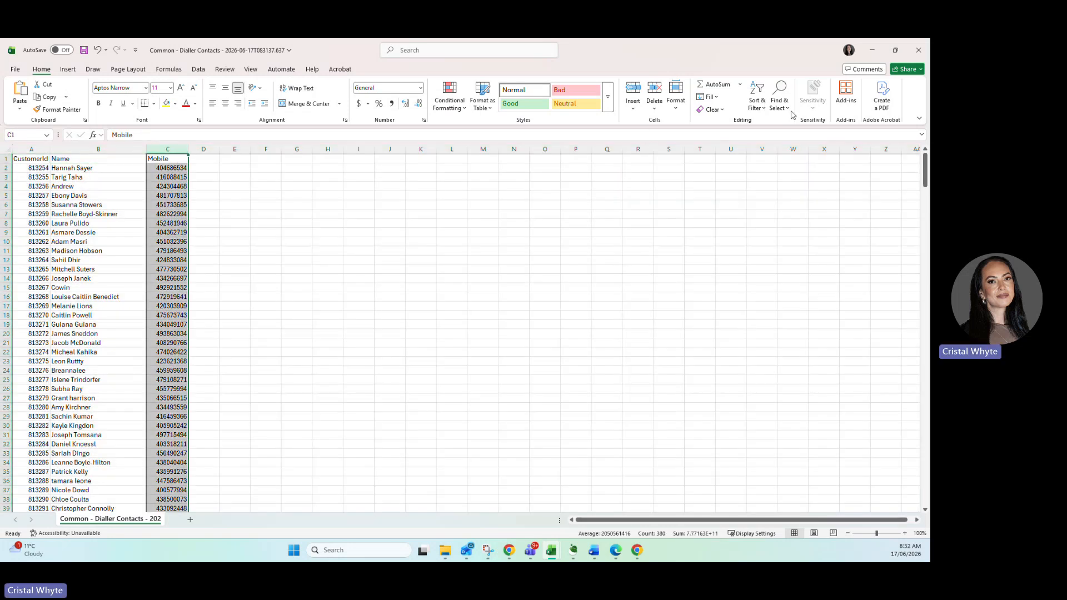
click(757, 105)
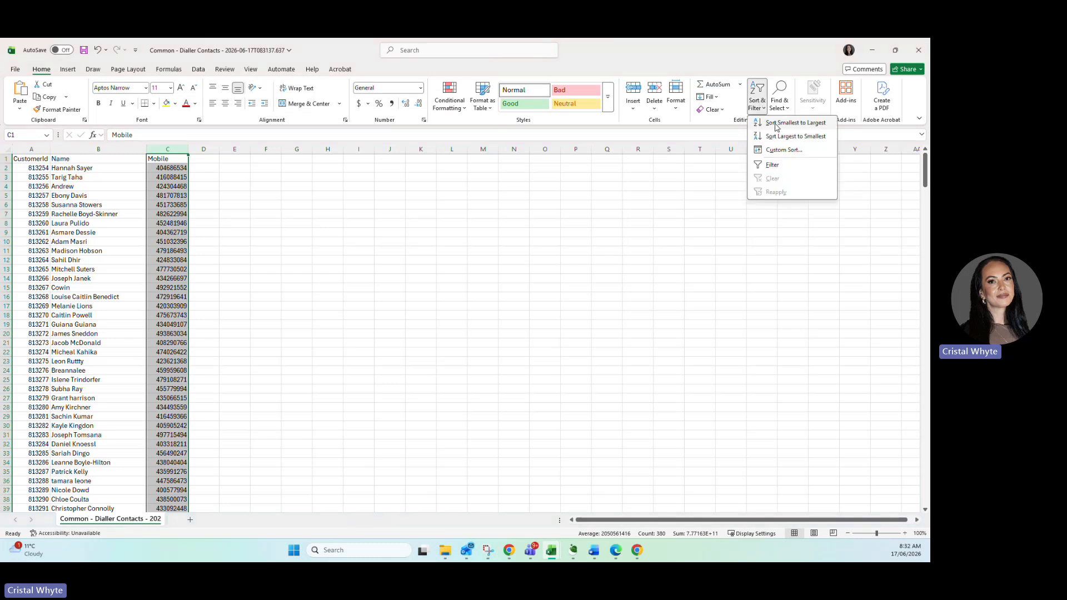
click(777, 124)
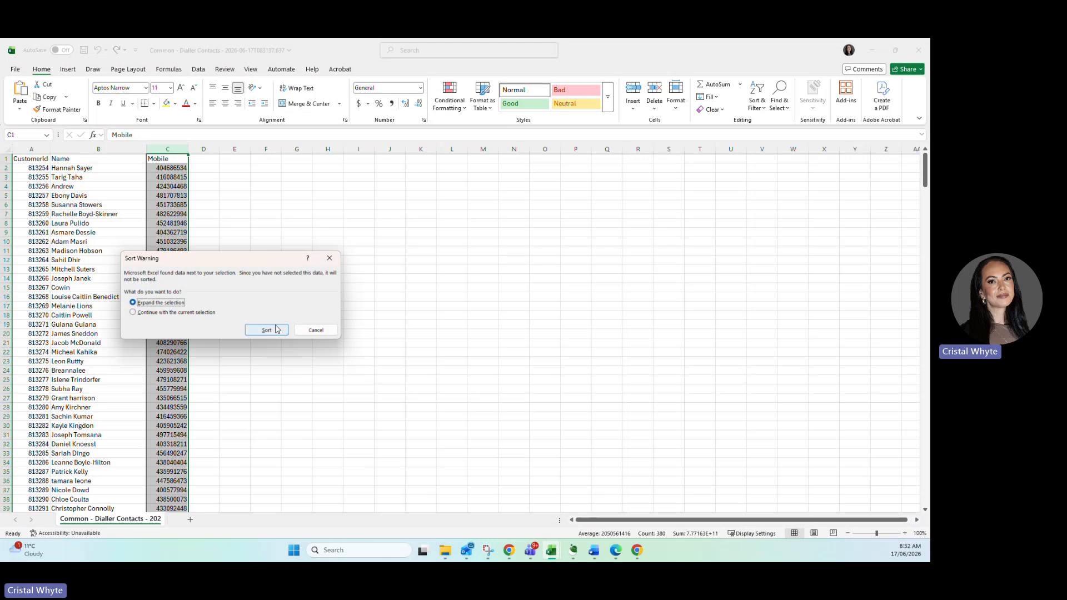
click(267, 330)
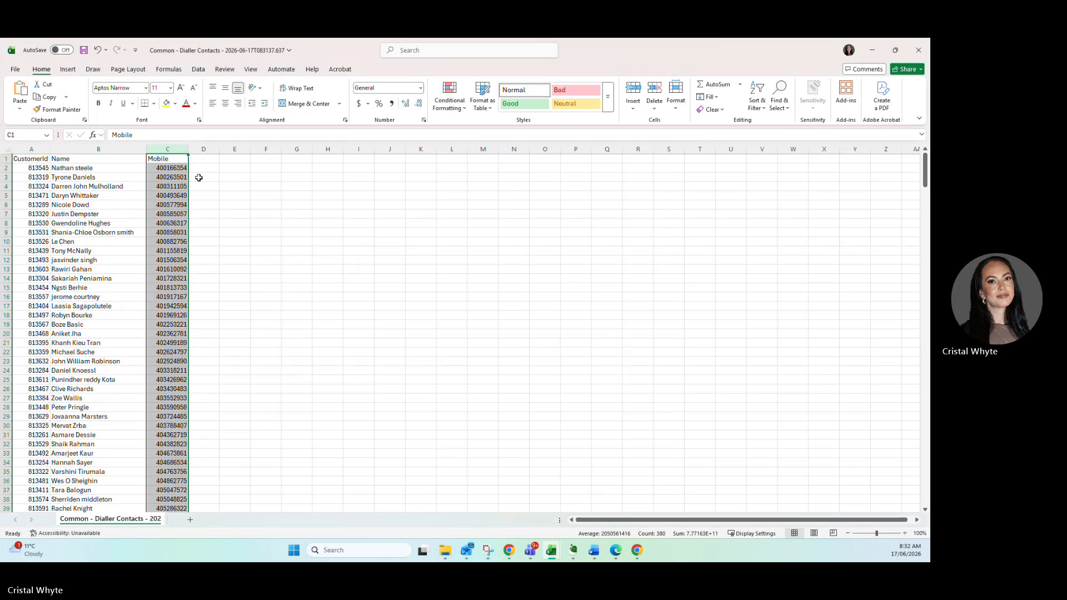
Examine the sorted Mobile column from first to last row for inconsistent number formats and missing numbers.
click(159, 169)
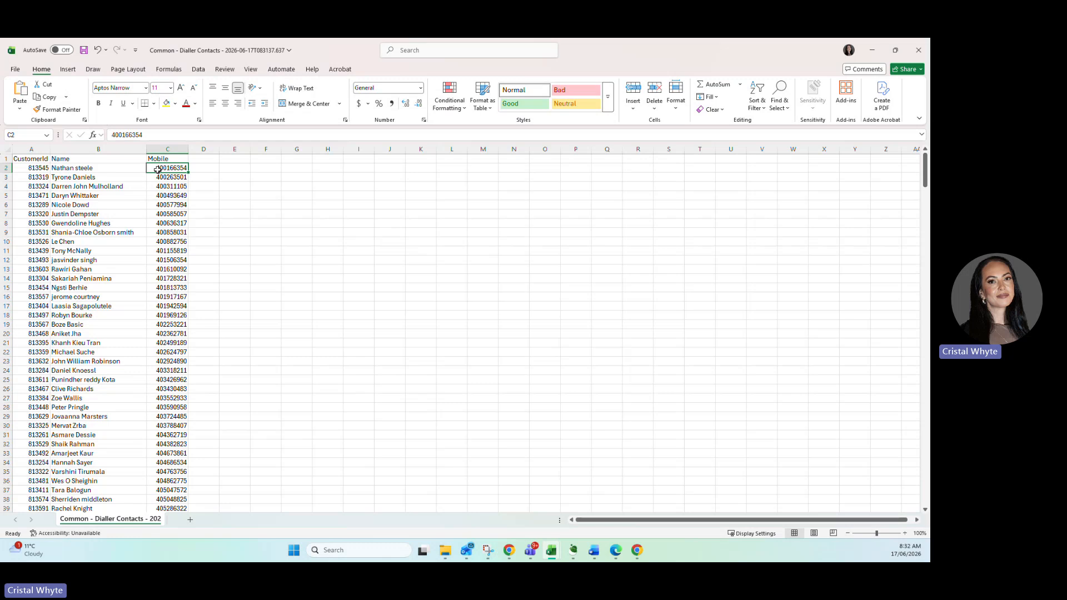
scroll(159, 169, down, 20)
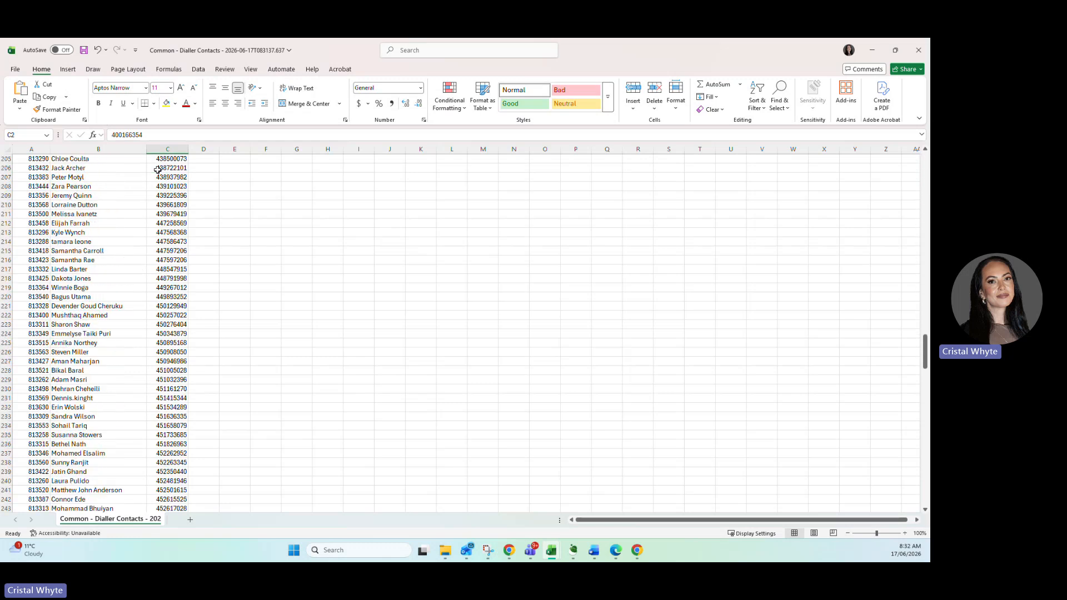
scroll(158, 170, down, 20)
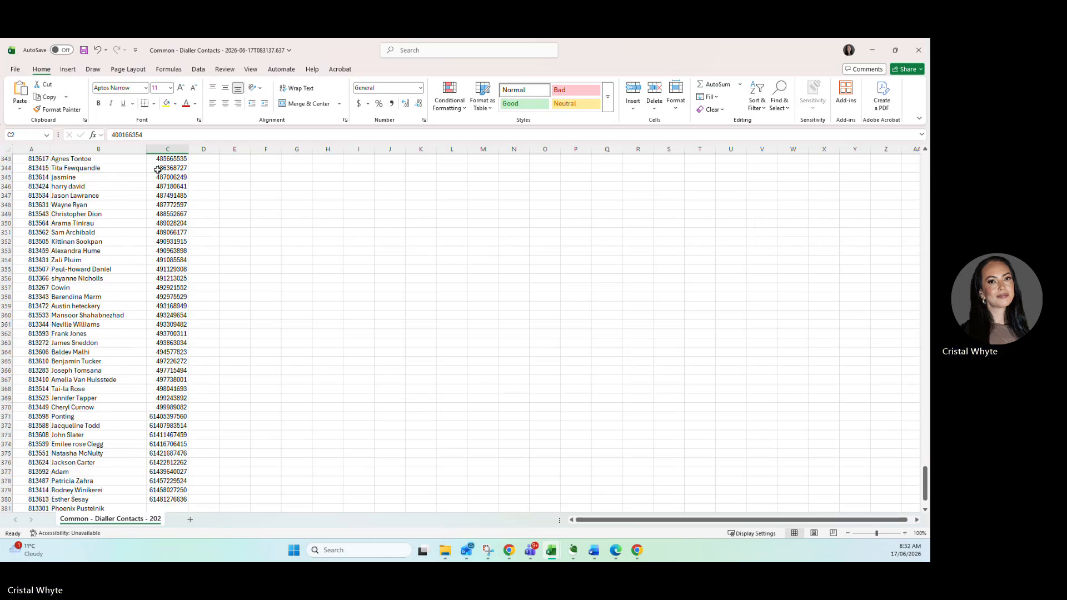
scroll(157, 170, down, 2)
click(152, 361)
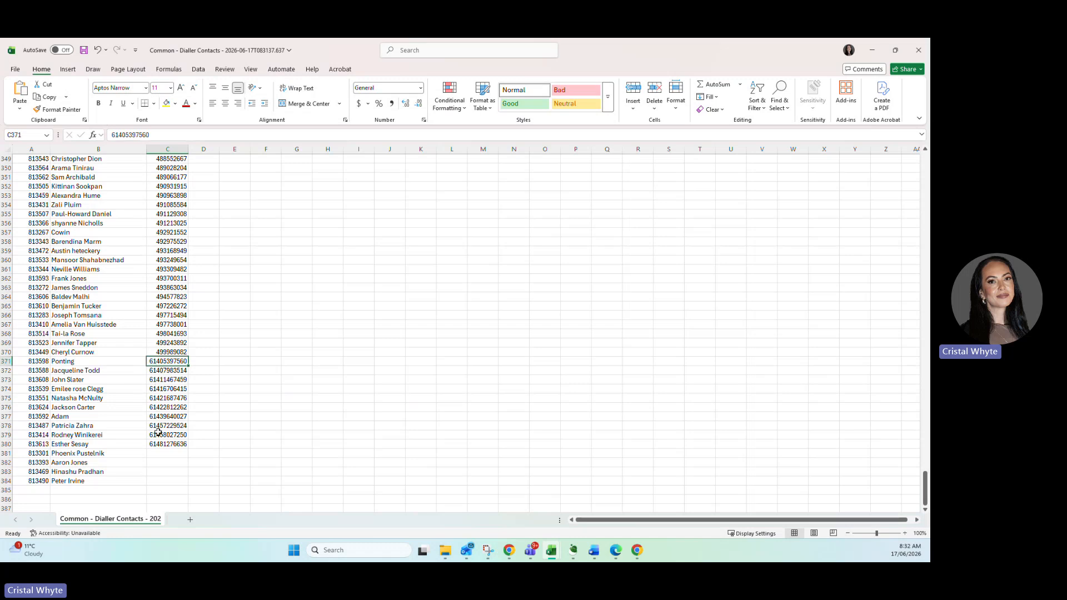
click(150, 352)
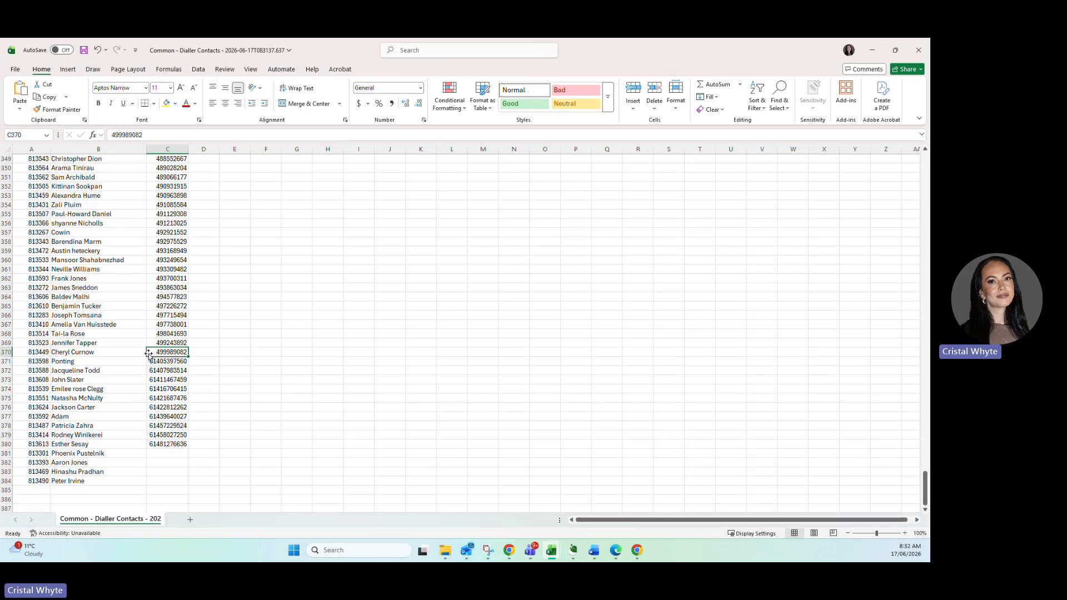
click(6, 352)
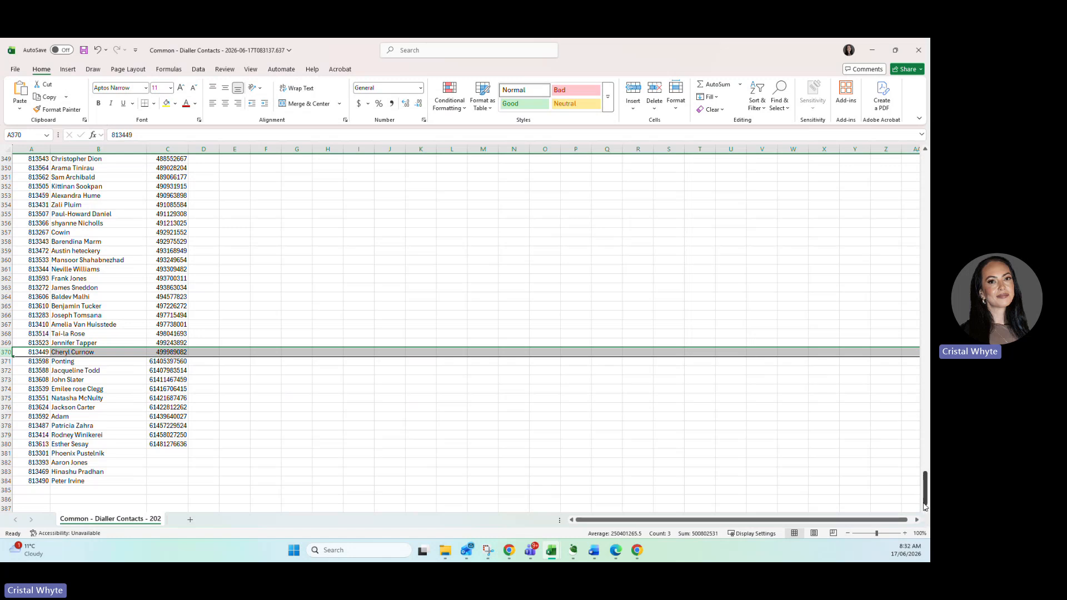
drag(925, 496, 921, 161)
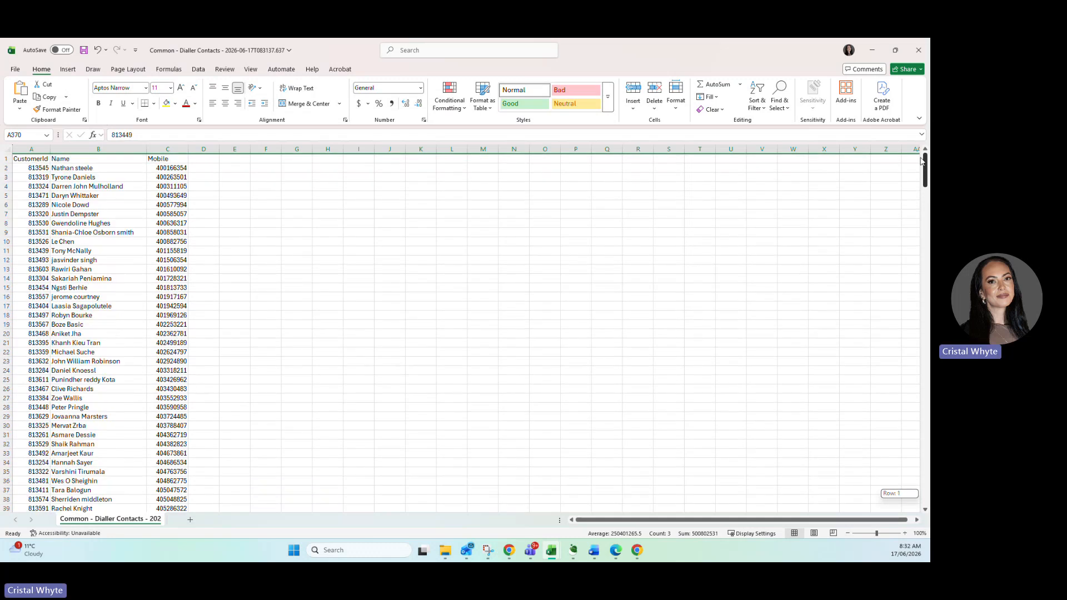
drag(921, 161, 923, 487)
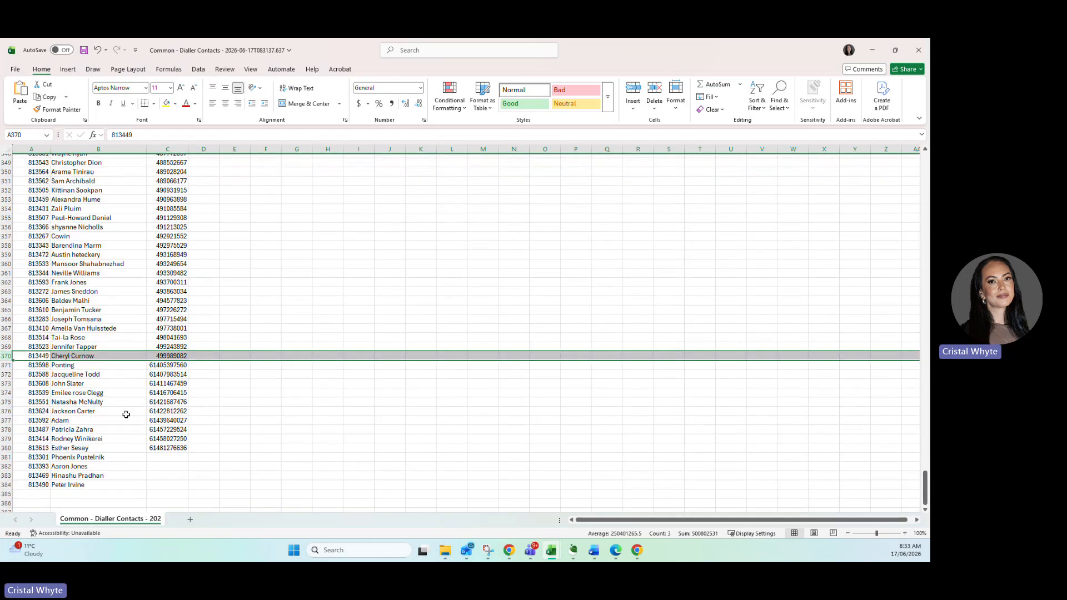
Delete rows 381 to 385 at the end of the list, where the contacts have no mobile number.
click(6, 457)
drag(6, 457, 6, 493)
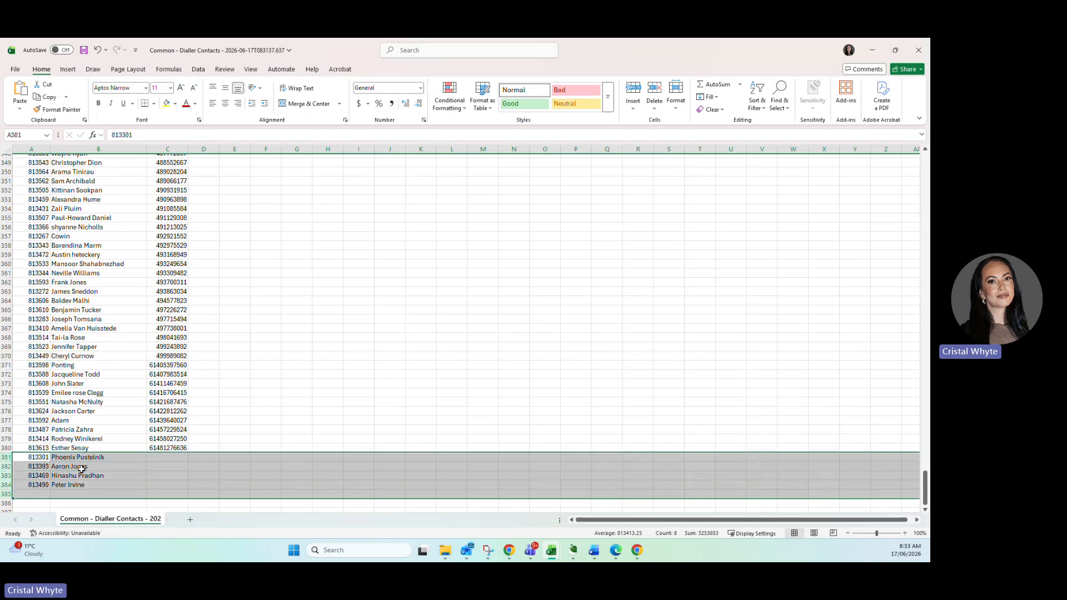
right_click(81, 469)
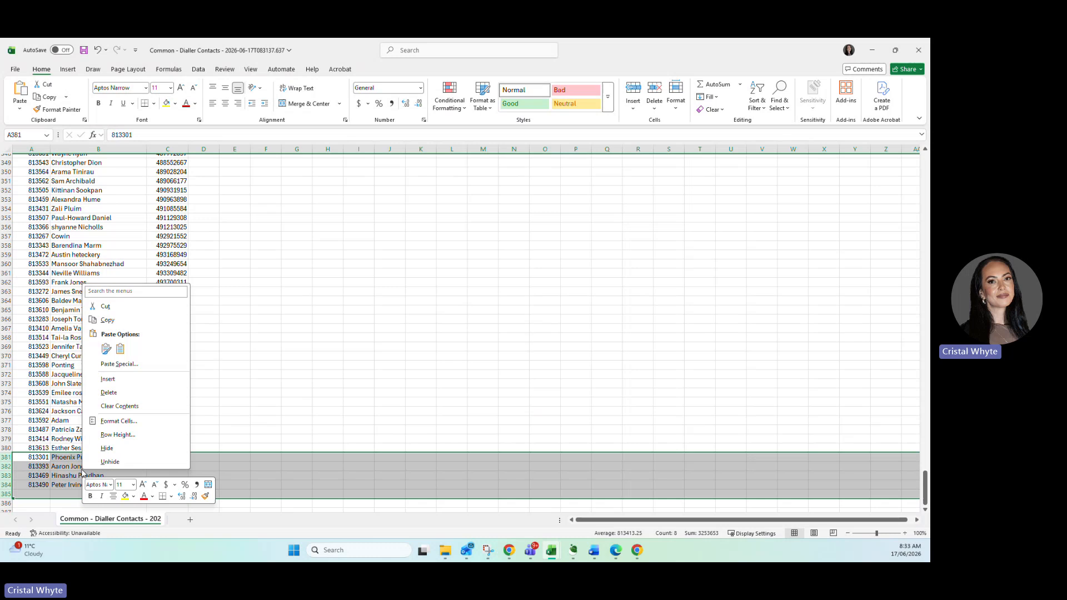
click(109, 392)
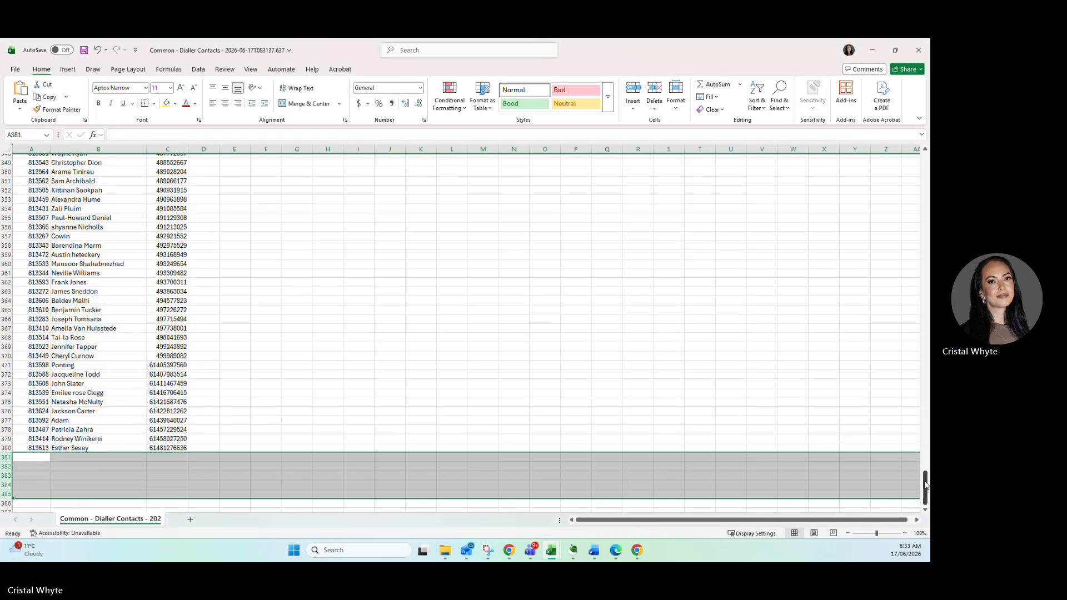
Move the Mobile column from column C to column Y.
drag(925, 487, 925, 167)
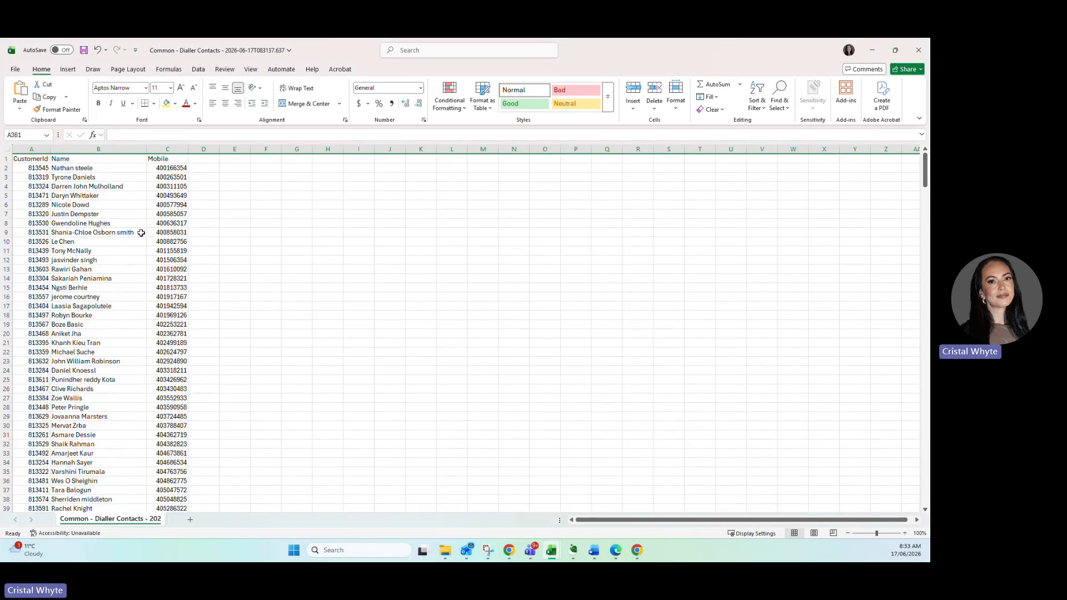
click(179, 150)
drag(189, 175, 854, 159)
Split the Name column with Text to Columns, delimited by spaces, treating consecutive delimiters as one and using General format.
click(91, 148)
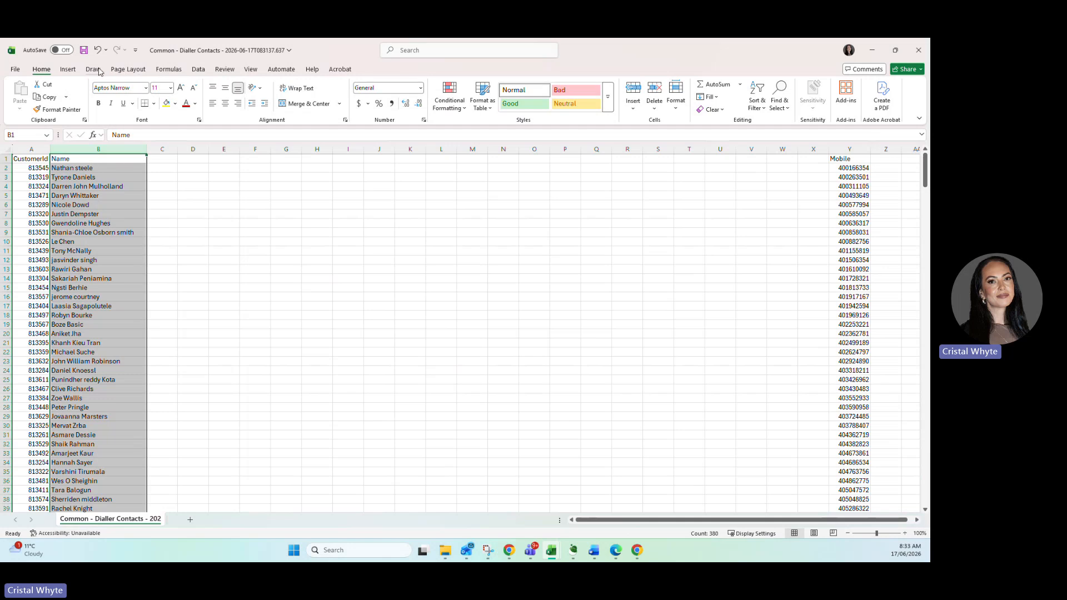
click(198, 70)
click(536, 98)
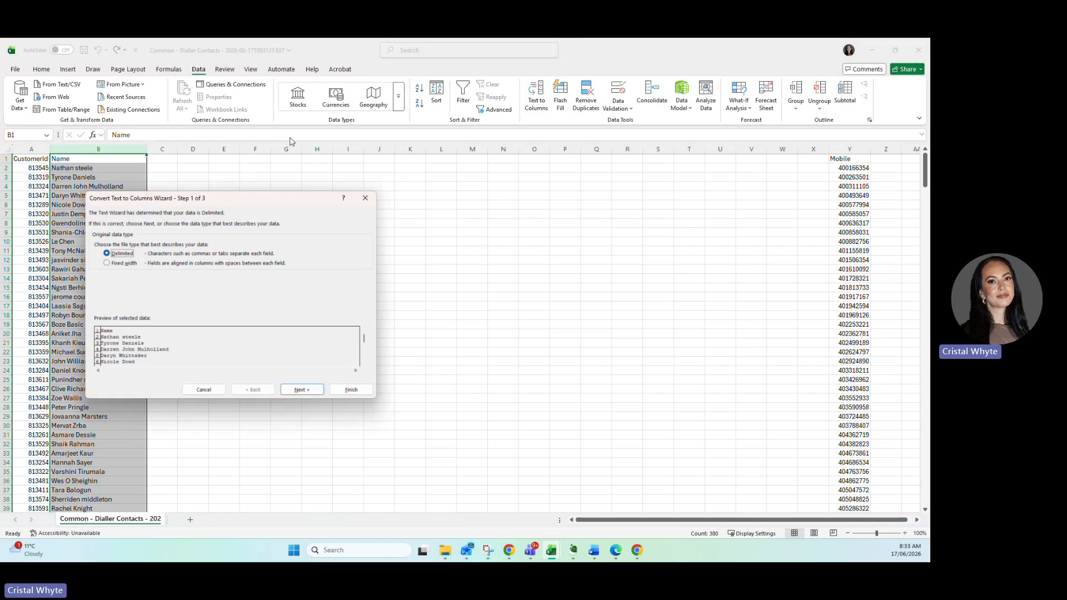
click(299, 390)
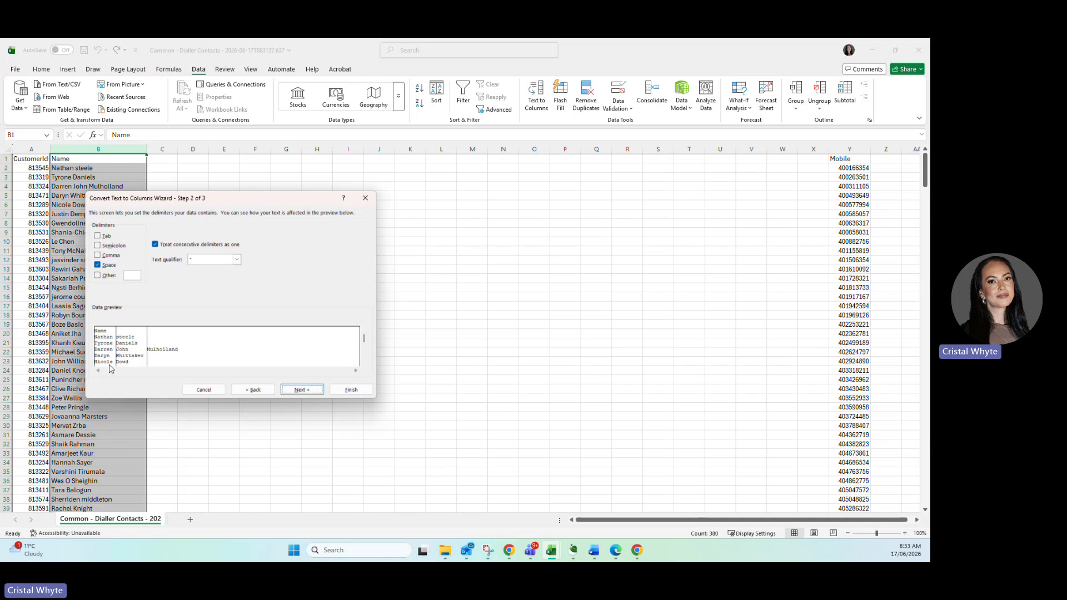
click(295, 391)
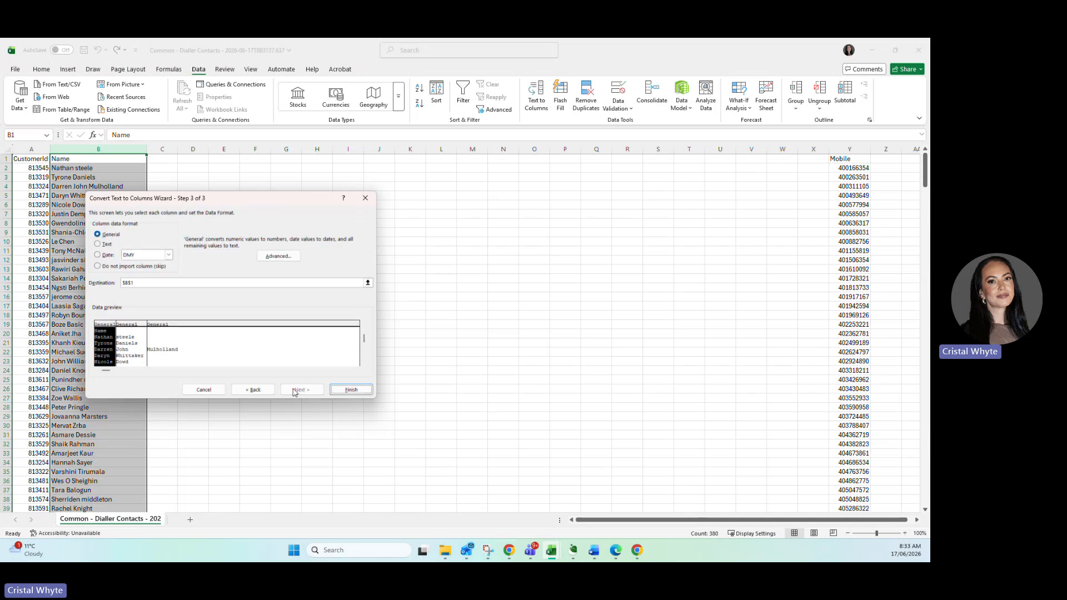
click(351, 390)
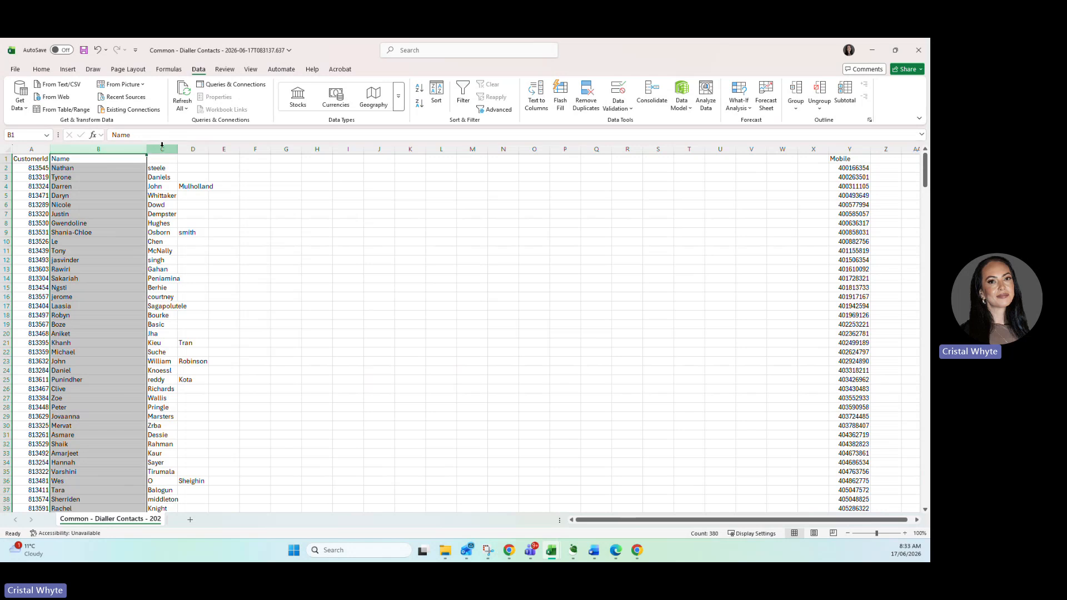
Delete columns C to G containing the split-off middle names and surnames.
drag(162, 148, 272, 174)
right_click(245, 205)
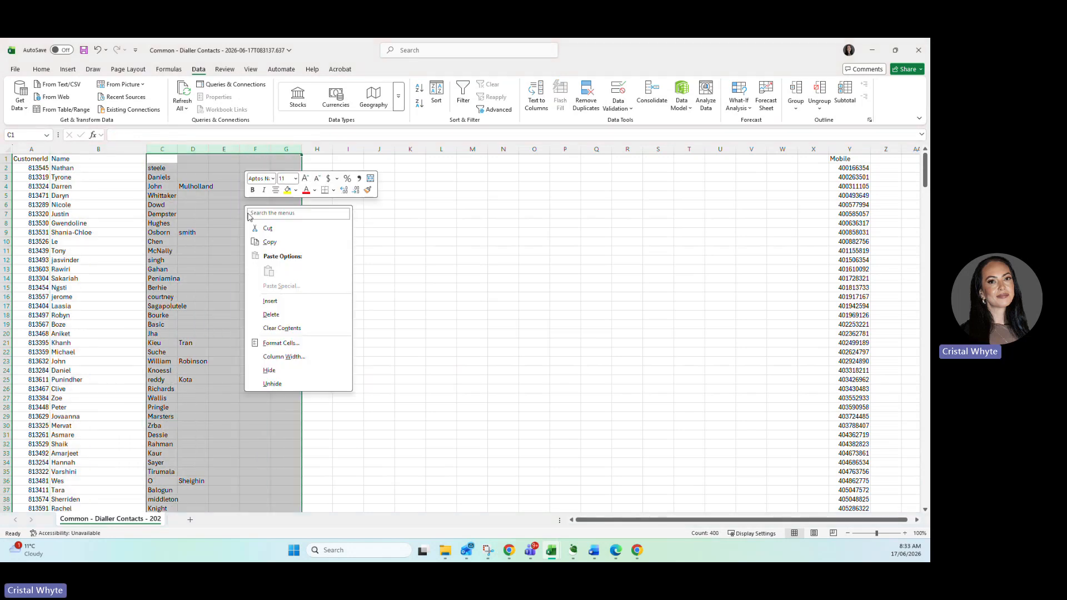
click(271, 315)
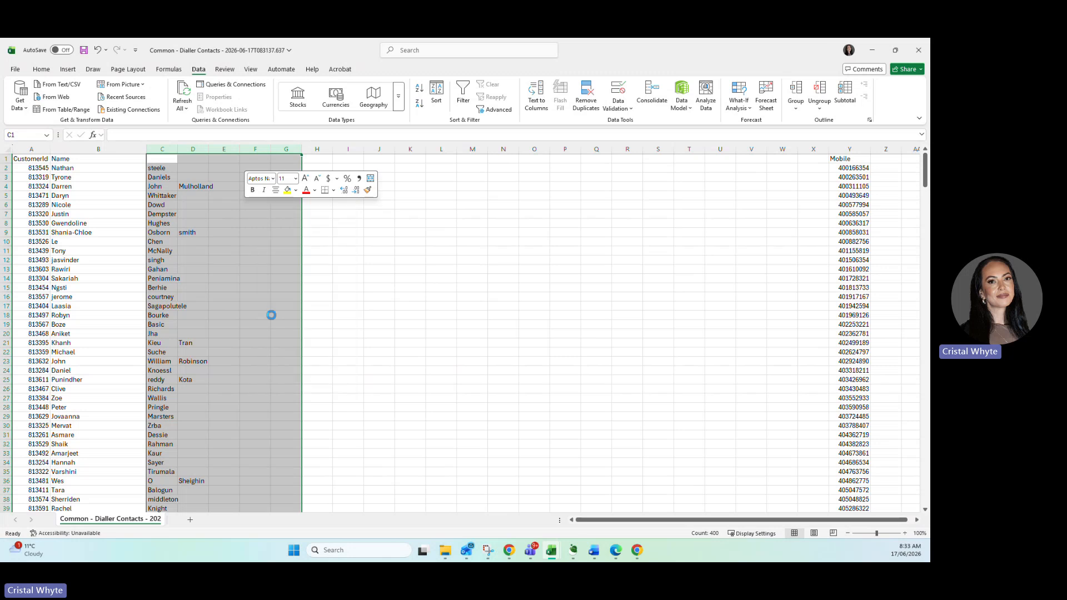
Enter the formula =B2&" "&A2&" "&"GEN" in C2 to combine the first name, customer ID and GEN, separated by spaces.
click(163, 169)
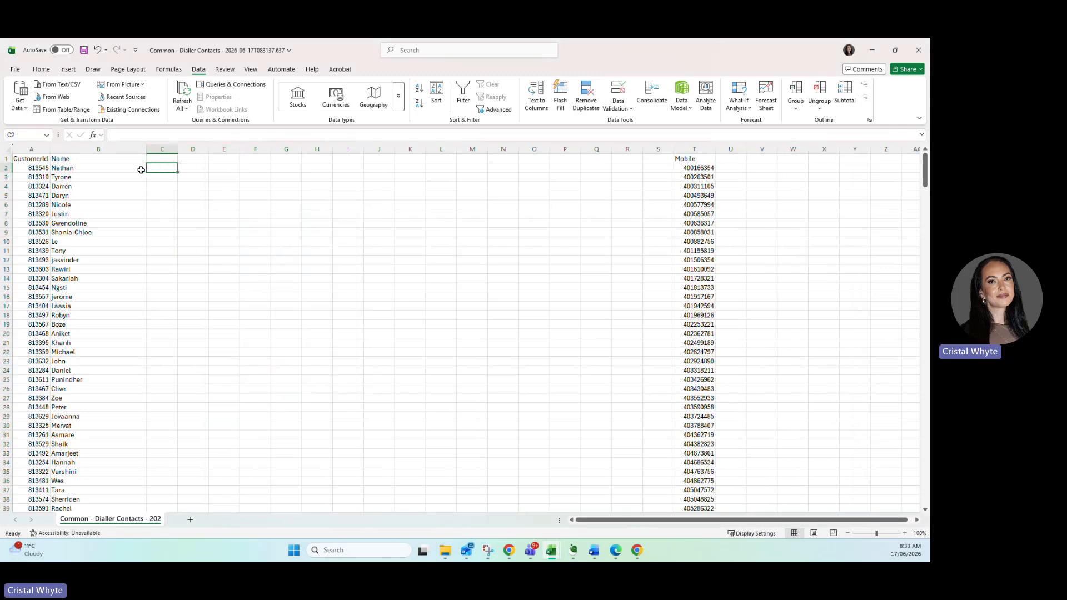
click(73, 168)
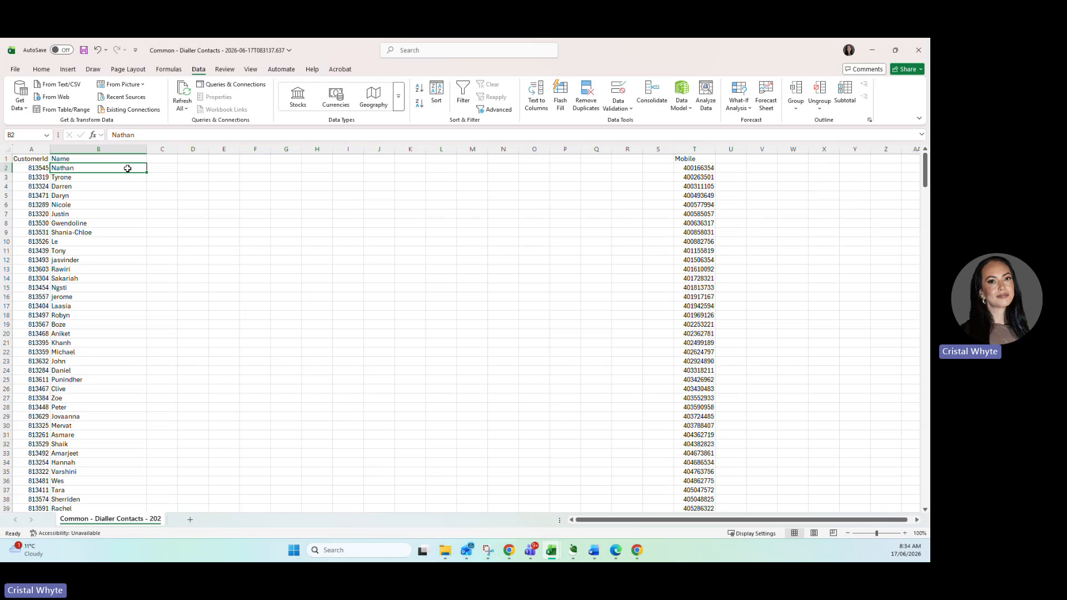
click(159, 169)
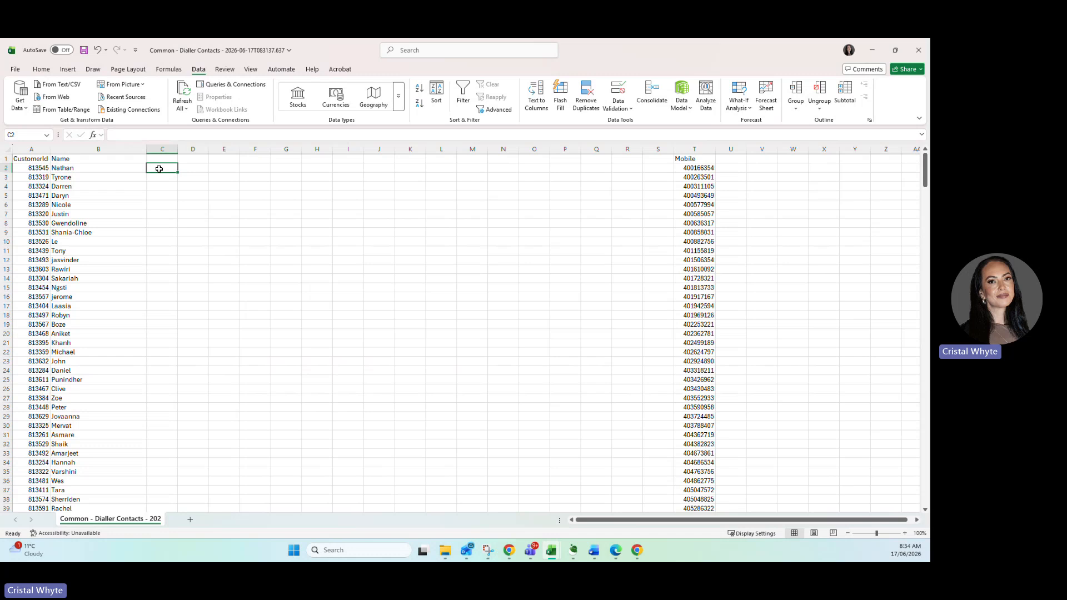
text(=)
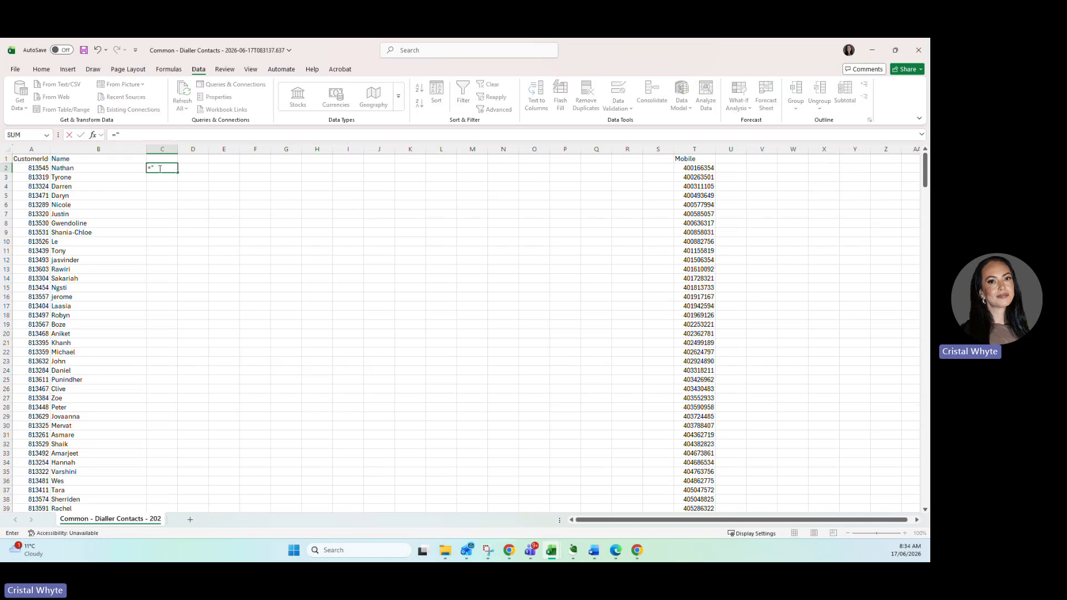
click(95, 169)
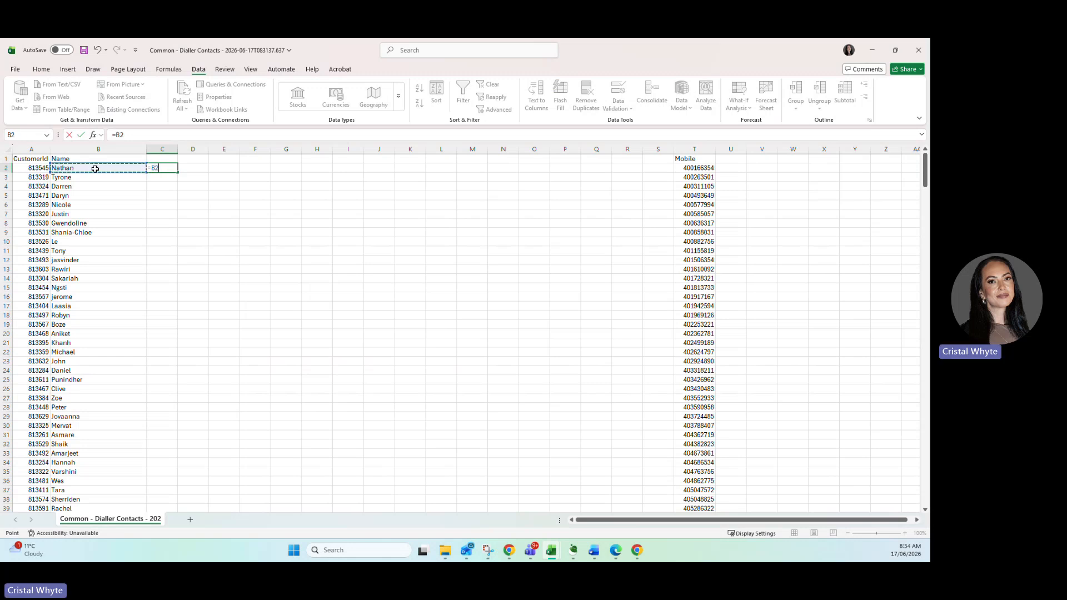
text(&" "&)
click(35, 168)
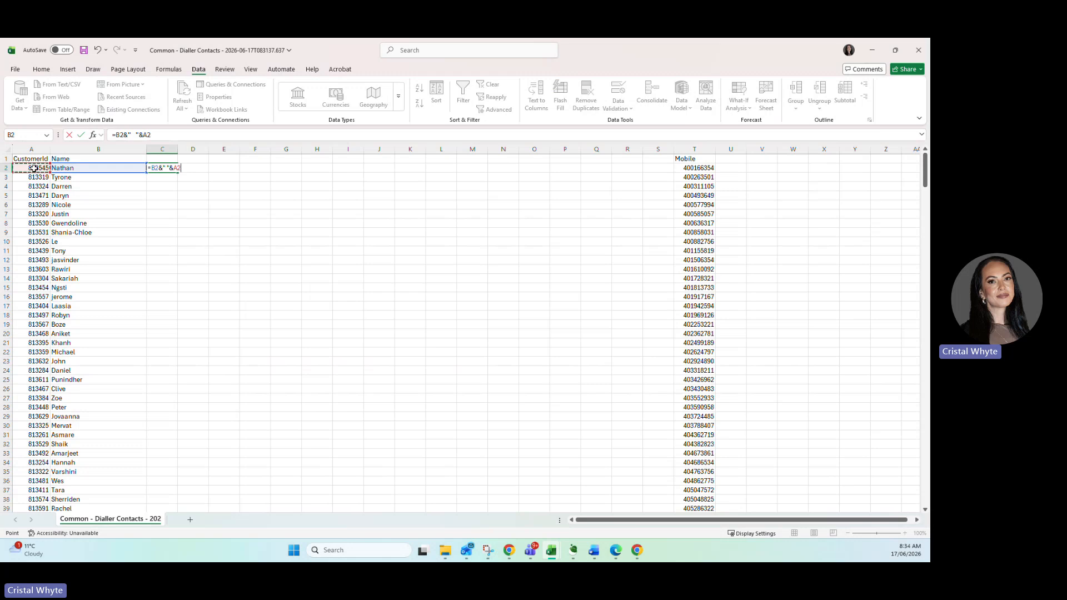
text(&" "&"GEN")
key(Return)
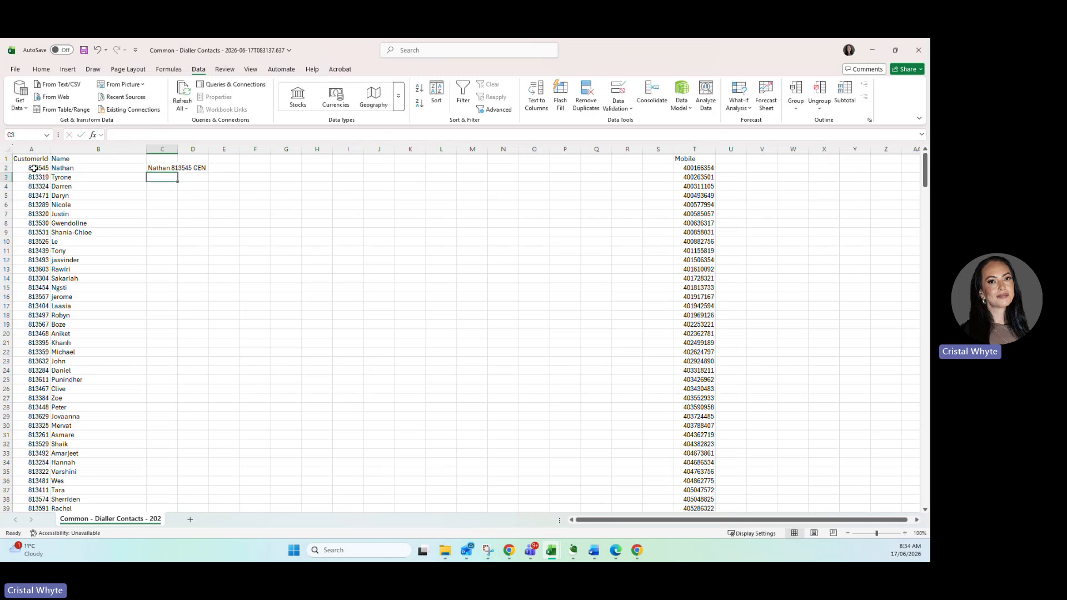
Autofit column C and fill the C2 formula down to the last contact row.
double_click(177, 149)
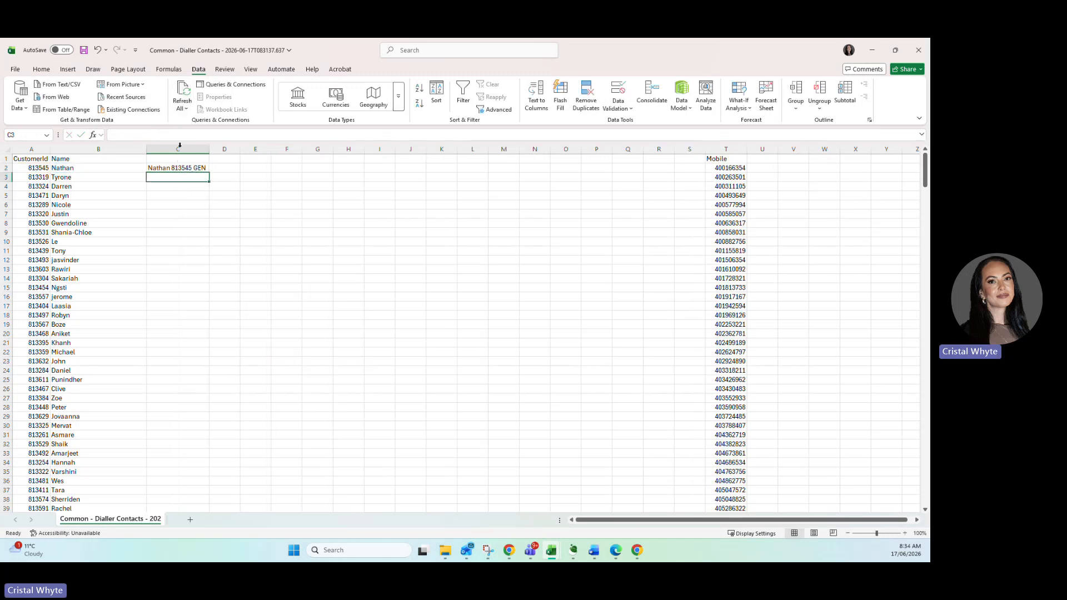
click(172, 169)
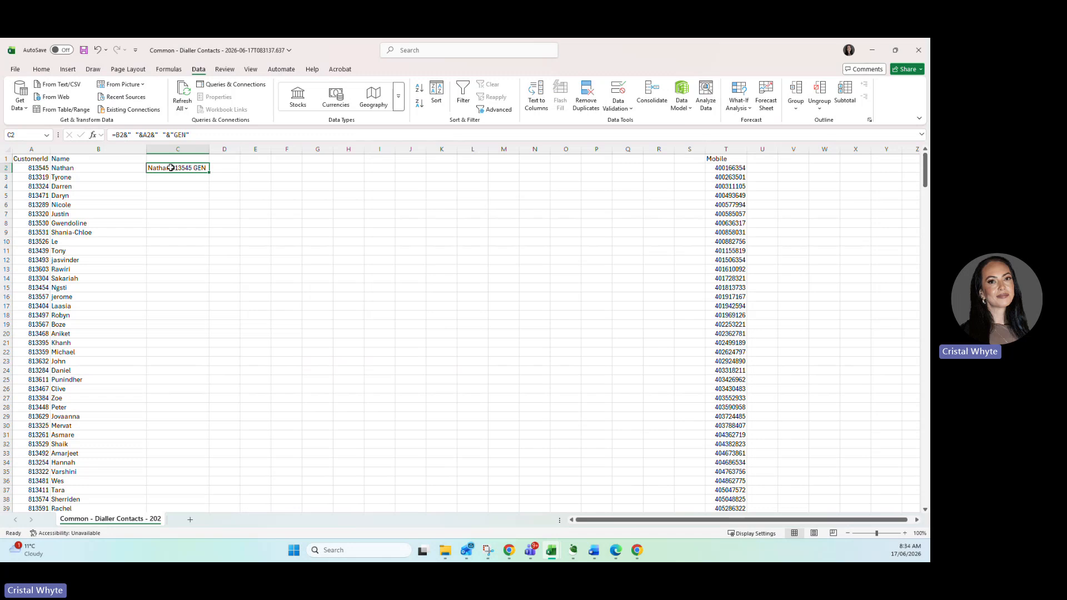
double_click(209, 173)
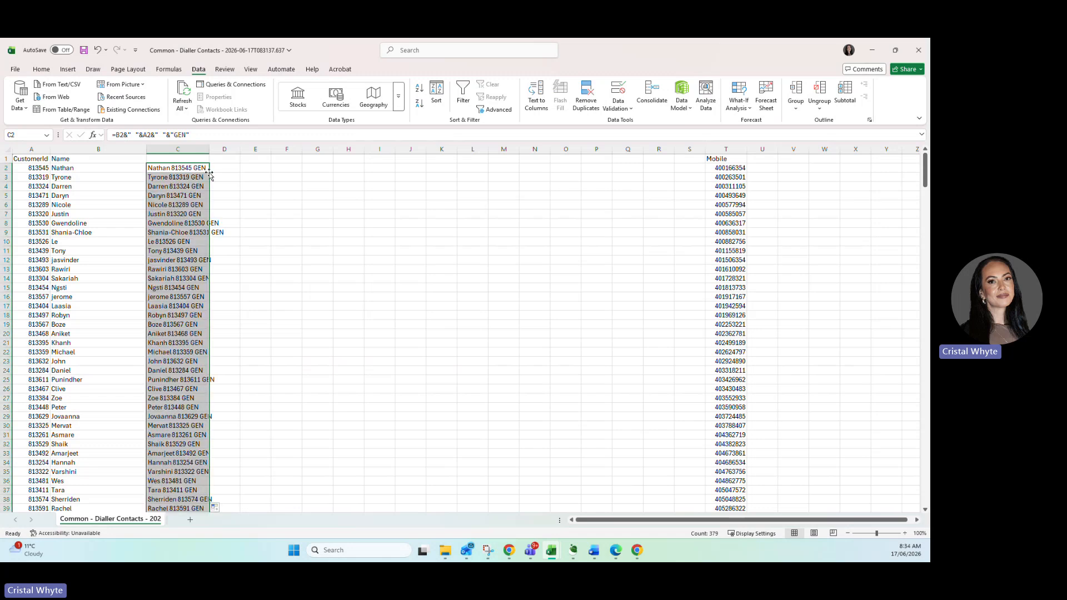
Copy the combined labels in column C and paste them as values over the names, starting at B2.
right_click(179, 172)
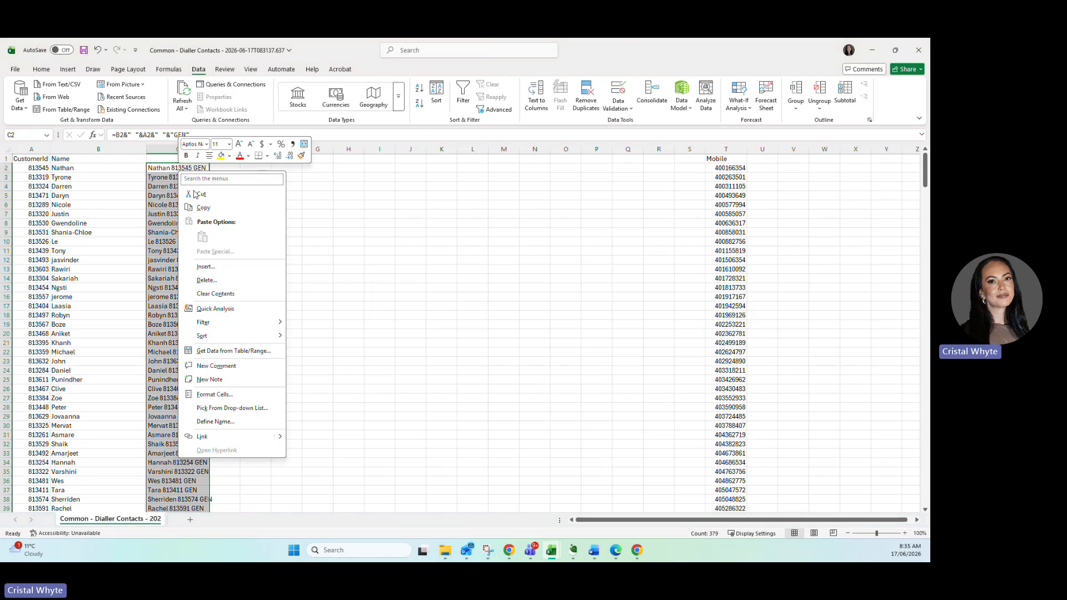
click(203, 207)
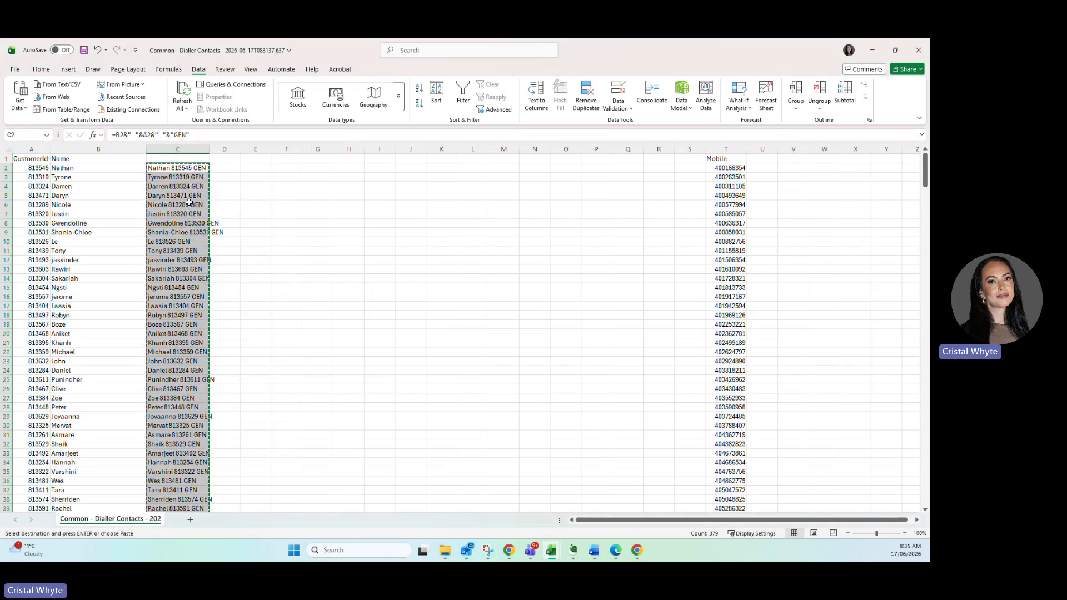
right_click(74, 170)
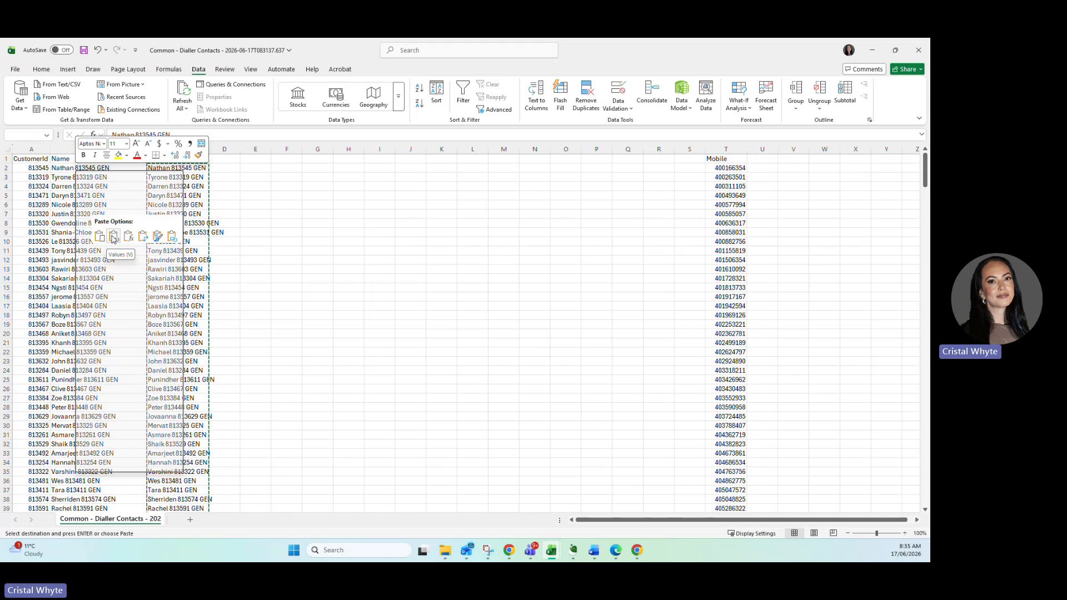
click(114, 238)
Delete columns C and D, which hold the leftover combining formulas.
drag(172, 149, 228, 160)
right_click(193, 195)
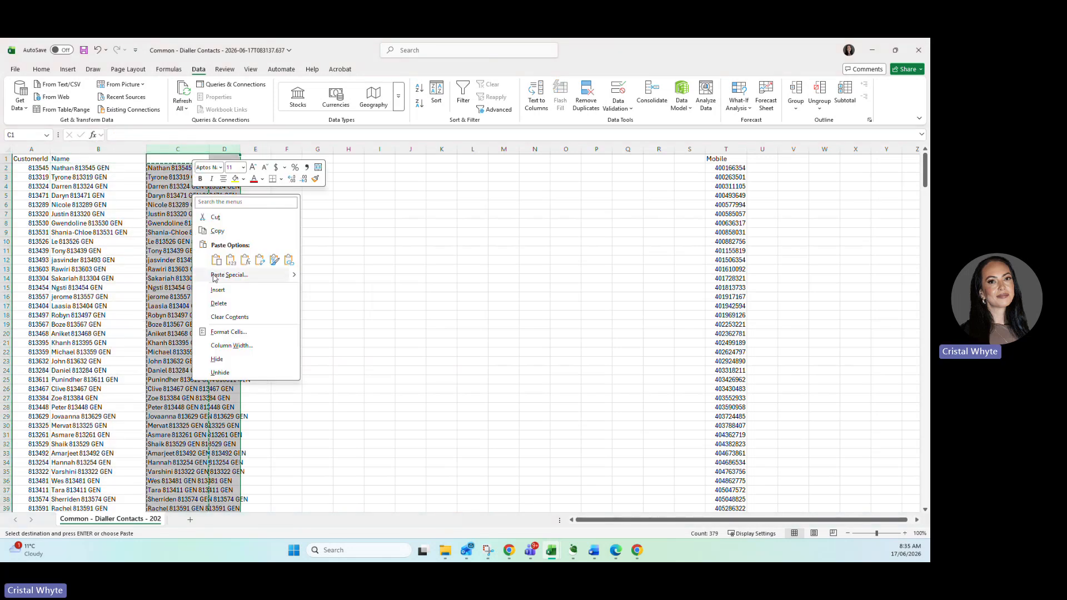
click(218, 304)
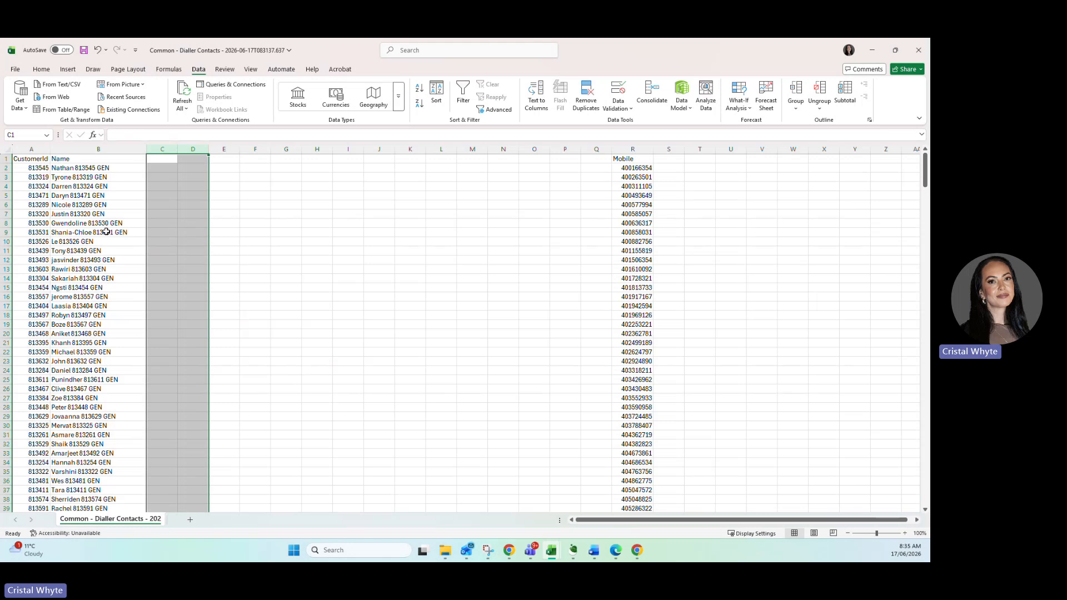
Enter the formula ="61"&R2 in Q2 to prefix the mobile number with 61.
click(596, 170)
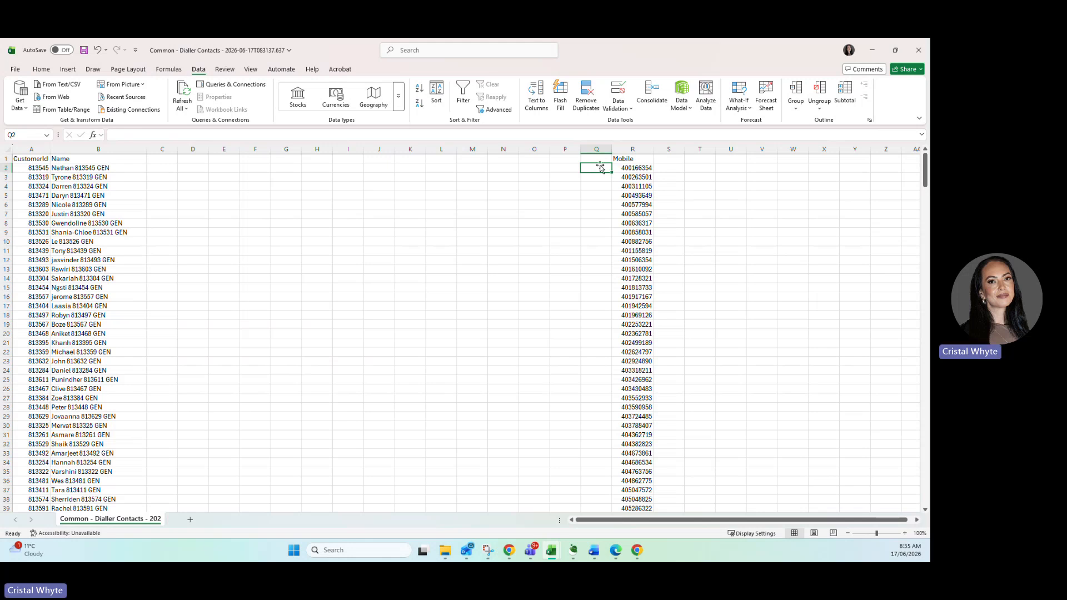
text(="61)
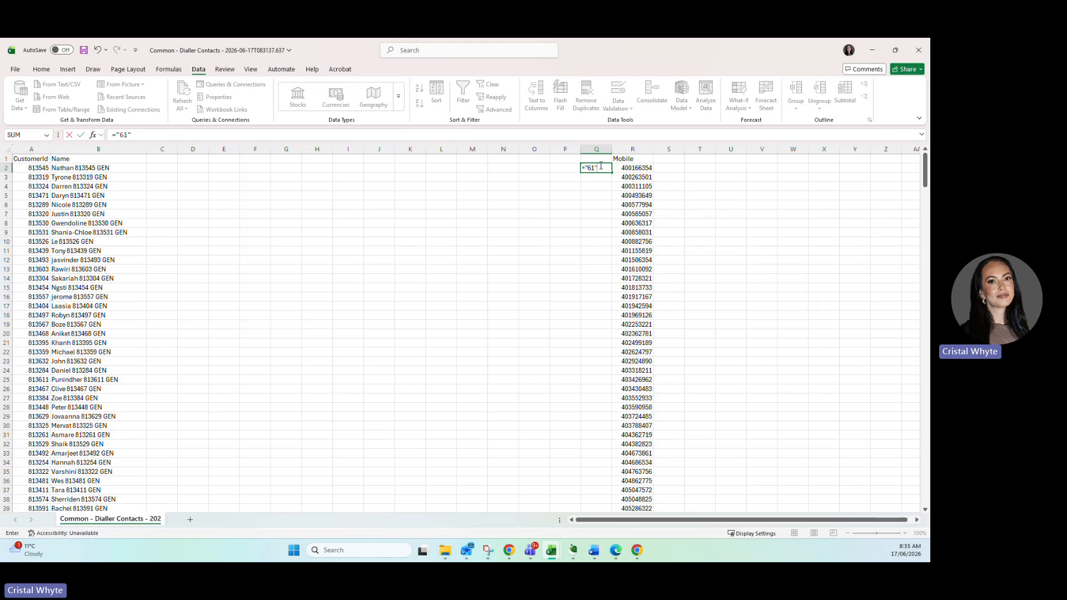
text("&)
click(625, 167)
key(Return)
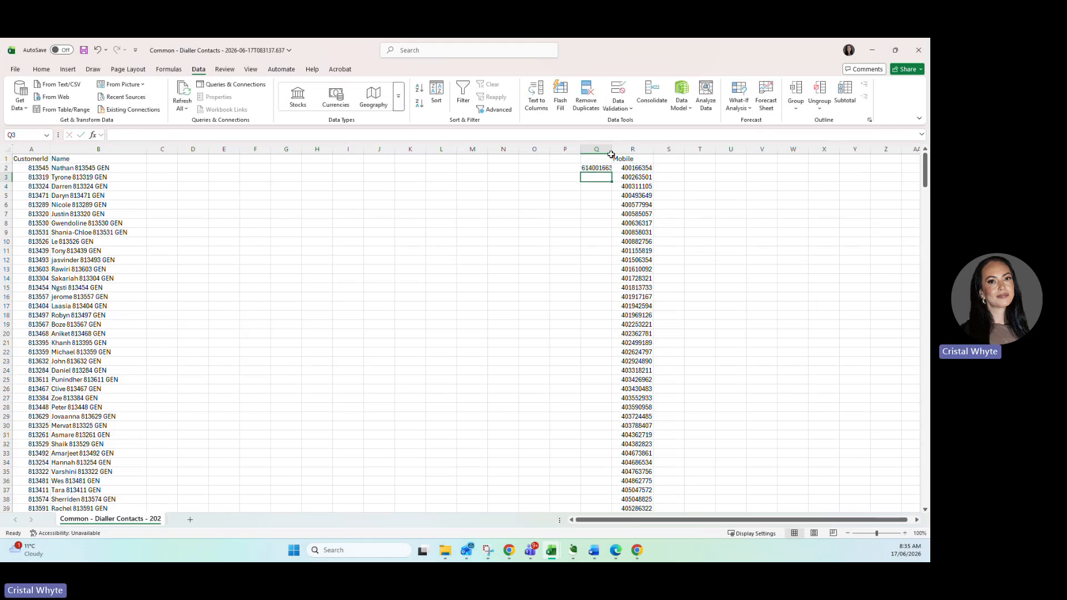
Autofit column Q, fill its formula down to row 370, and move the already prefixed numbers from R371:R380 to Q371:Q380.
double_click(611, 149)
click(611, 168)
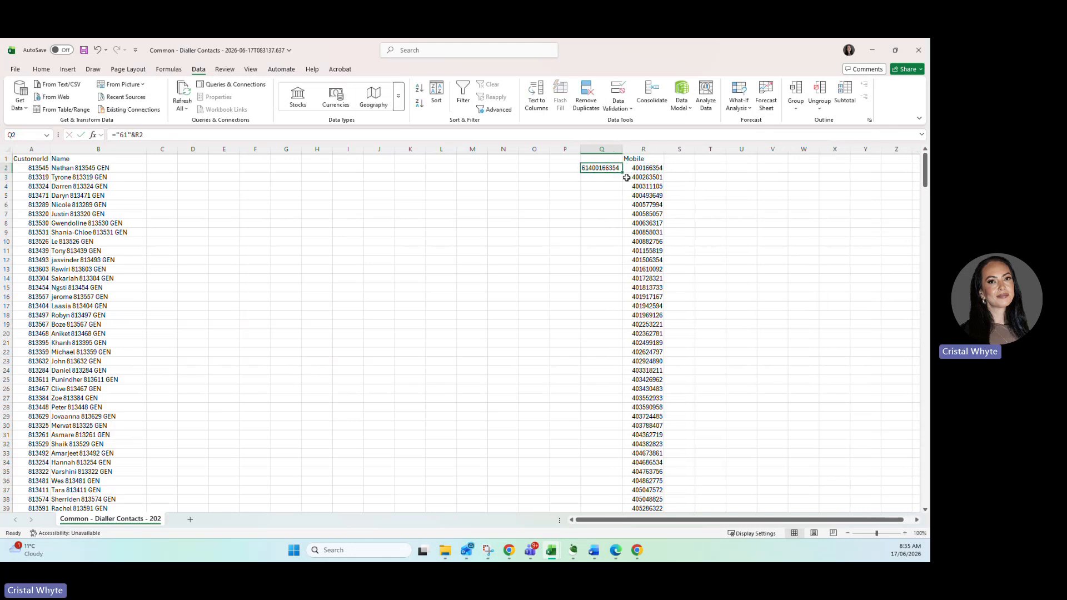
drag(622, 172, 614, 455)
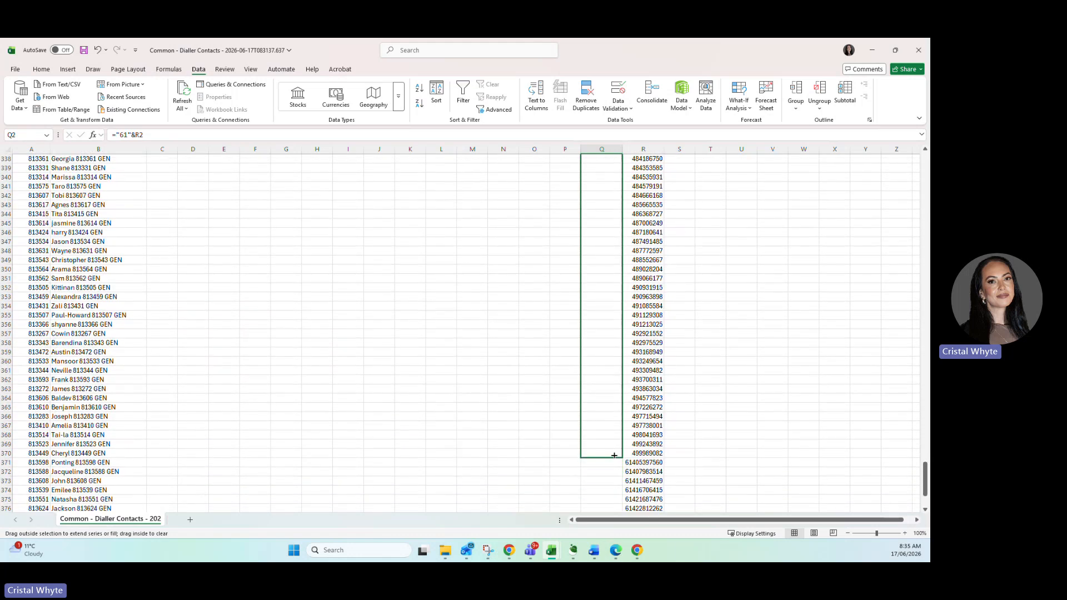
drag(614, 455, 614, 455)
scroll(628, 439, down, 2)
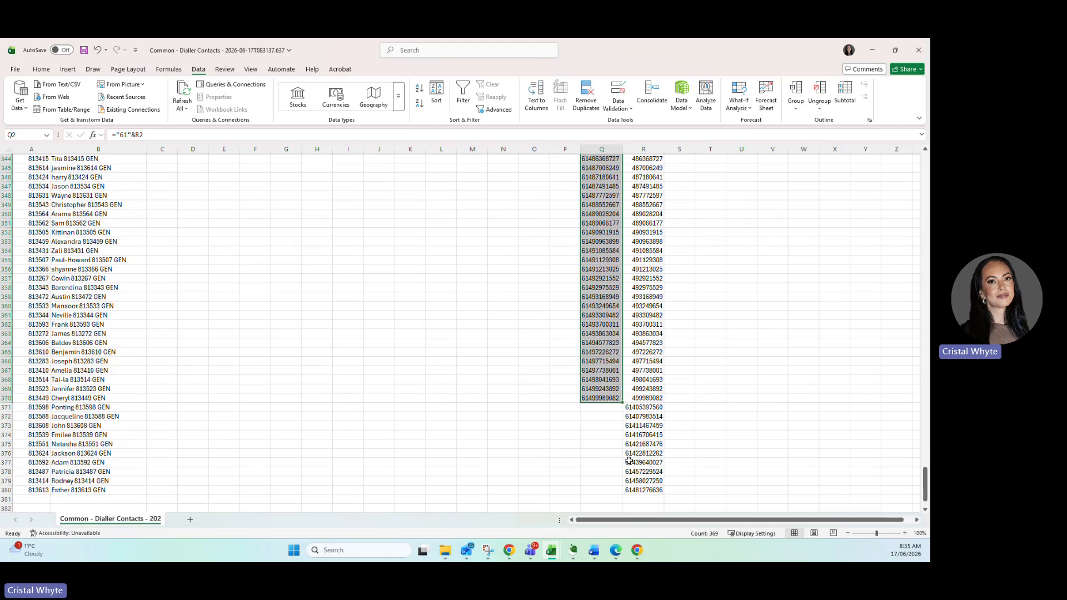
drag(644, 407, 614, 463)
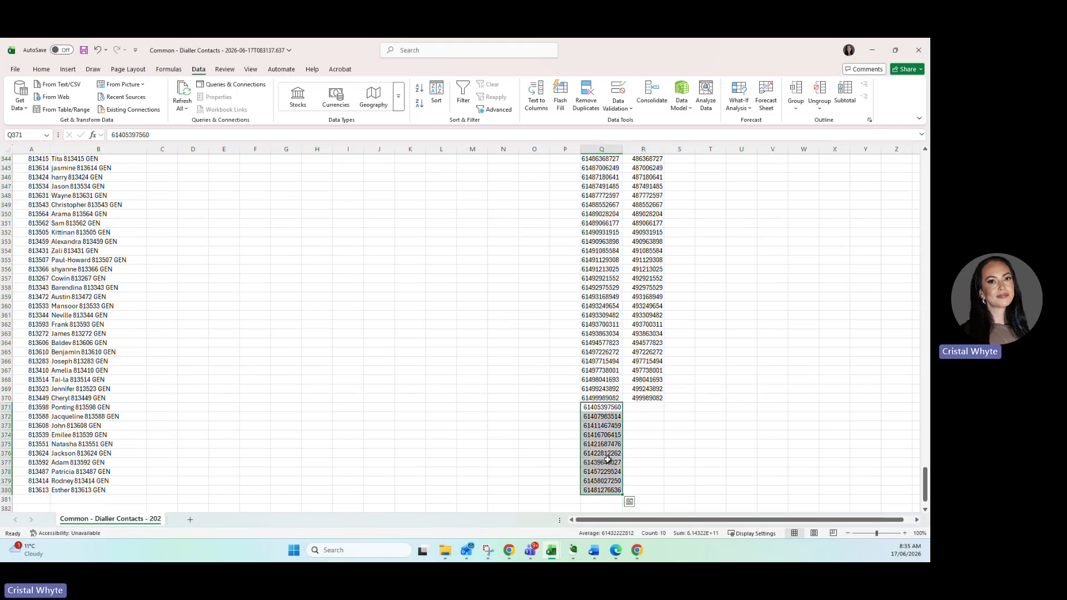
Copy column Q with the prefixed mobile numbers and paste it as values into column C, starting at C1.
right_click(601, 149)
click(621, 214)
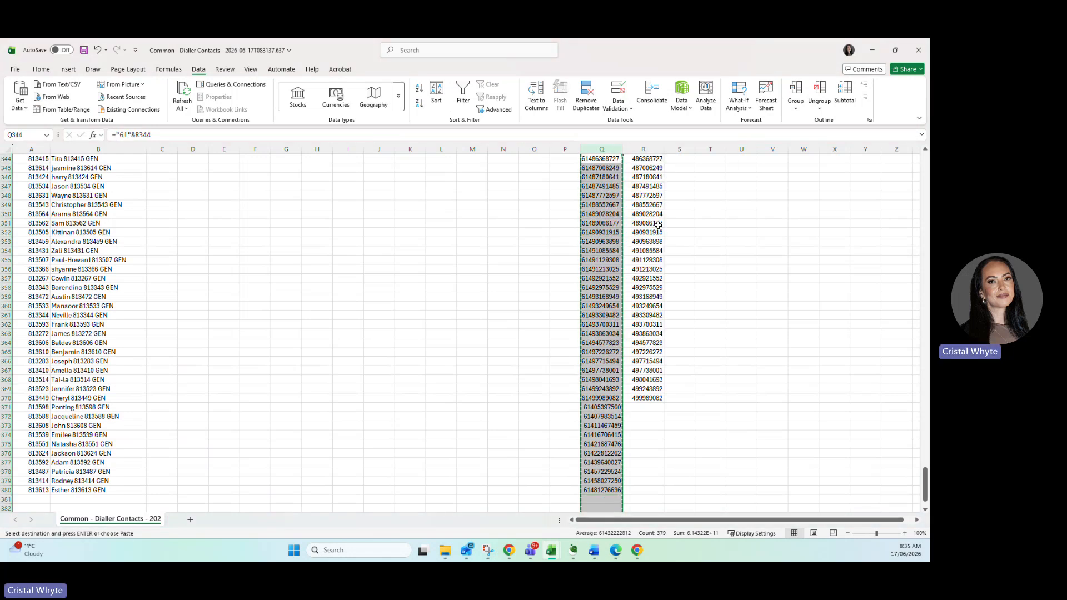
scroll(359, 162, up, 20)
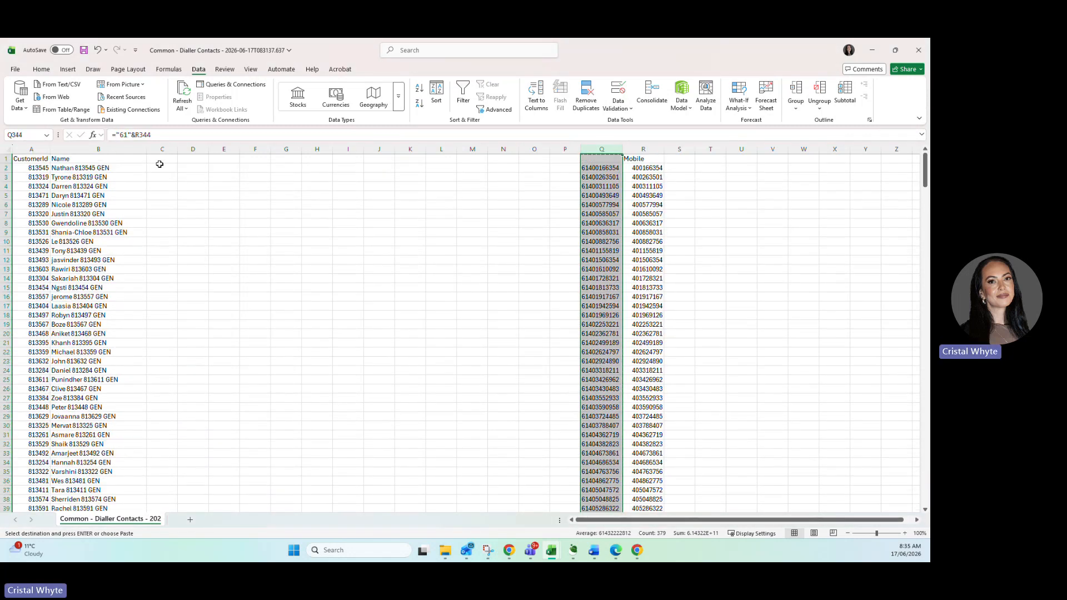
click(157, 161)
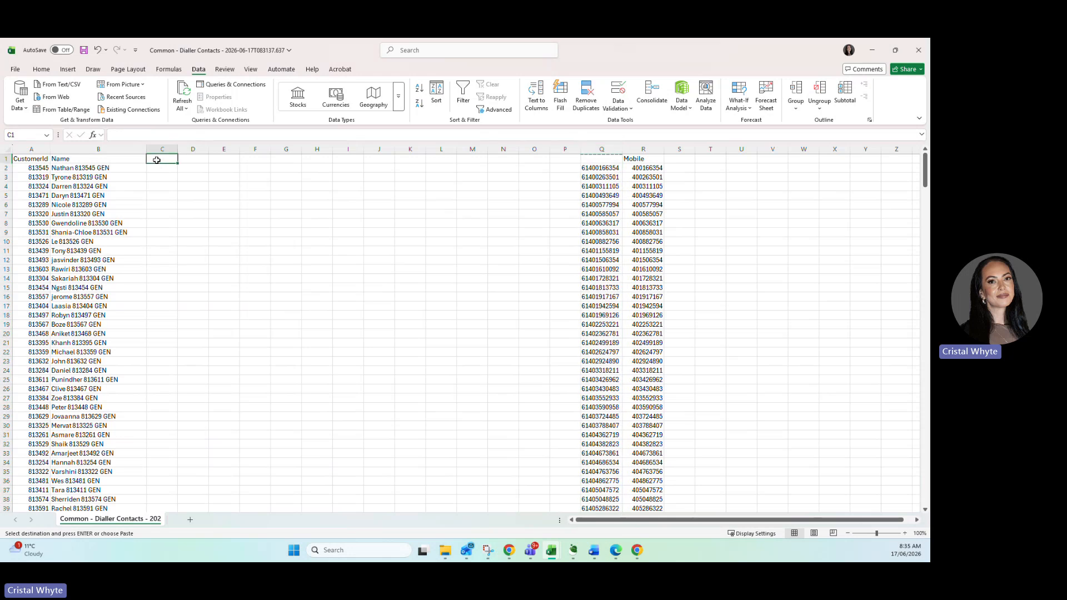
right_click(157, 161)
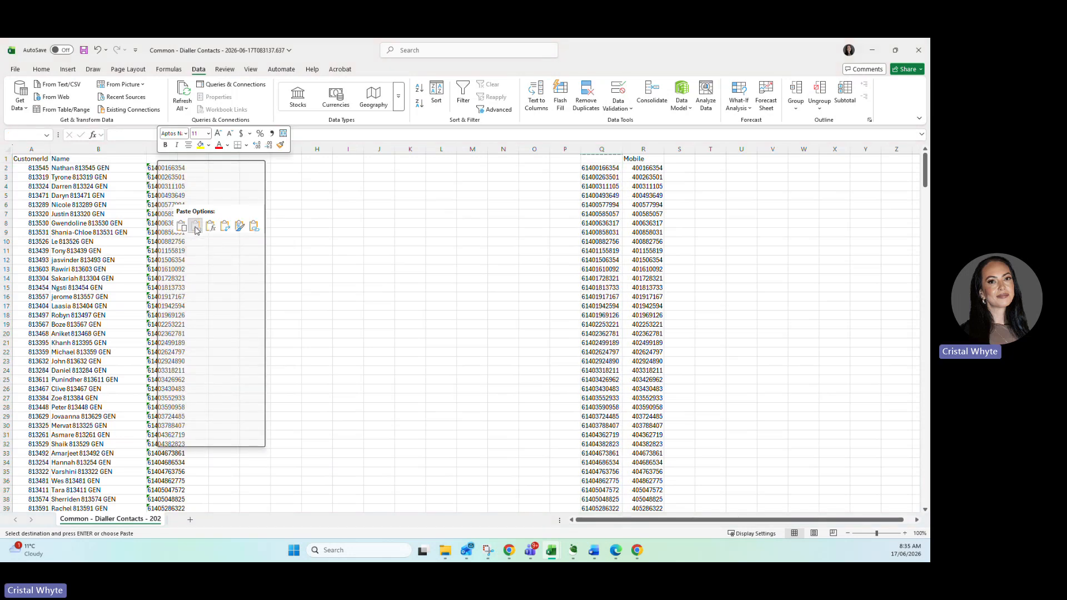
click(196, 226)
Delete columns P to R with the old mobile numbers and autofit column C.
click(575, 149)
drag(599, 158, 644, 158)
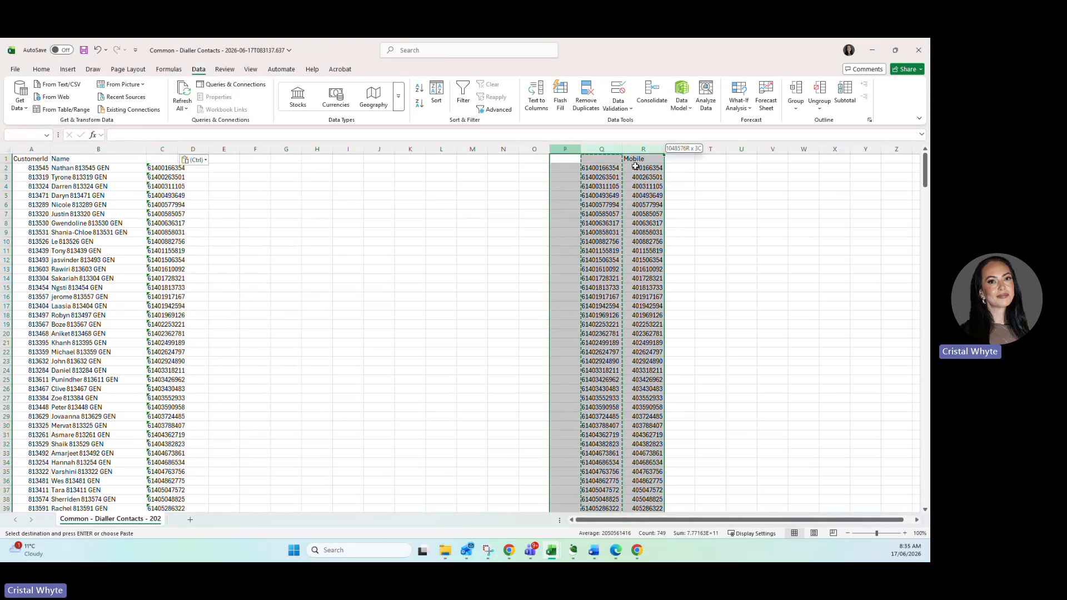
right_click(625, 188)
click(652, 300)
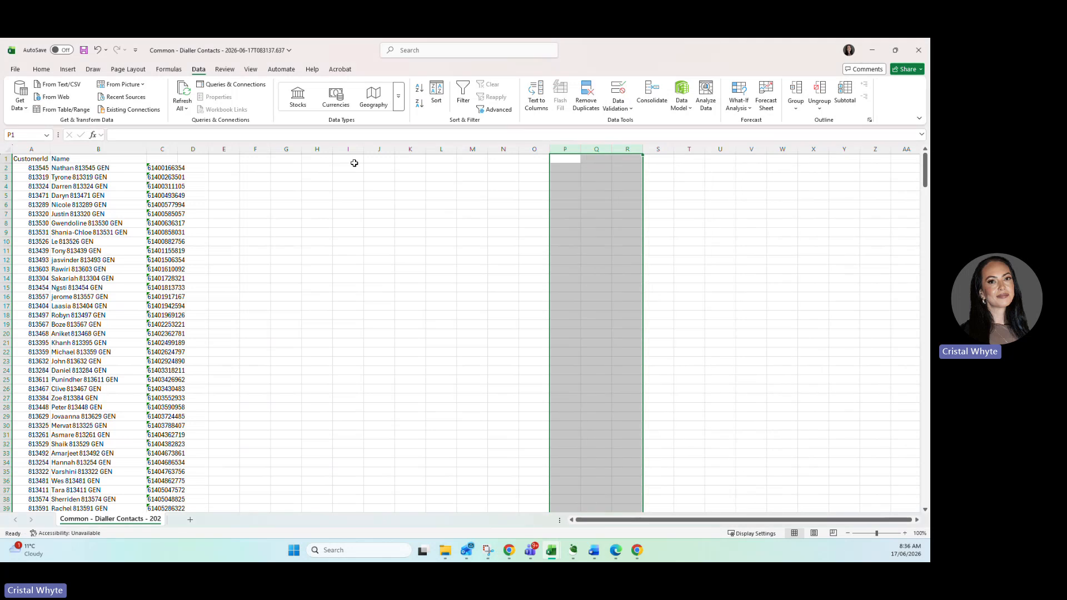
double_click(176, 149)
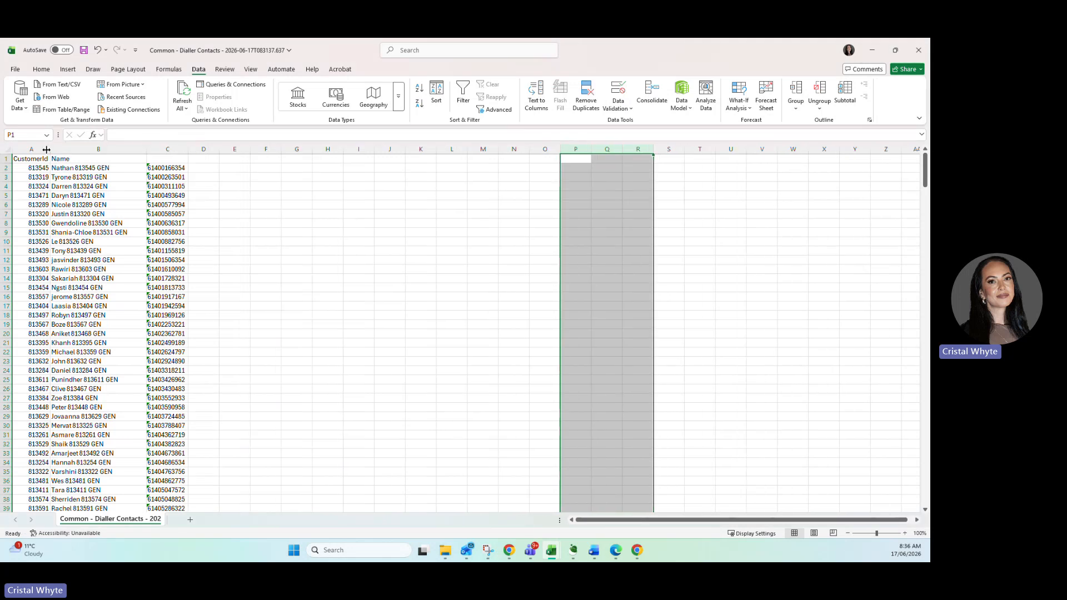
Rename the customer ID header in A1 to Field:Genesis and enter URN:tel as the header in C1.
click(37, 158)
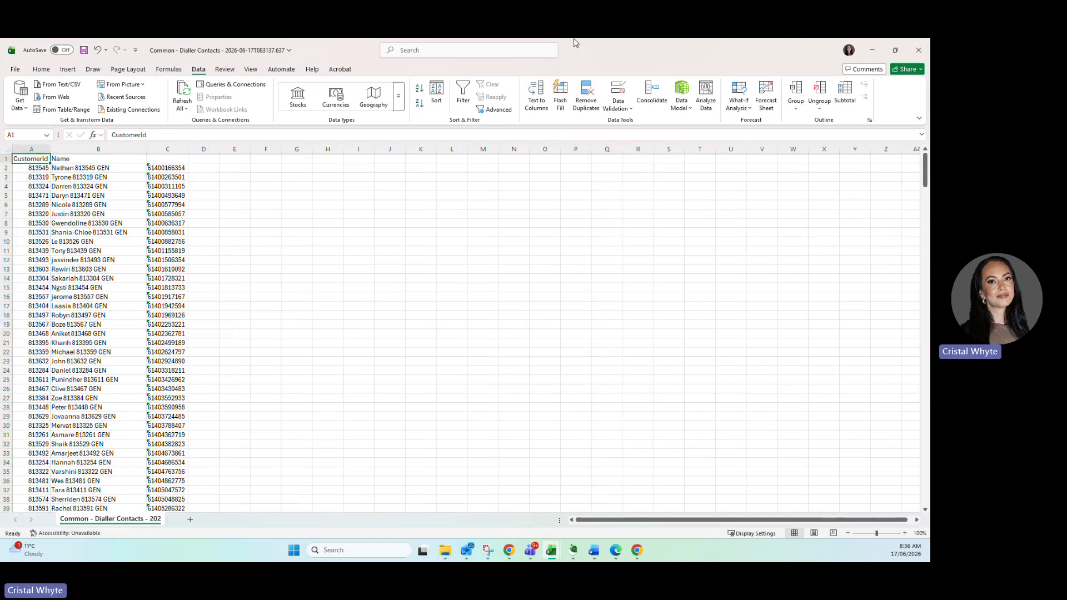
text(Field:Ge)
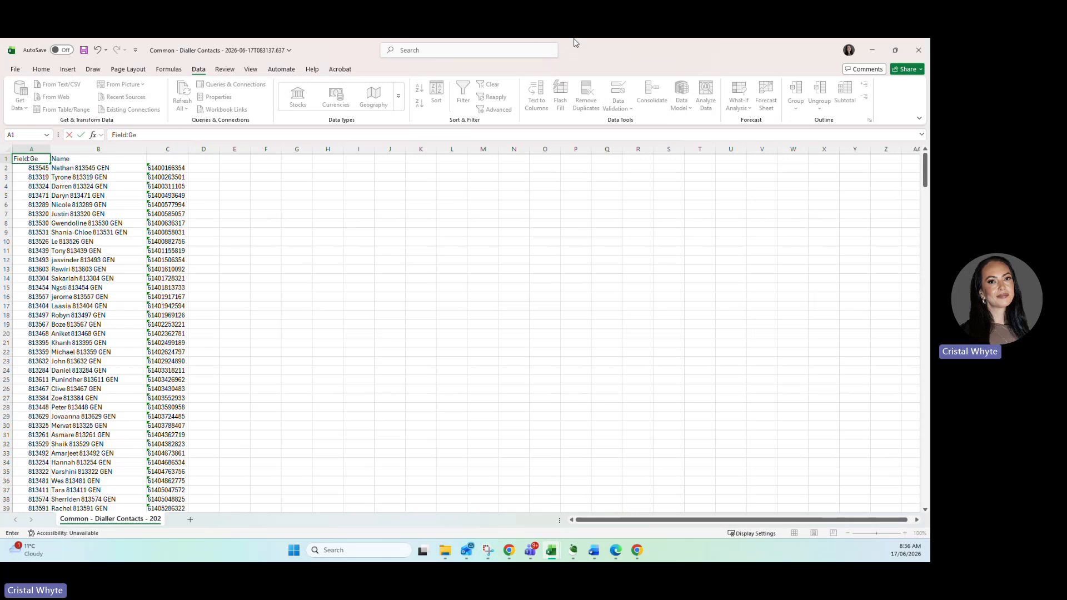
text(nesis_id)
key(Tab)
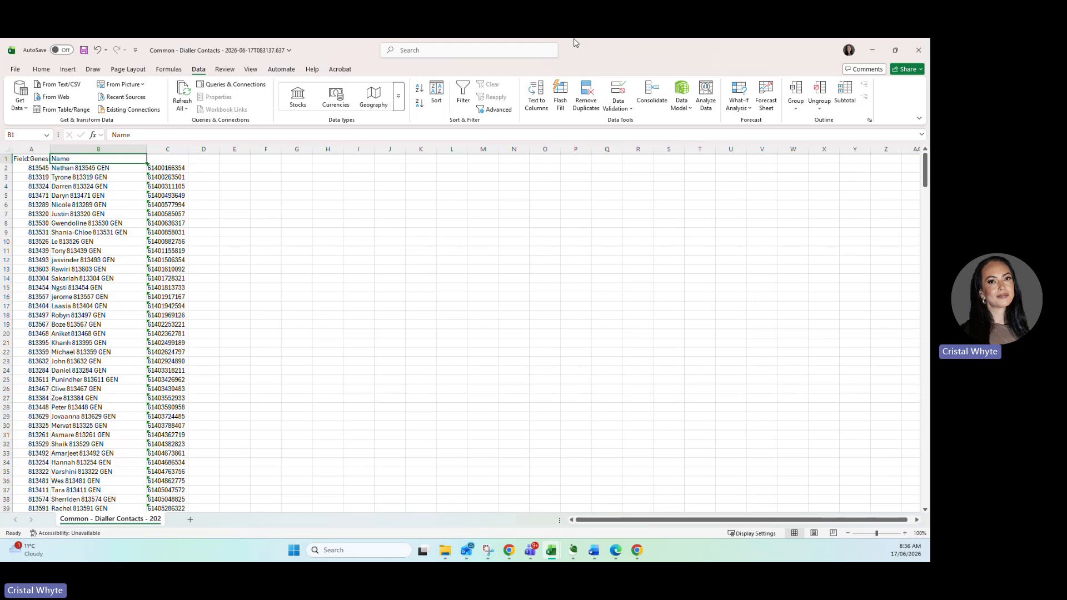
key(Tab)
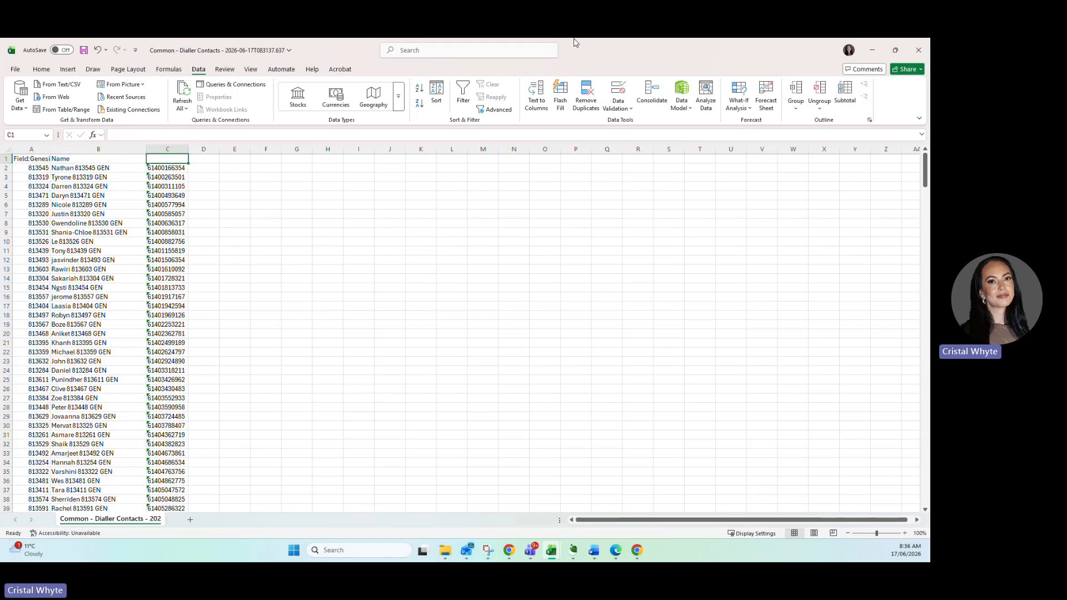
text(URN:tel)
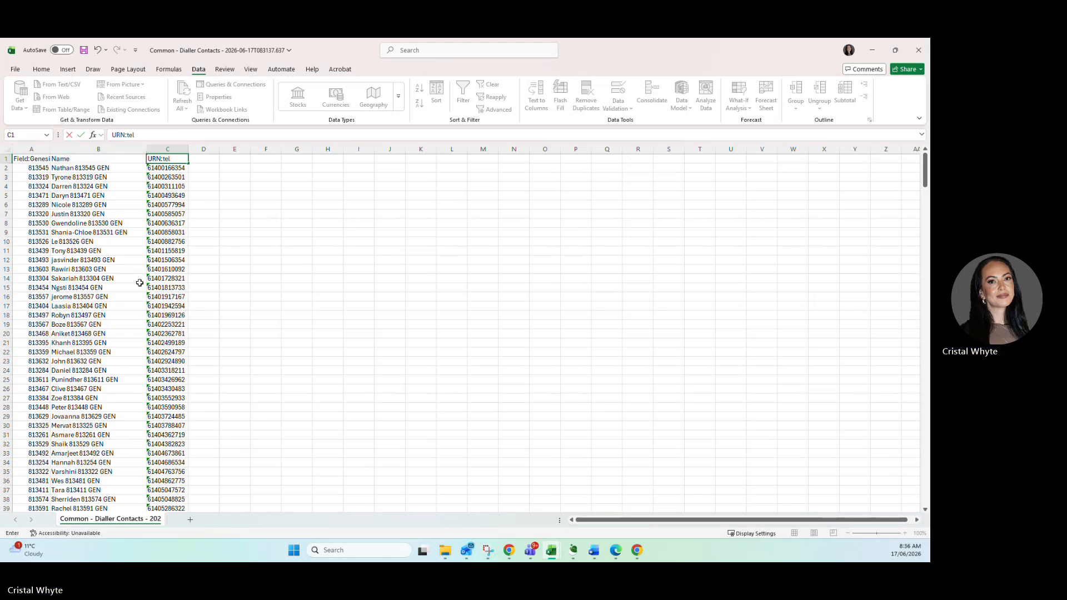
click(164, 277)
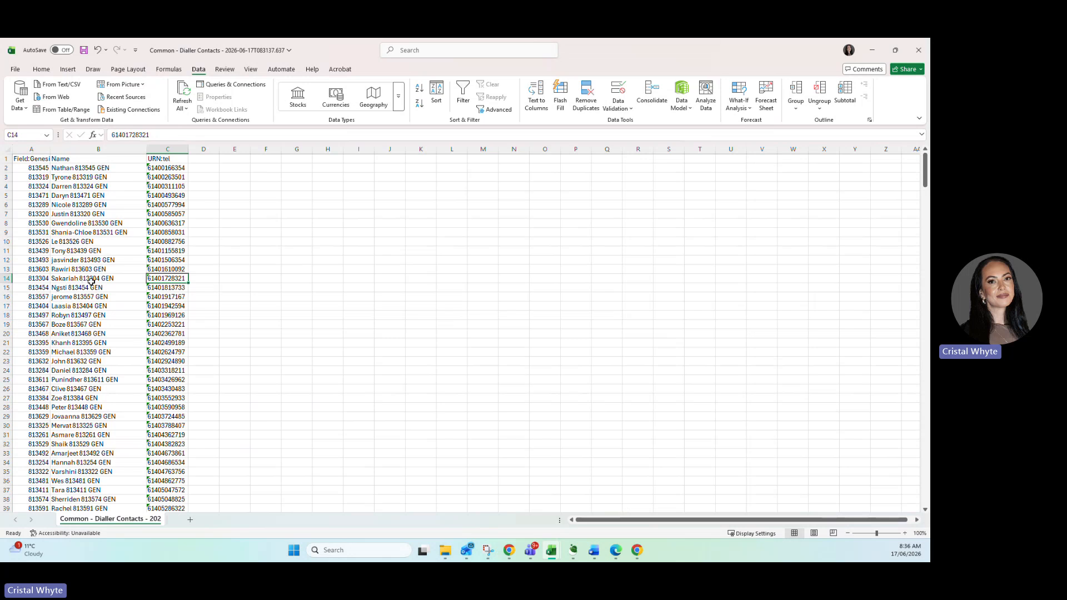
Save the list as an Excel Workbook (*.xlsx) named New leads 170626 in the company OneDrive's On-Prem Data folder.
click(15, 70)
click(30, 198)
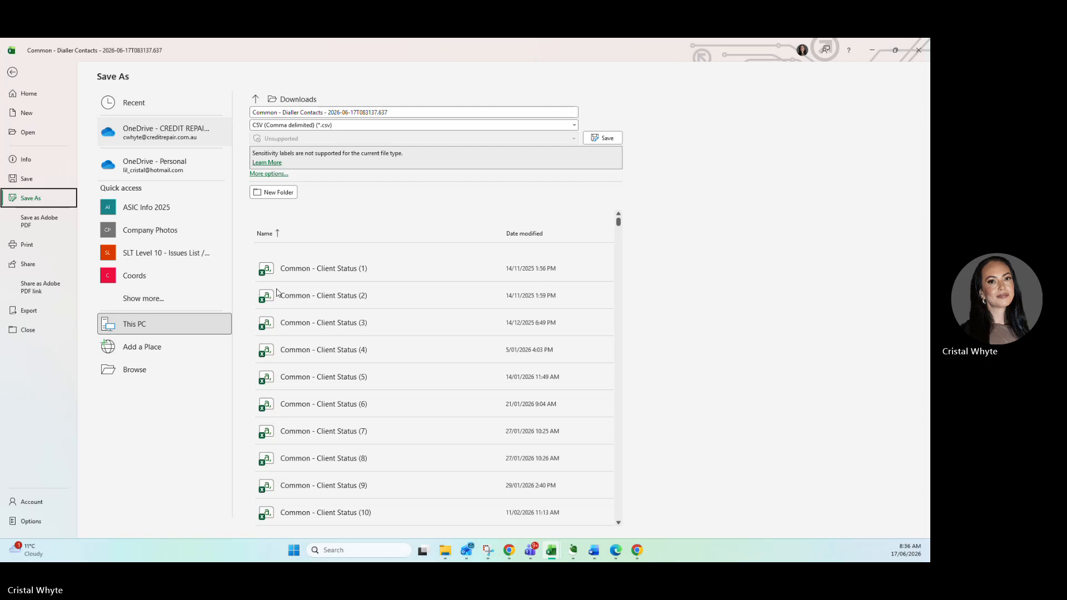
click(147, 128)
click(312, 506)
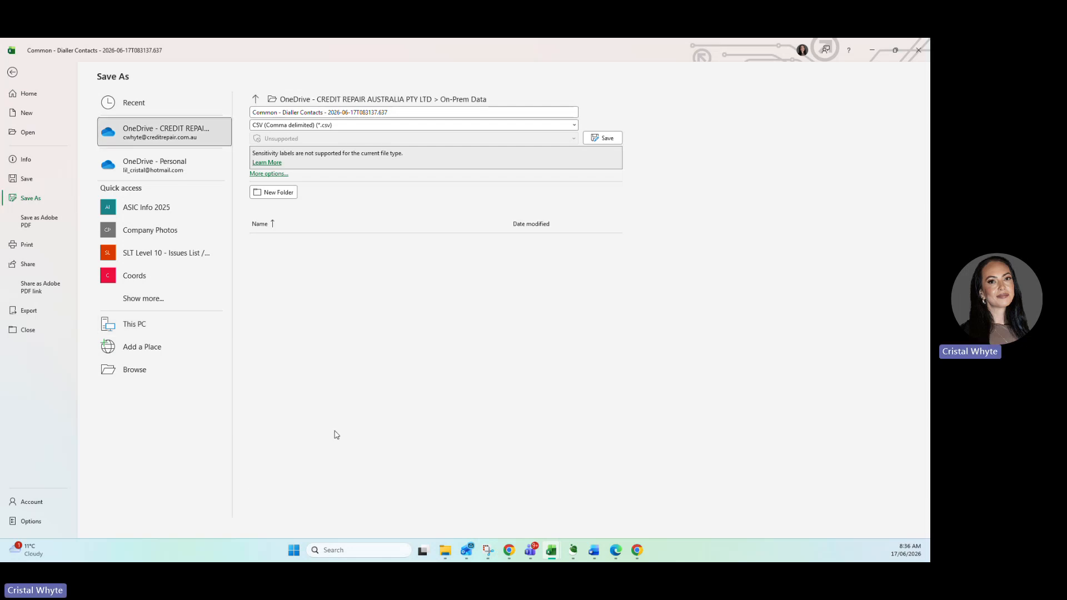
click(296, 126)
click(296, 137)
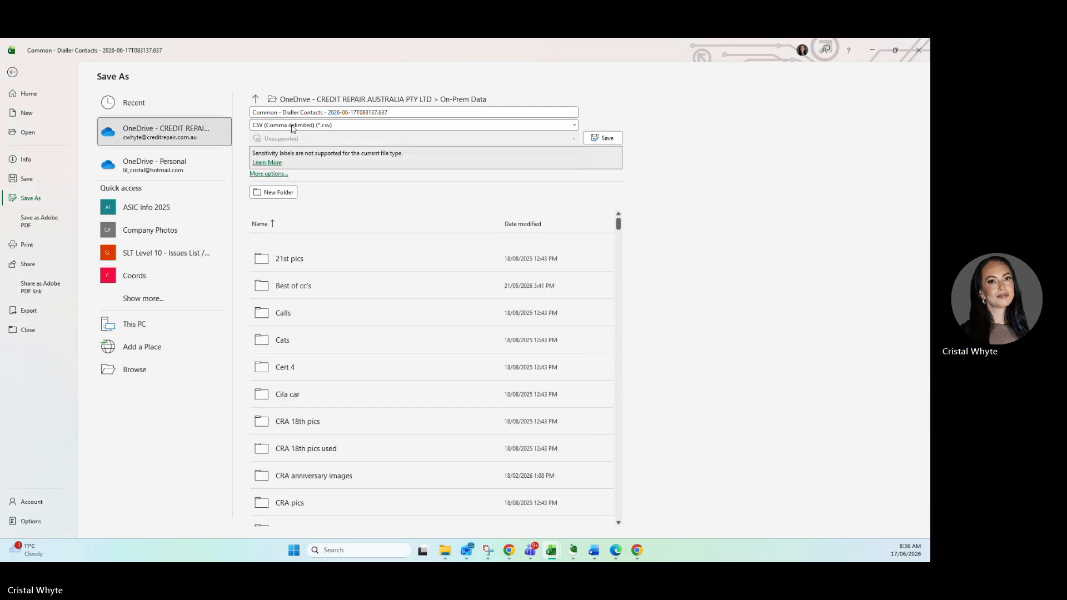
click(284, 112)
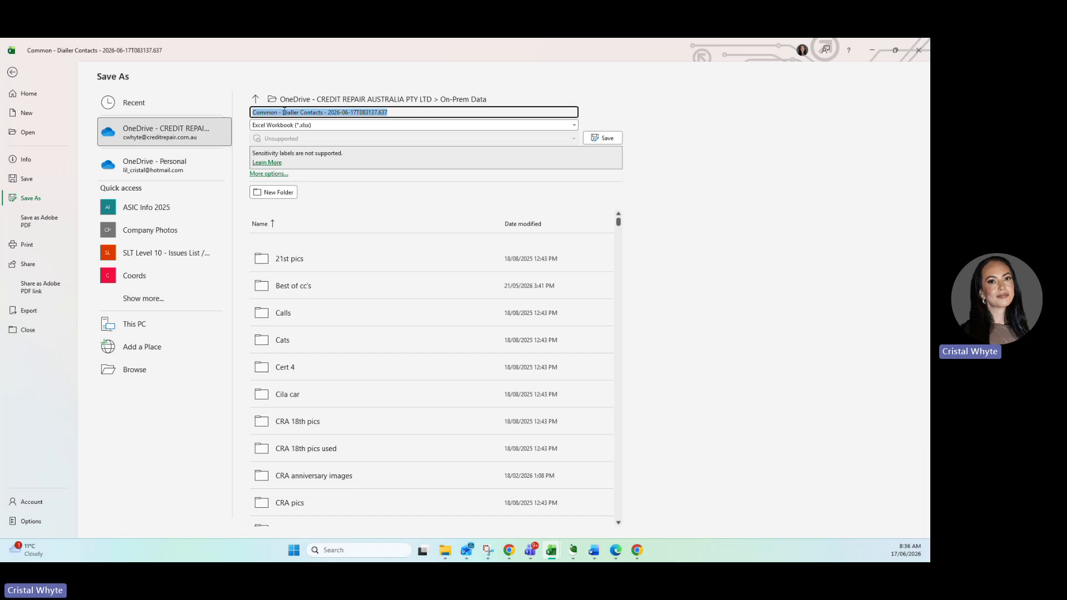
text(New leads 1)
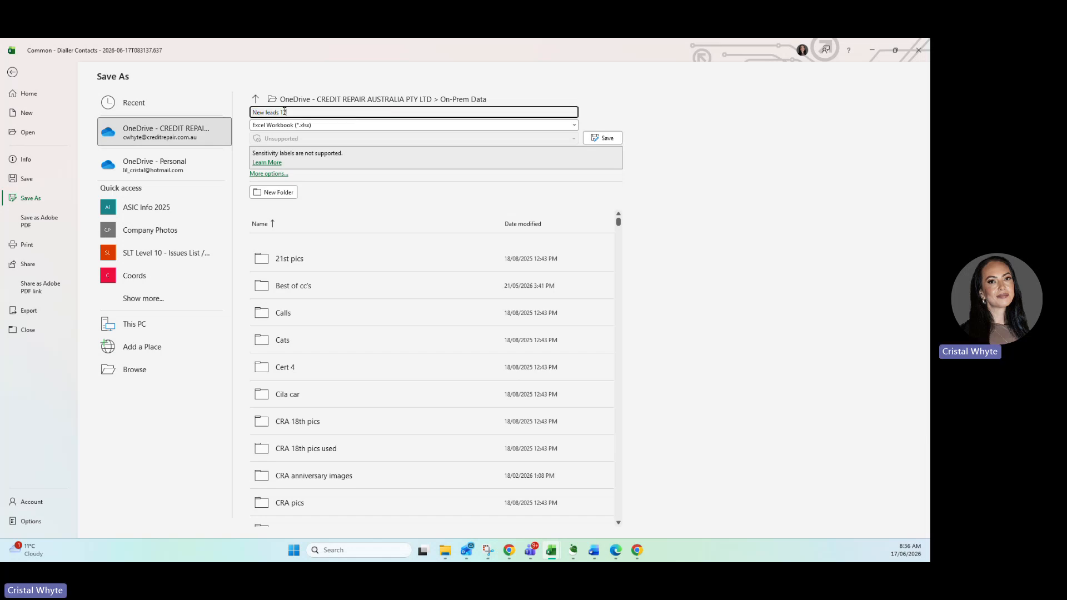
text(70626)
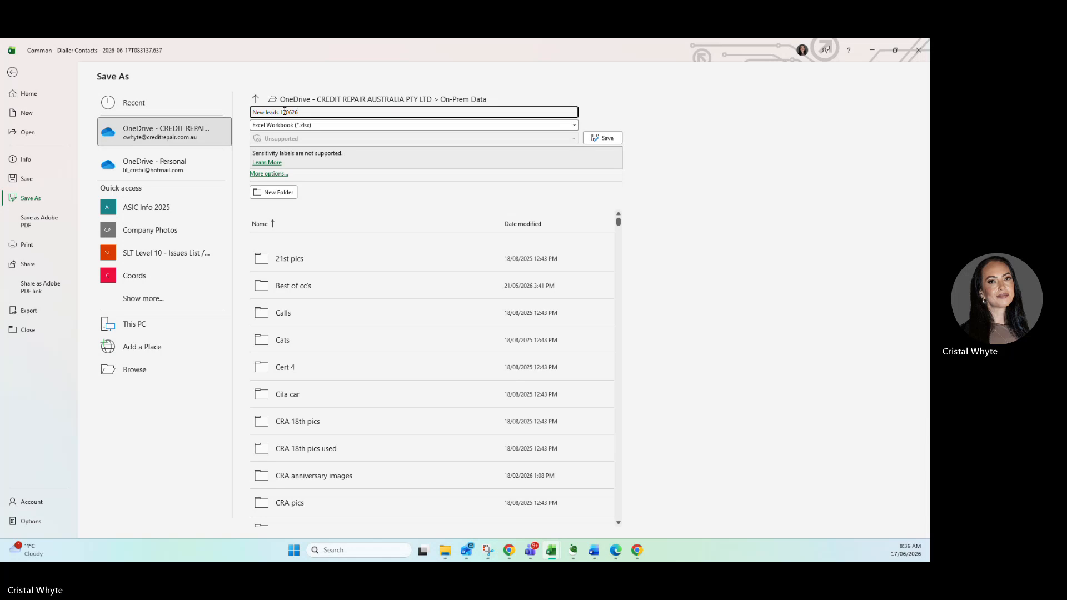
click(594, 139)
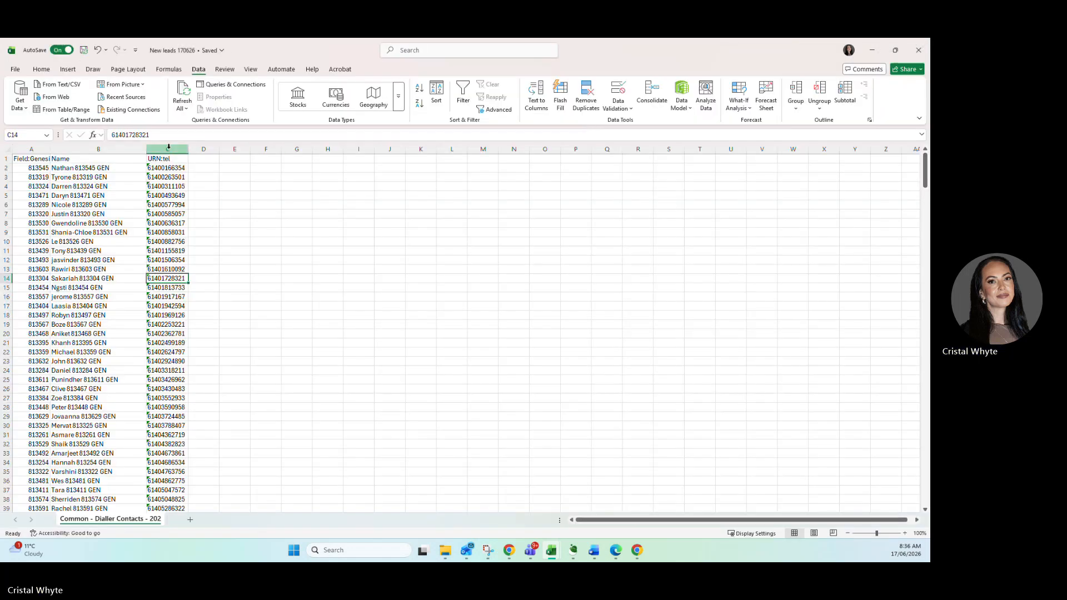
Highlight duplicate values in mobile number column C using Light Red Fill with Dark Red Text.
click(168, 149)
click(41, 69)
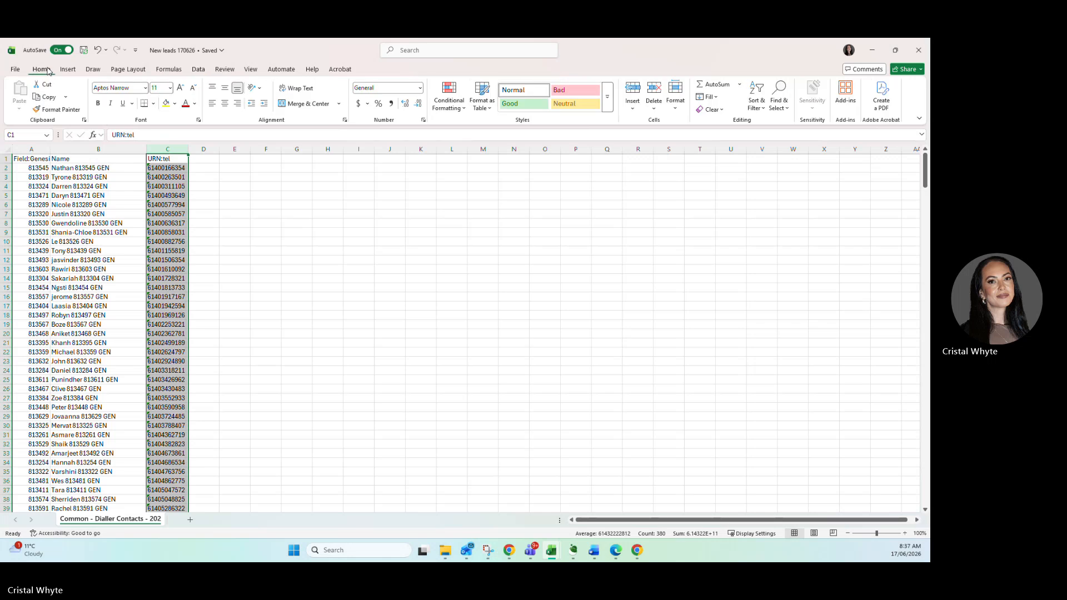
click(460, 100)
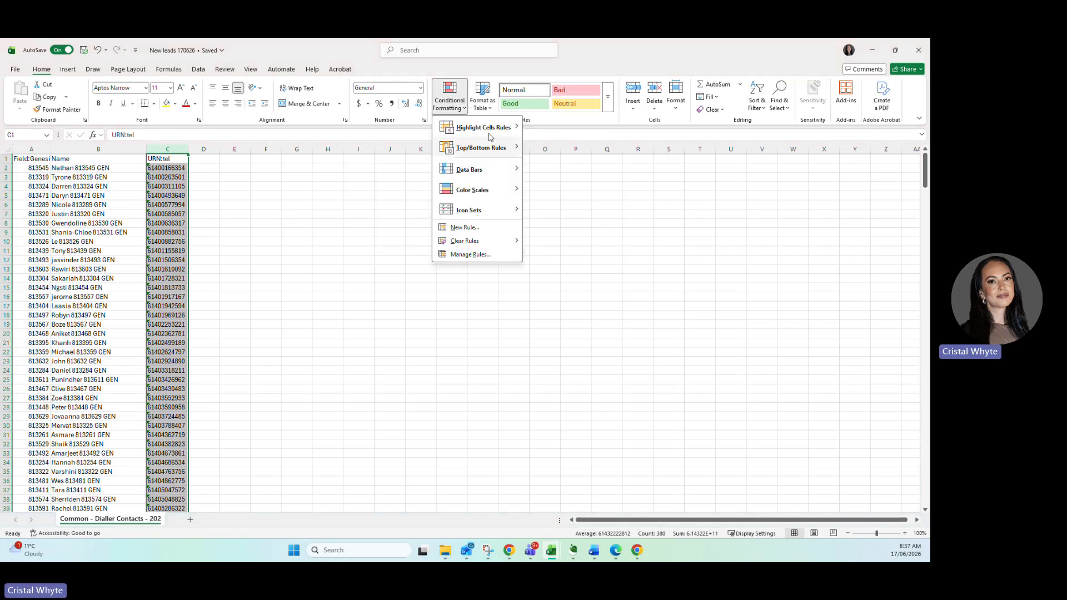
mouse_move(488, 134)
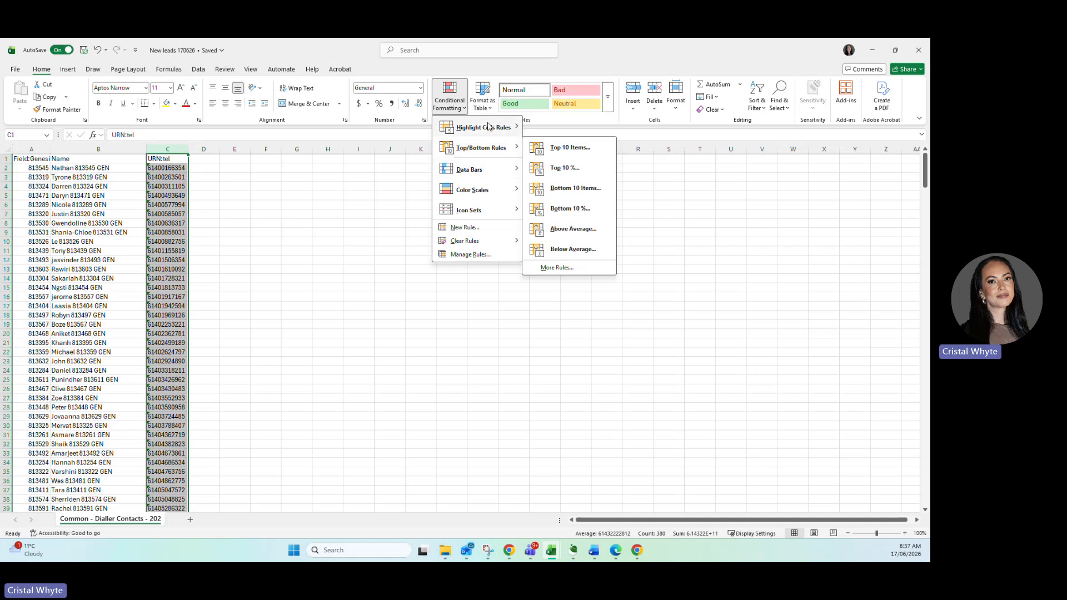
click(552, 248)
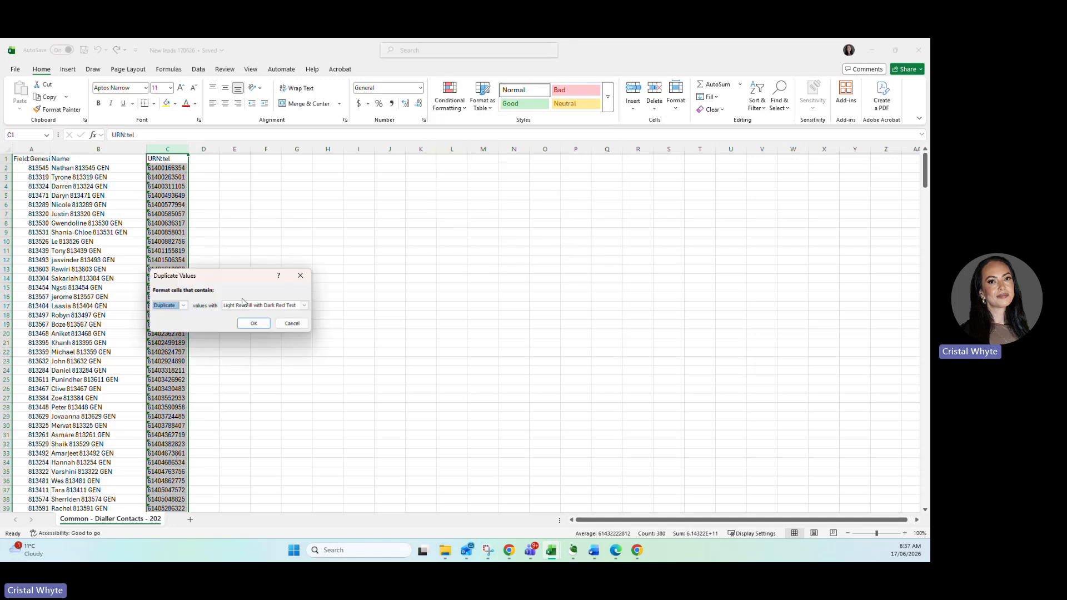
click(252, 321)
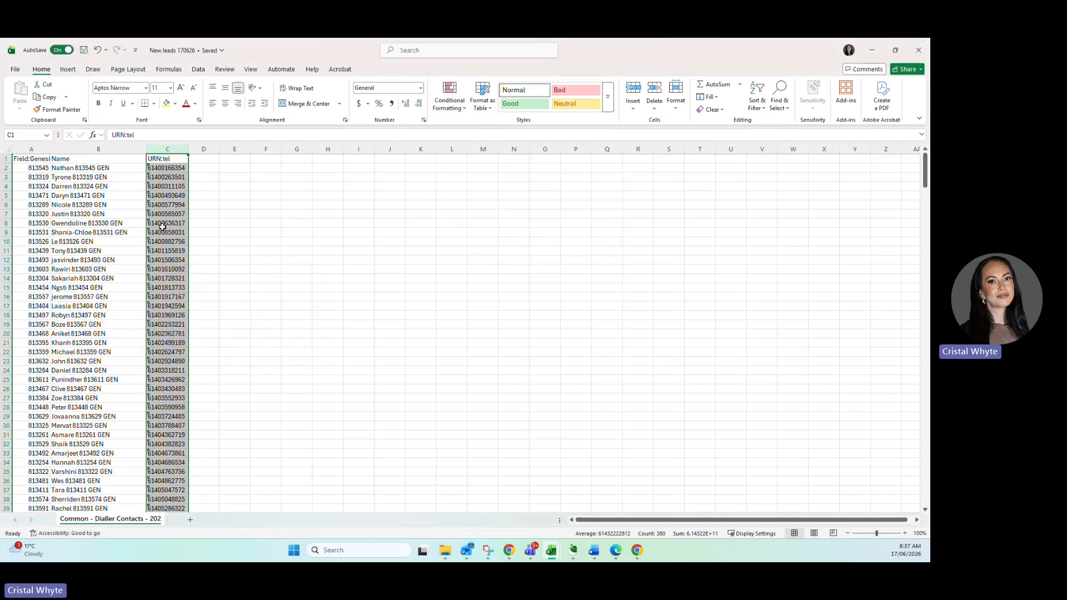
Delete row 43, the second entry of the first highlighted duplicate mobile number pair.
scroll(162, 227, down, 6)
scroll(162, 226, down, 1)
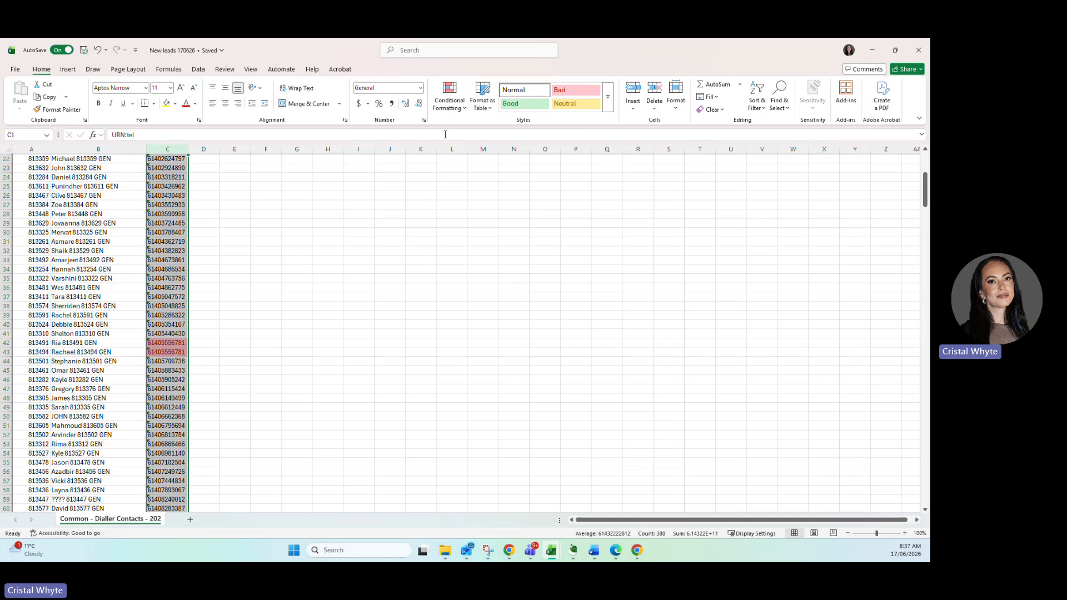
click(167, 354)
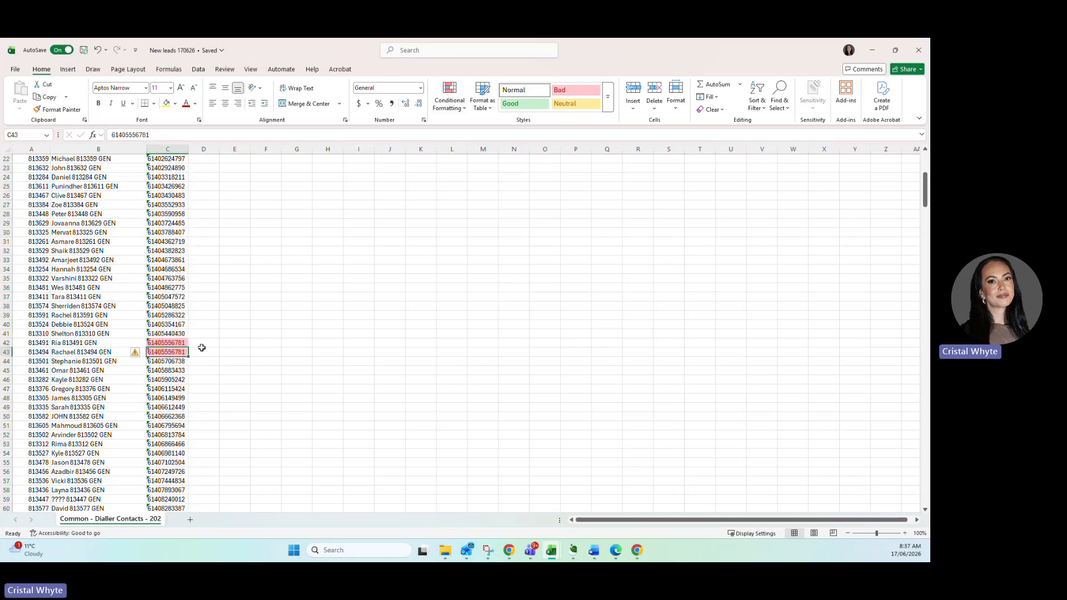
click(8, 352)
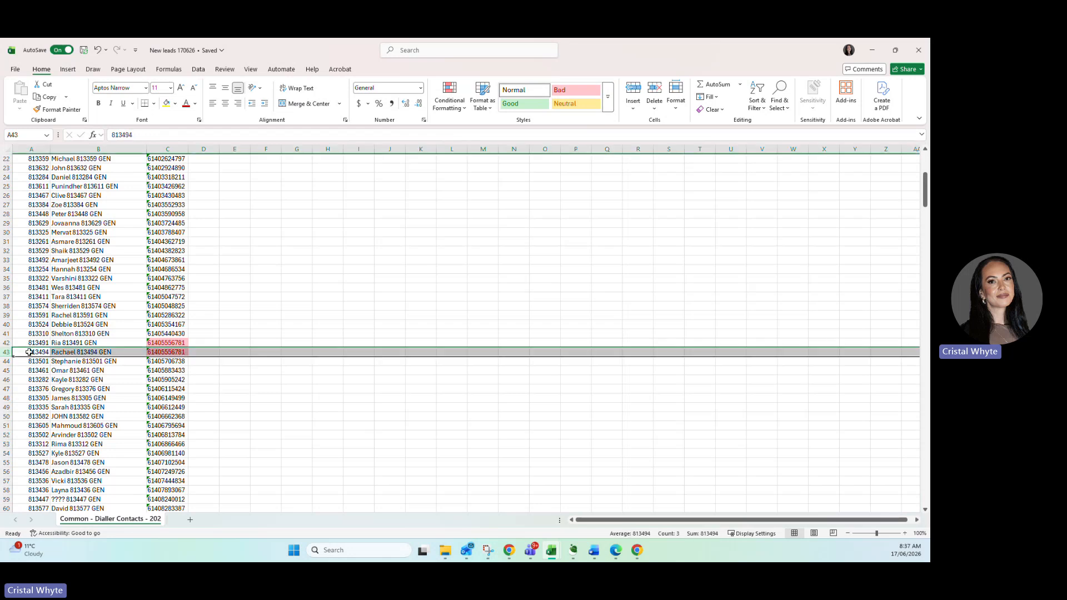
right_click(47, 352)
click(72, 259)
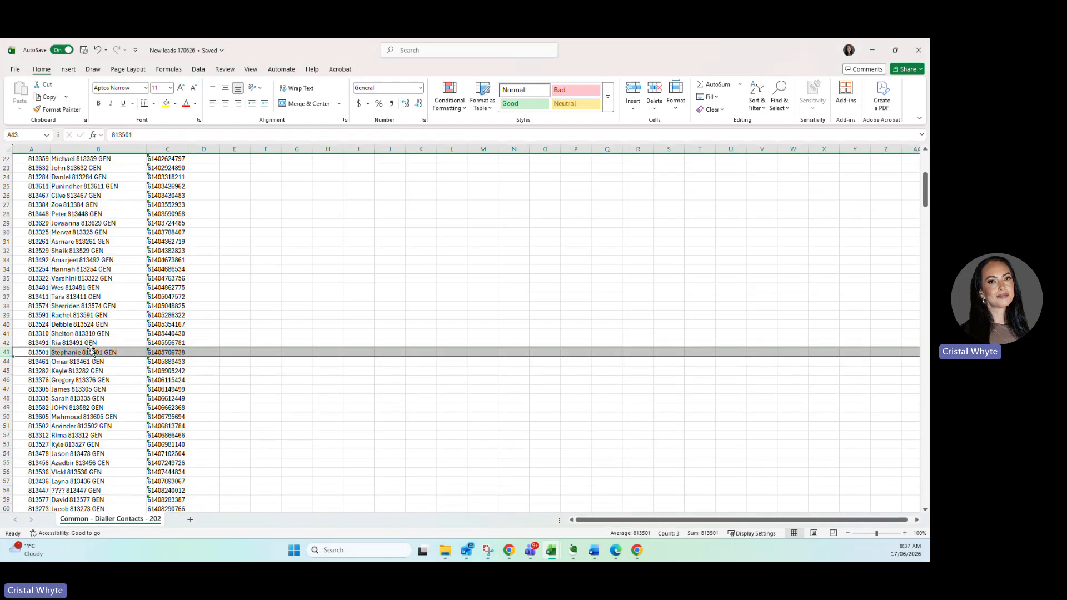
Try deleting the second entries of the next two duplicate pairs, rows 98 and 110, and undo both deletions.
scroll(104, 336, down, 20)
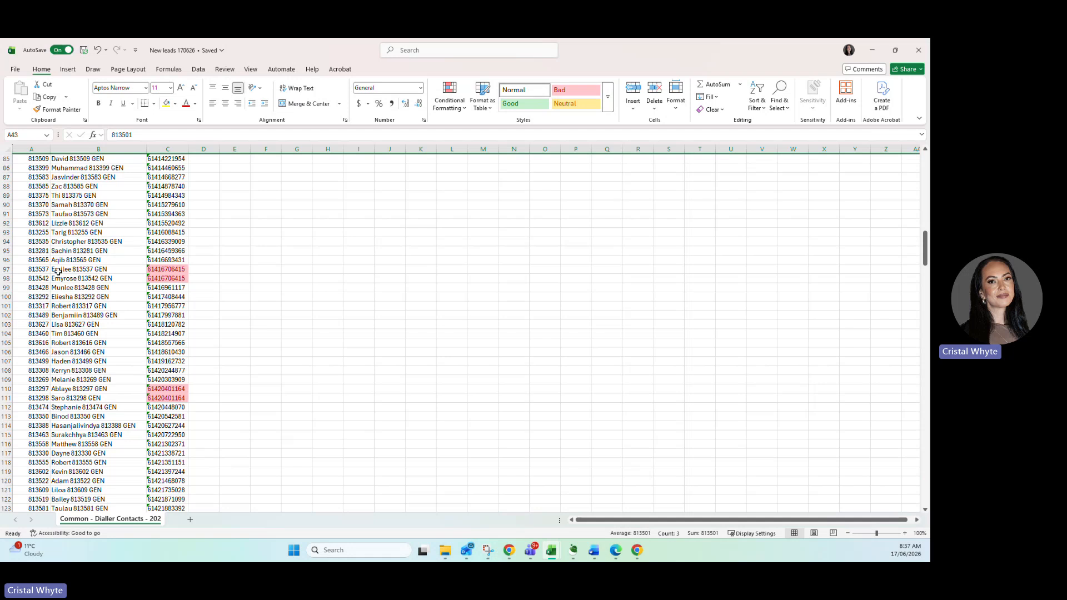
click(59, 276)
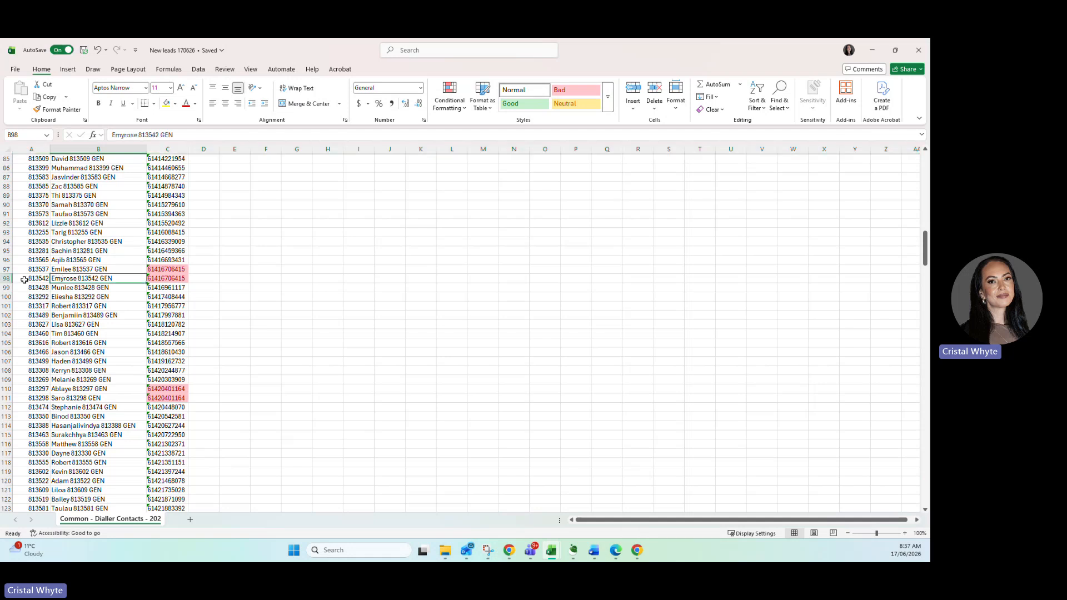
click(8, 278)
right_click(30, 277)
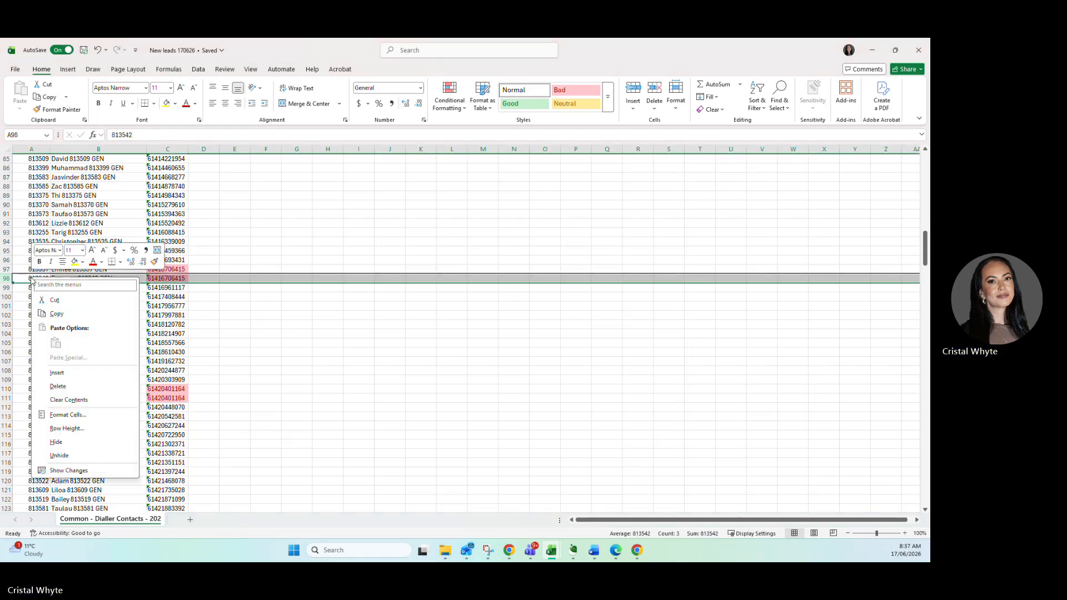
click(50, 387)
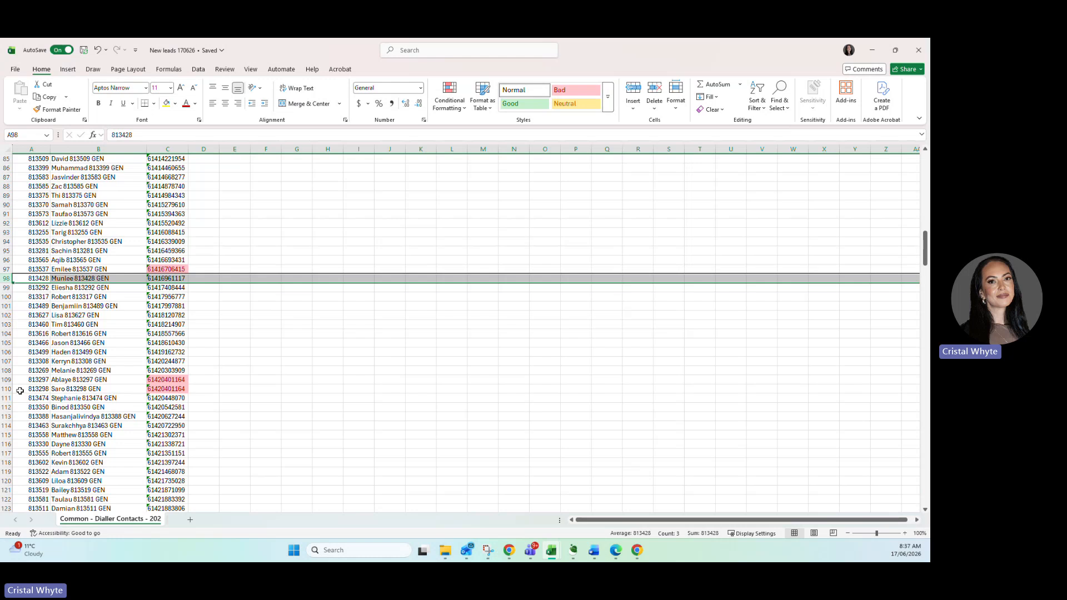
click(9, 389)
right_click(37, 389)
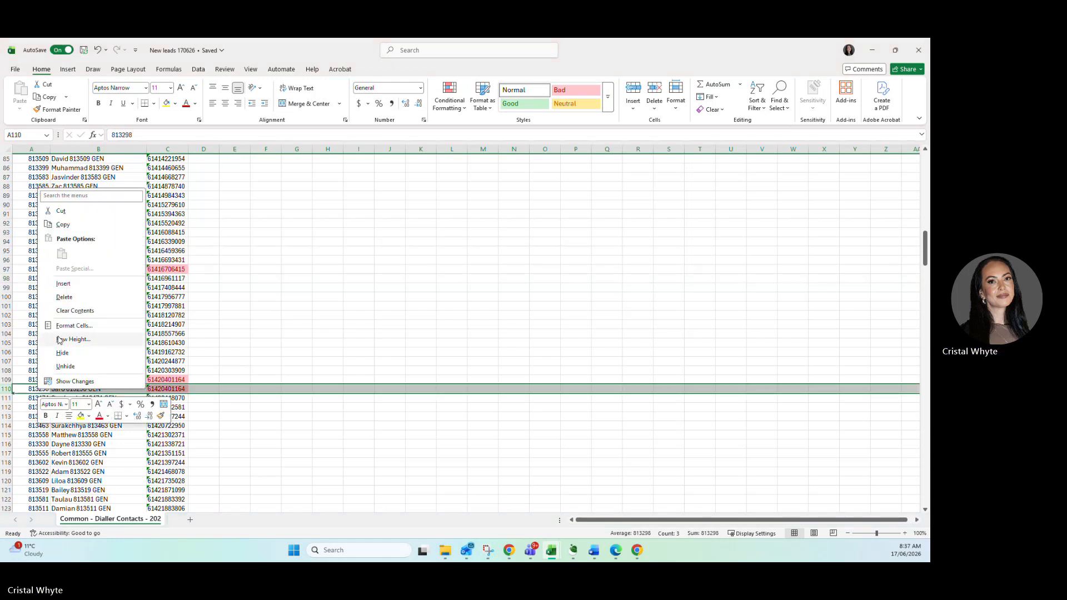
click(64, 305)
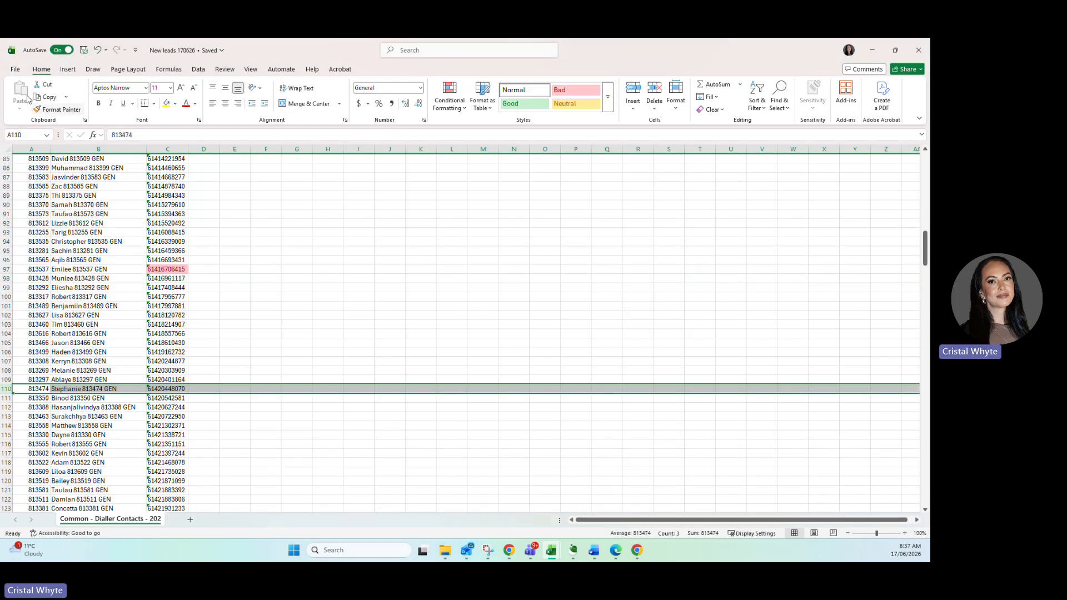
click(98, 51)
click(99, 51)
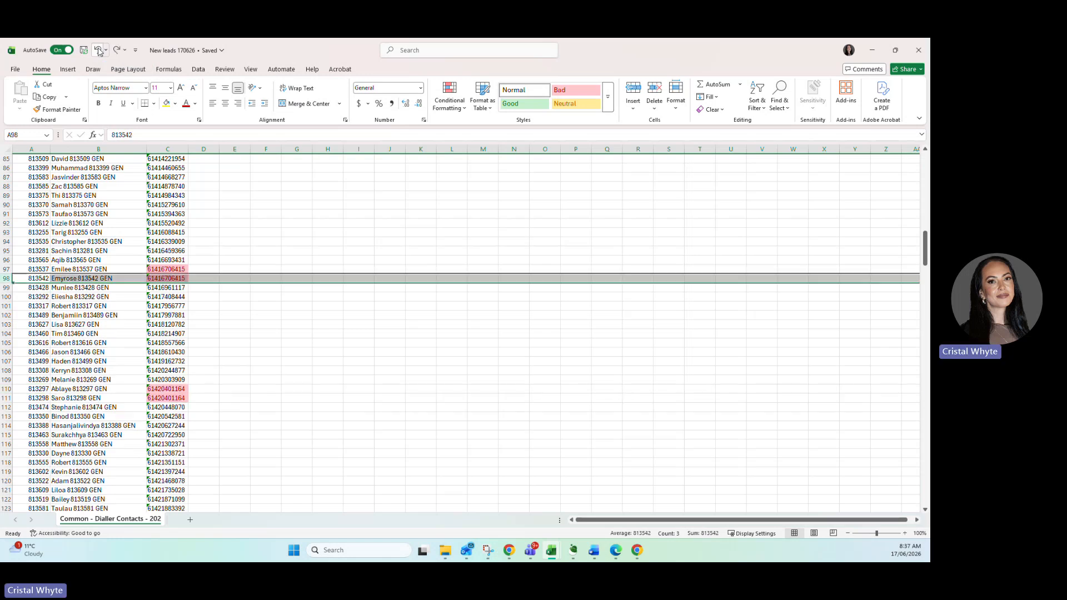
Delete duplicate row 98, and row 110 with the second entry of the following highlighted pair.
right_click(71, 277)
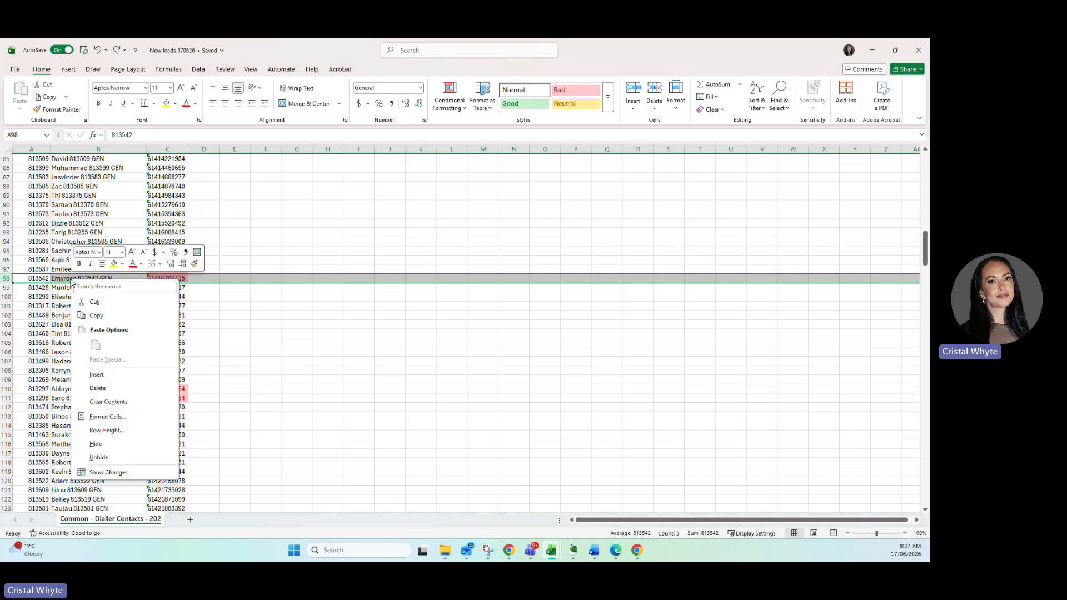
click(97, 387)
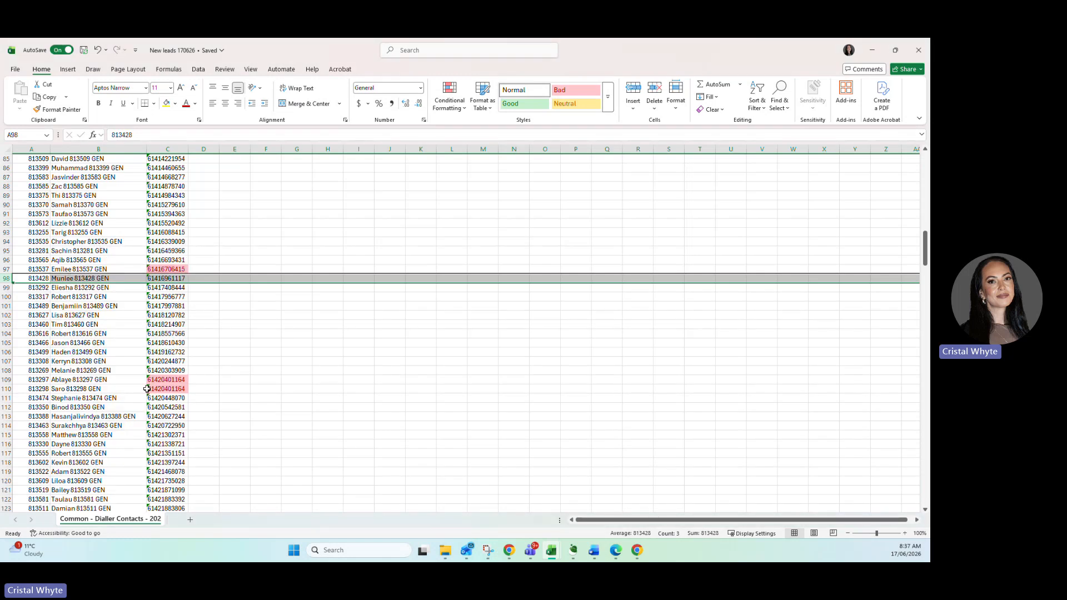
click(6, 388)
right_click(41, 390)
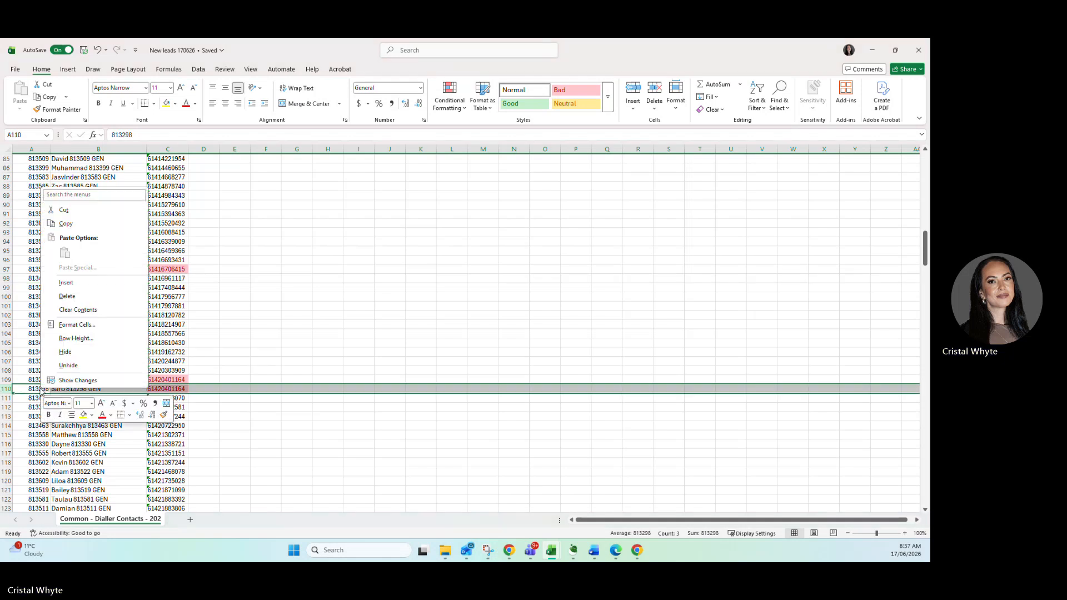
click(83, 296)
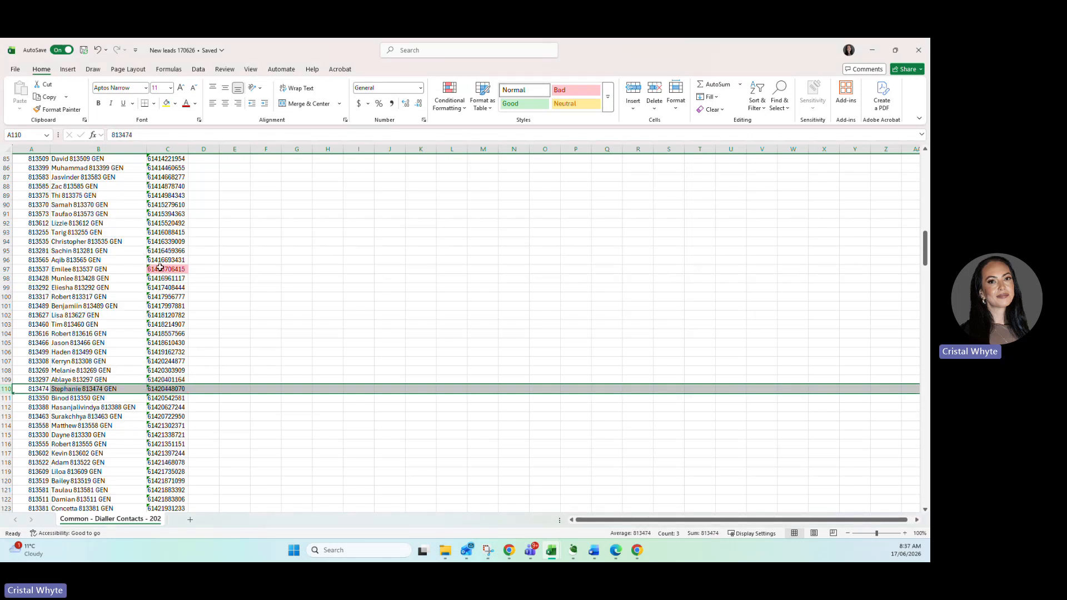
Delete row 213, the second entry of the highlighted duplicate pair further down the list.
scroll(160, 269, down, 20)
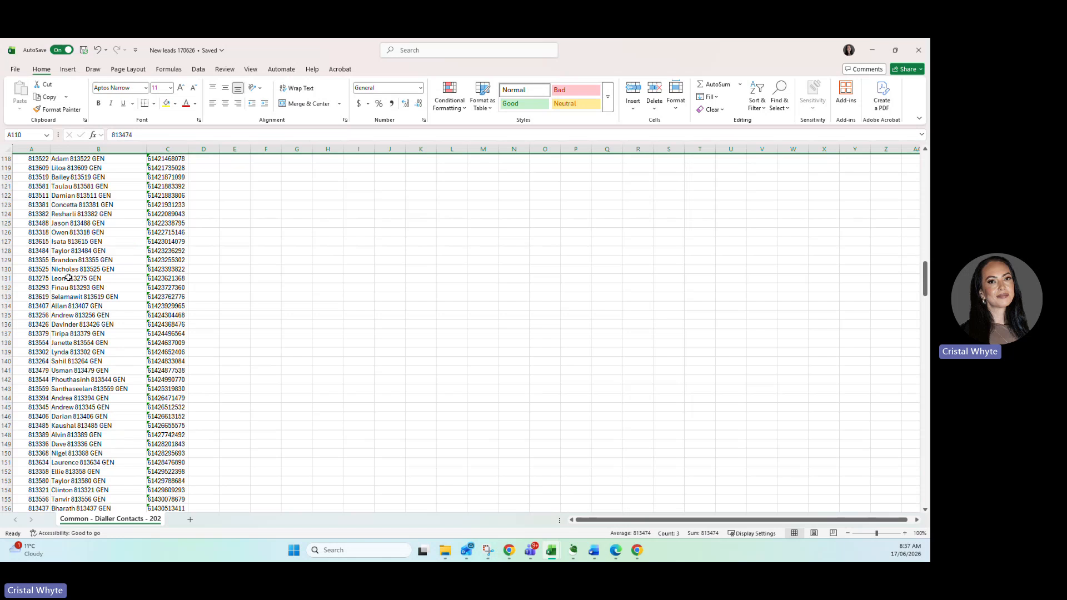
scroll(68, 277, down, 10)
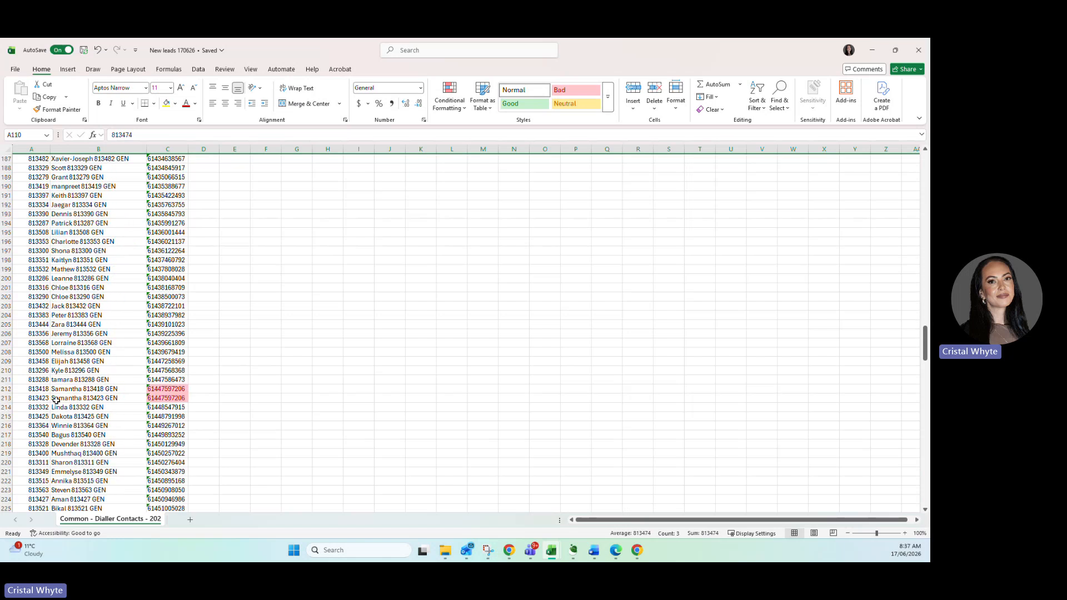
click(7, 398)
right_click(7, 398)
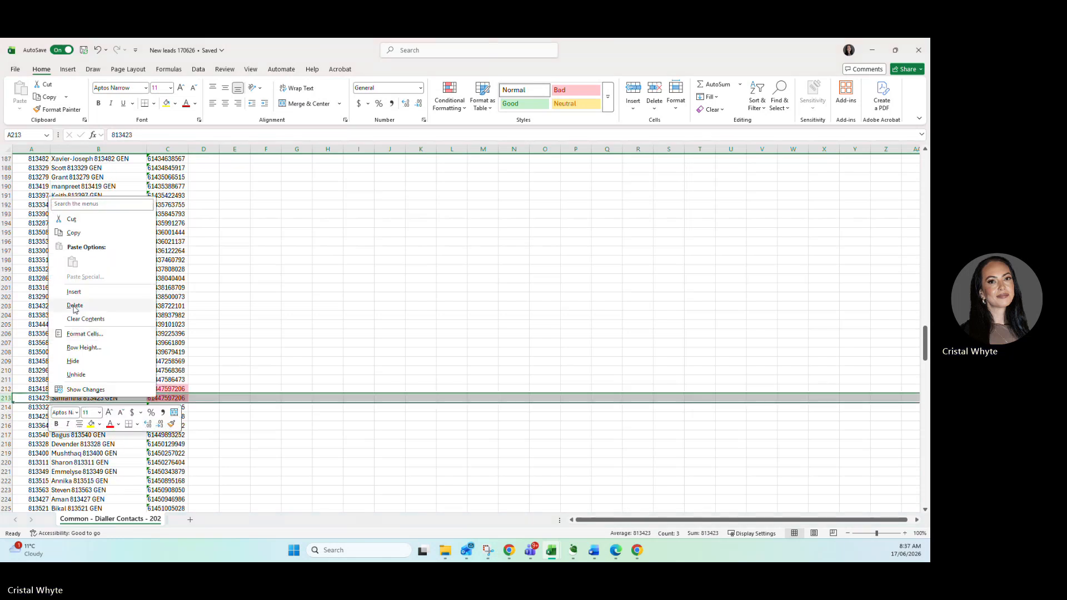
click(83, 306)
Delete row 370, whose highlighted mobile number duplicates the one in row 97, and check the end of the list.
scroll(82, 332, down, 20)
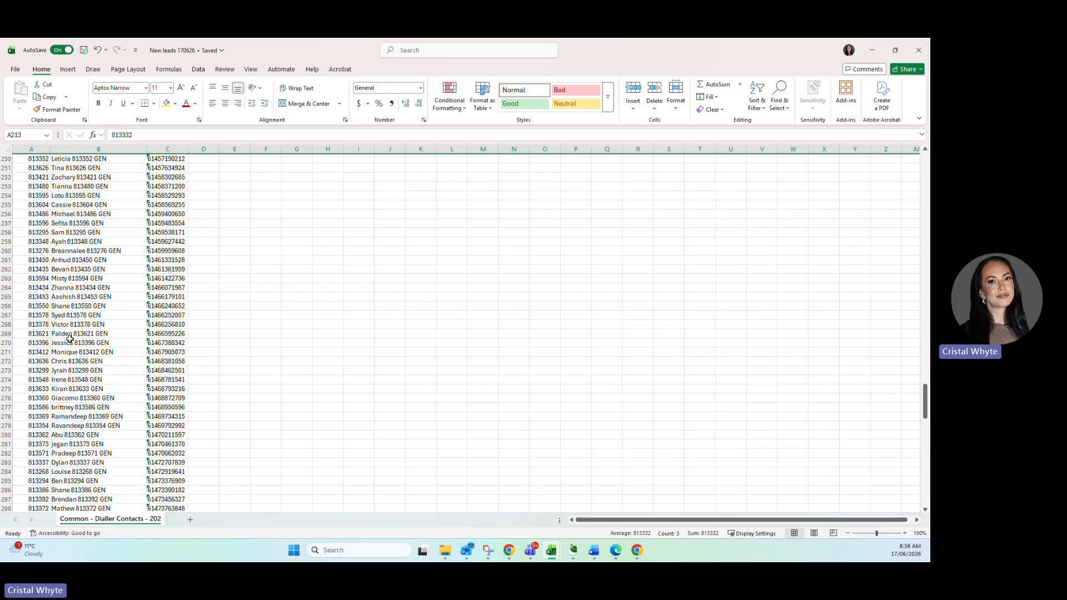
scroll(70, 338, down, 15)
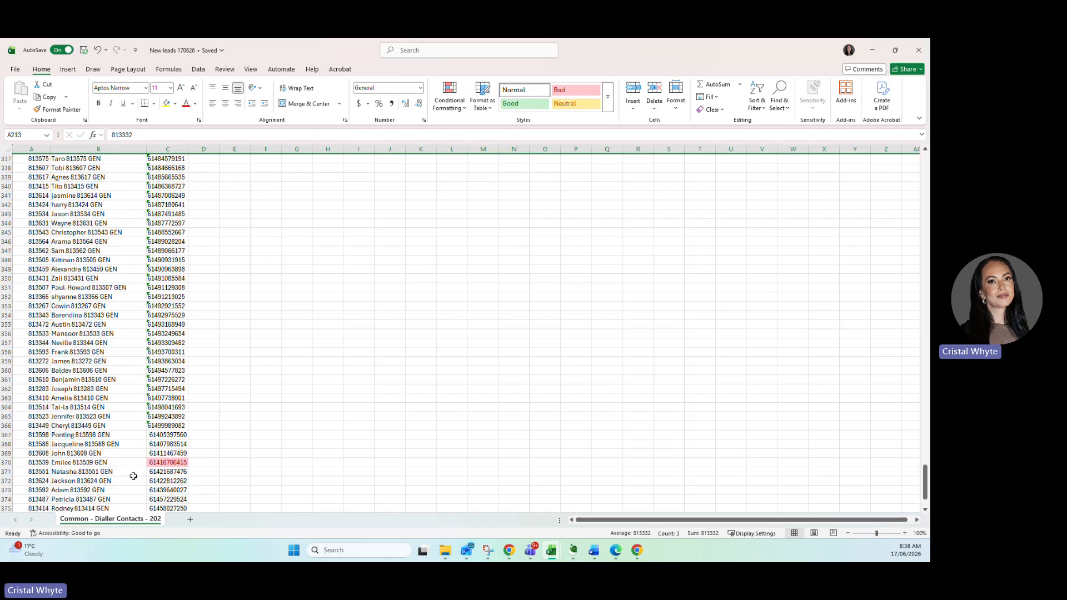
click(159, 463)
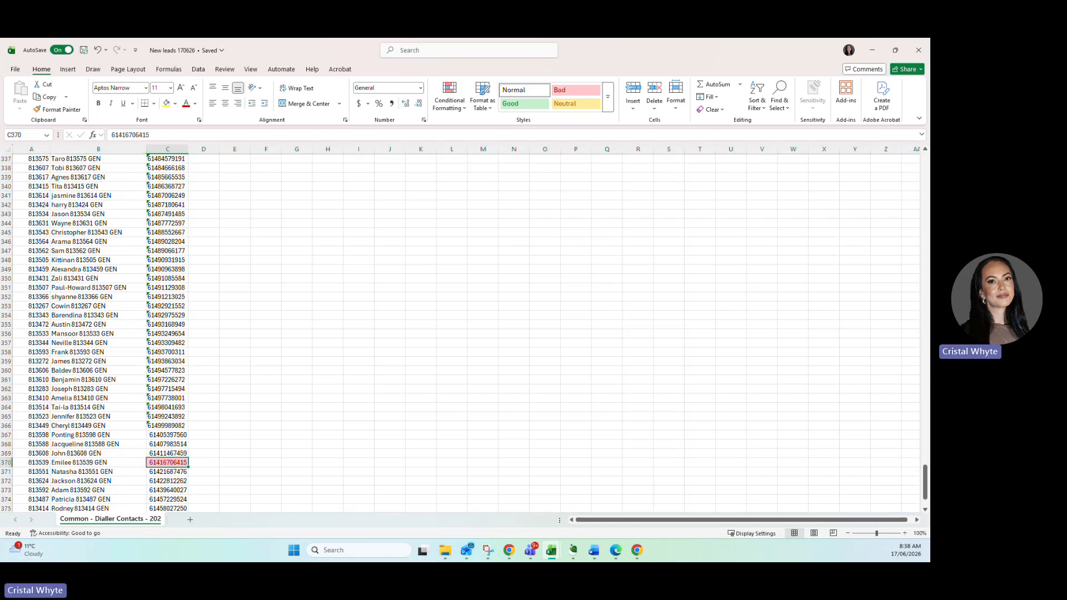
click(10, 463)
right_click(47, 464)
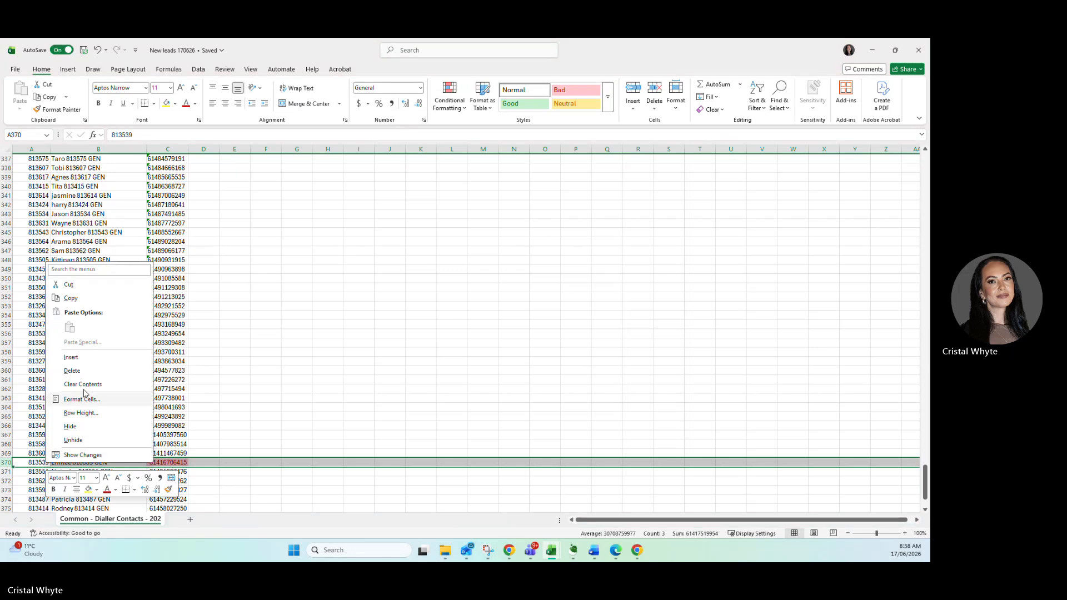
click(80, 375)
scroll(79, 368, down, 7)
scroll(78, 369, up, 5)
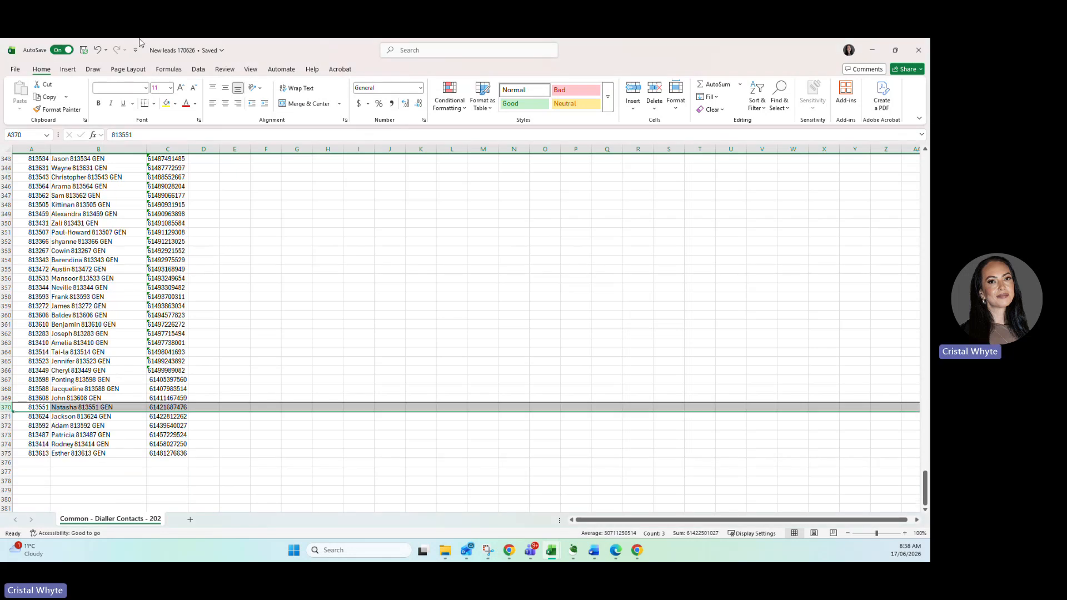
Close the New leads 170626 workbook, switch to TextIt in Chrome and open its contact import page.
click(918, 51)
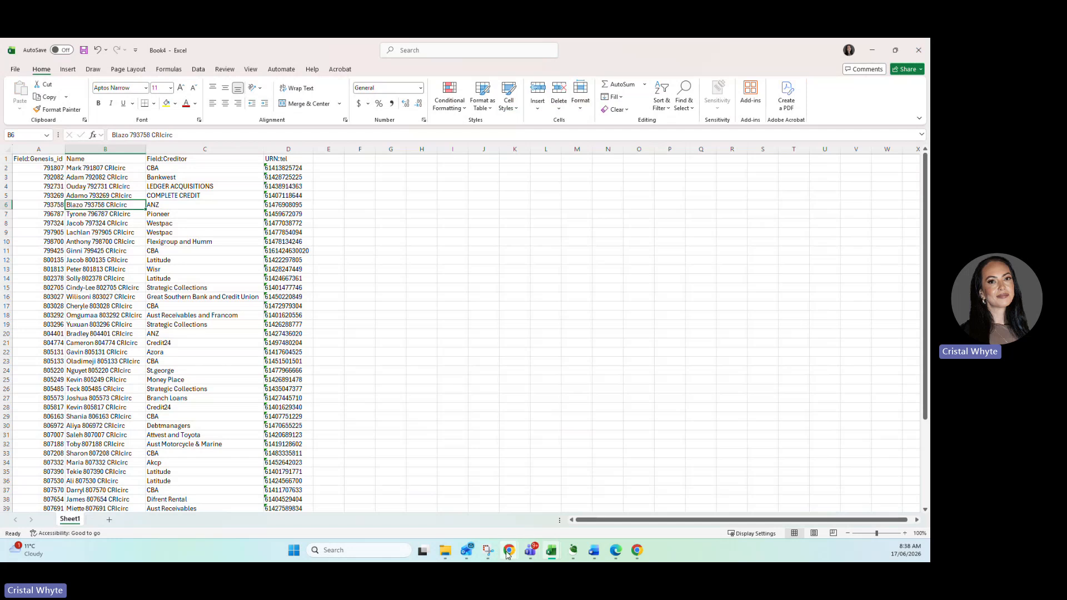
mouse_move(509, 550)
click(581, 521)
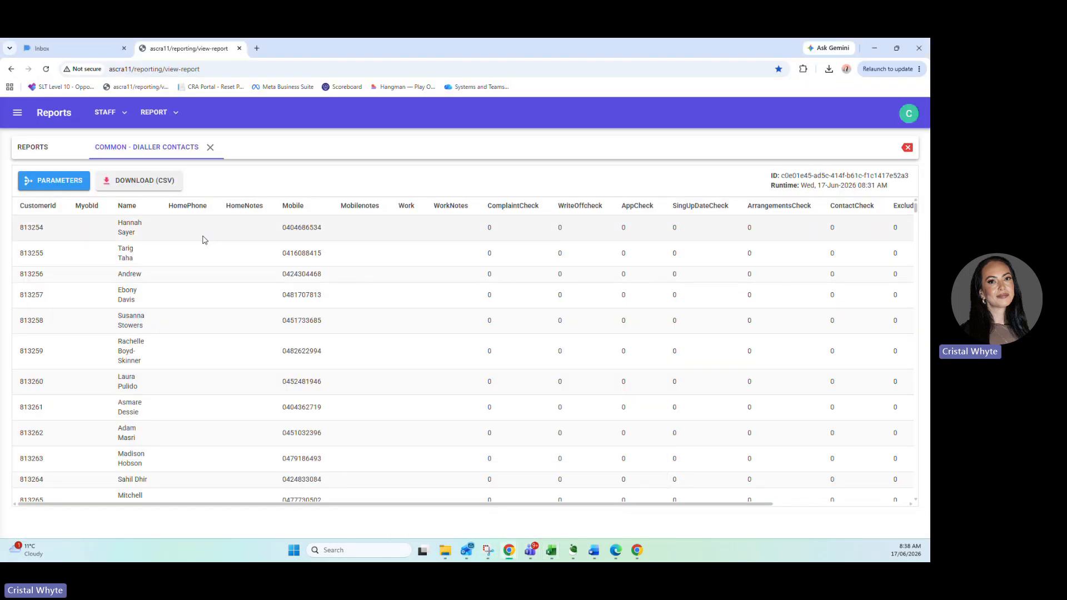
click(94, 44)
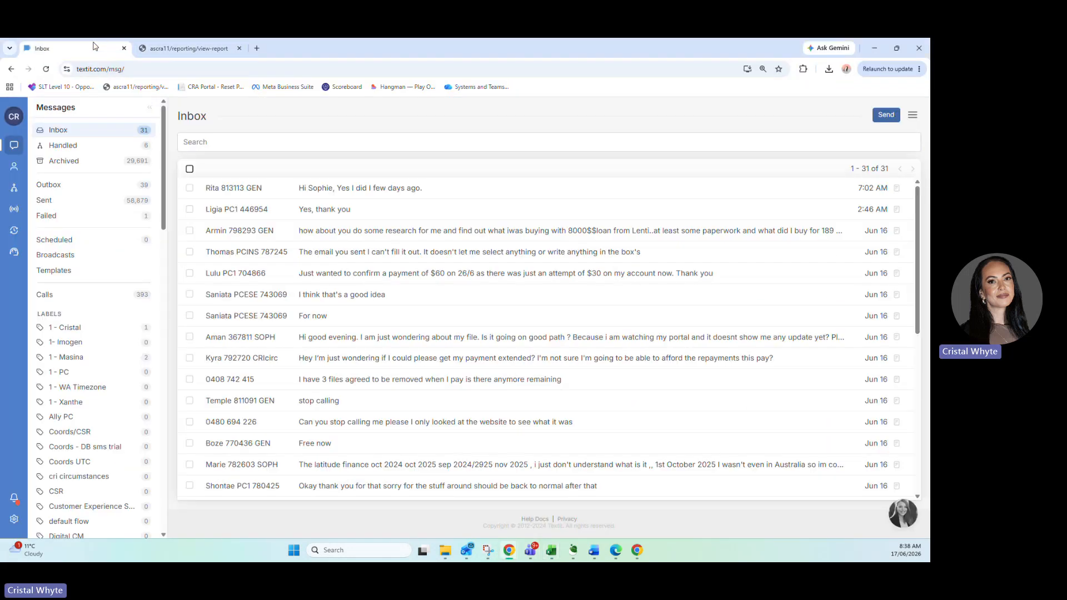
click(13, 167)
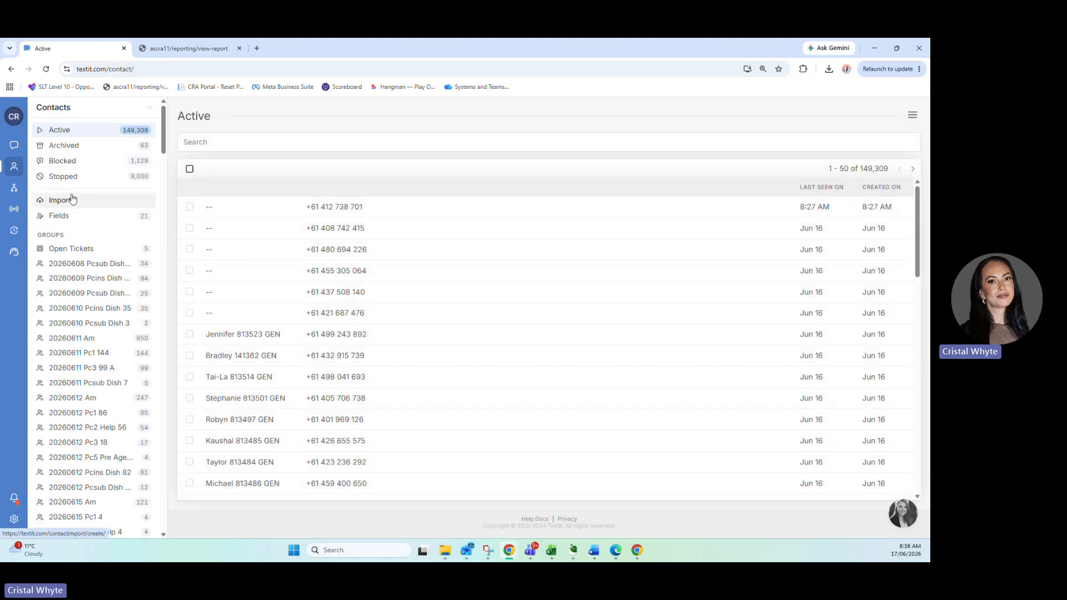
click(71, 199)
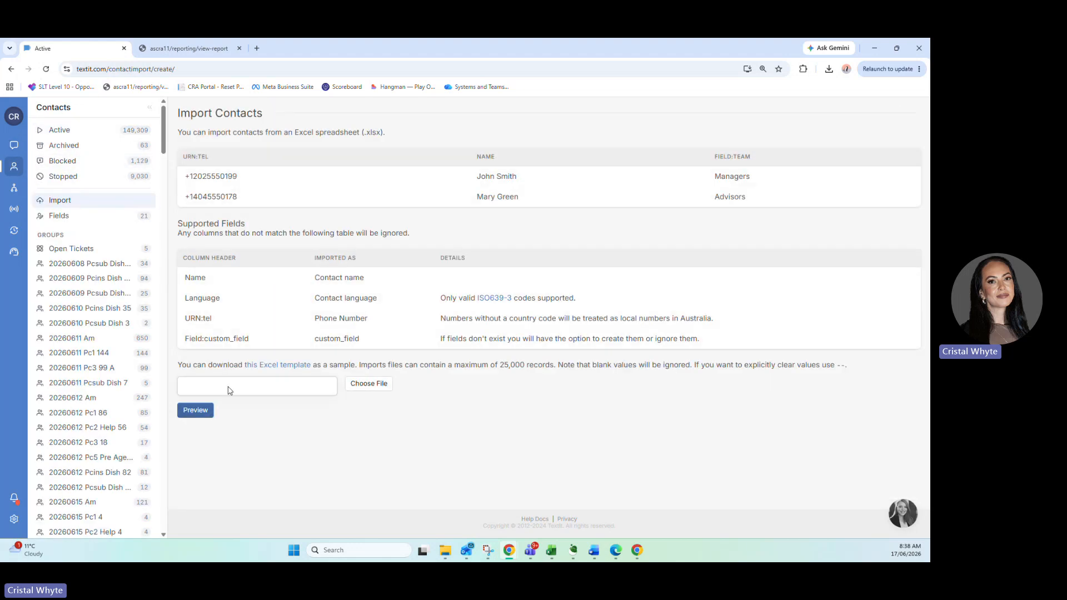
Choose the file New leads 170626.xlsx from the On-Prem Data folder and preview the contact import.
click(228, 390)
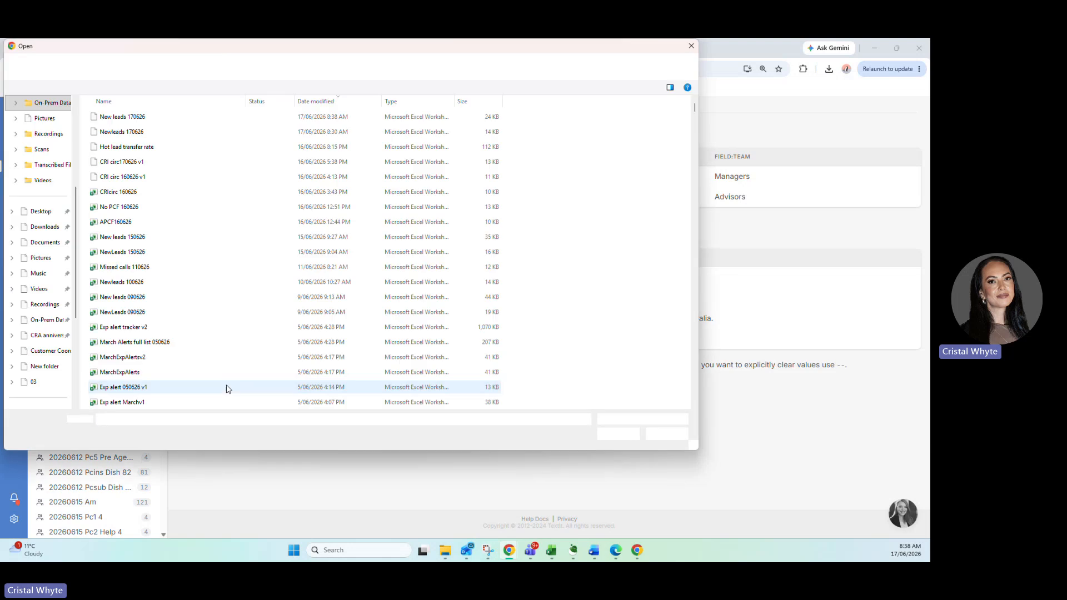
click(139, 120)
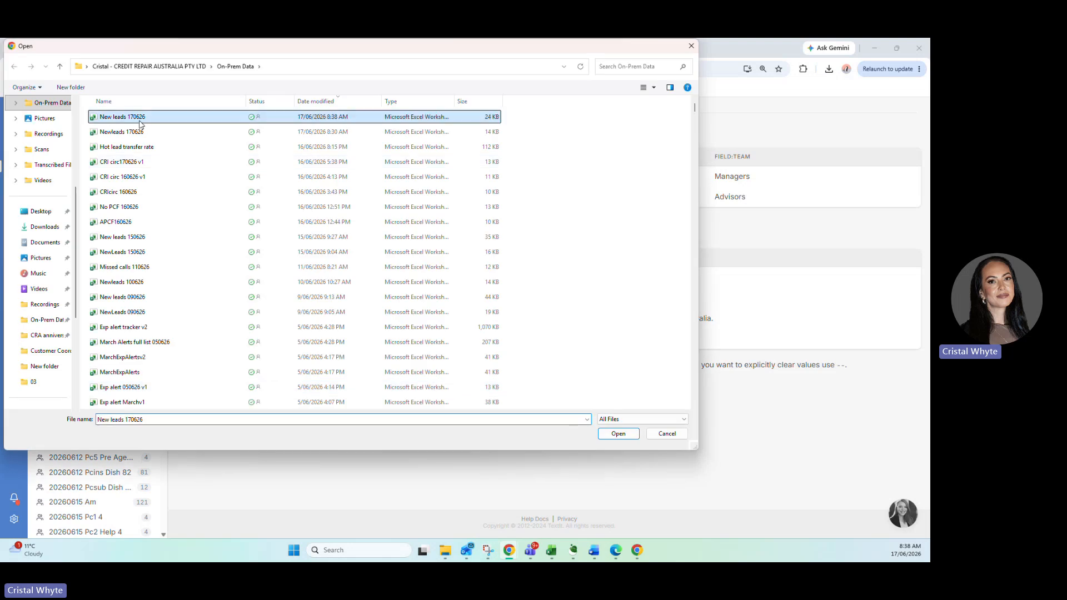
click(618, 434)
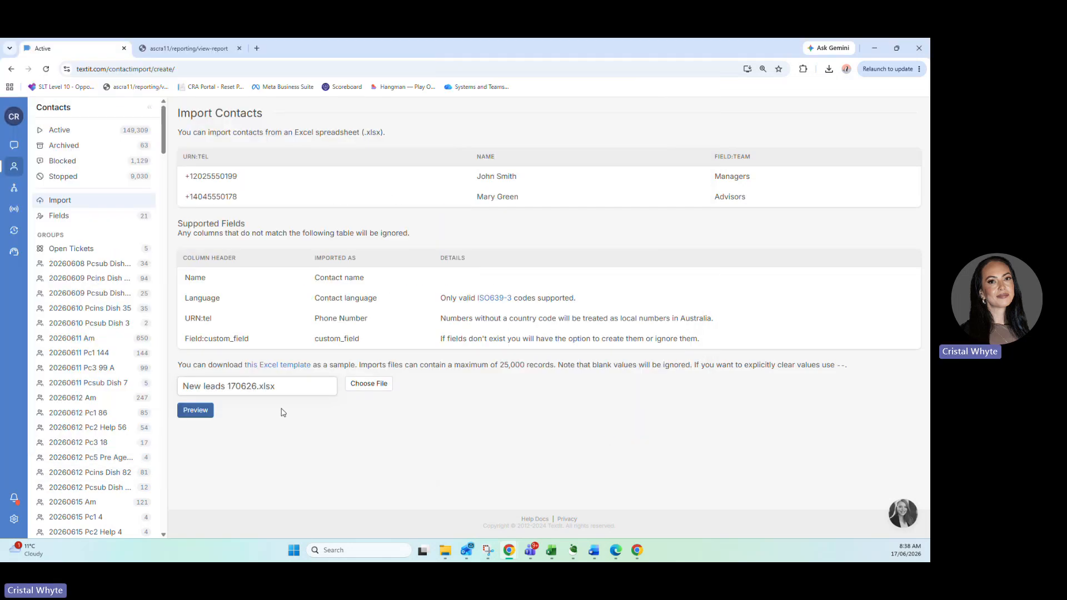
click(205, 418)
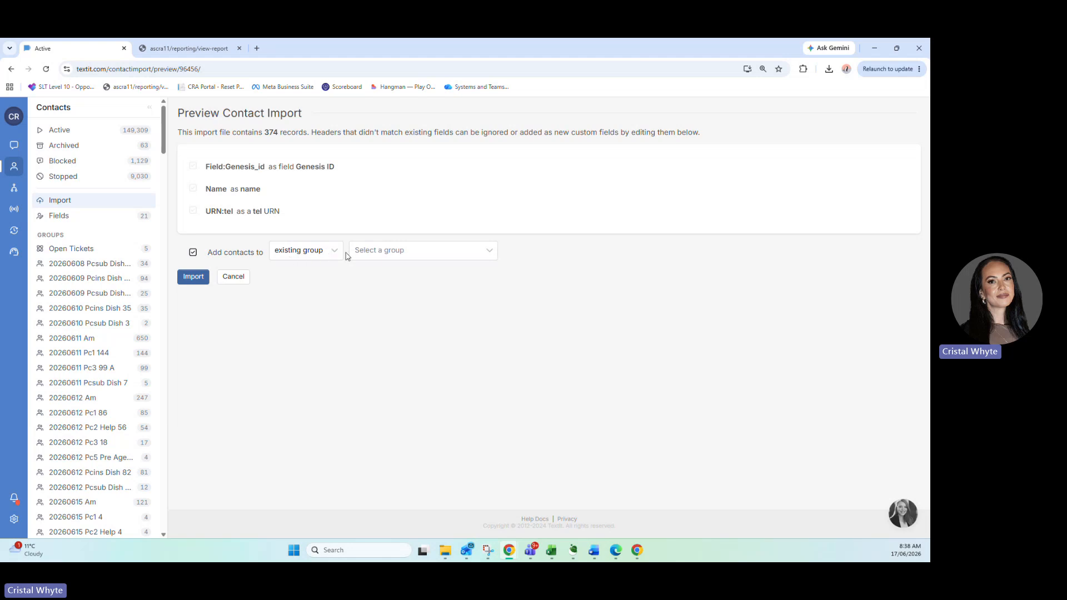
Assign the imported contacts to the existing group New Leads and start the import.
click(383, 254)
text(new)
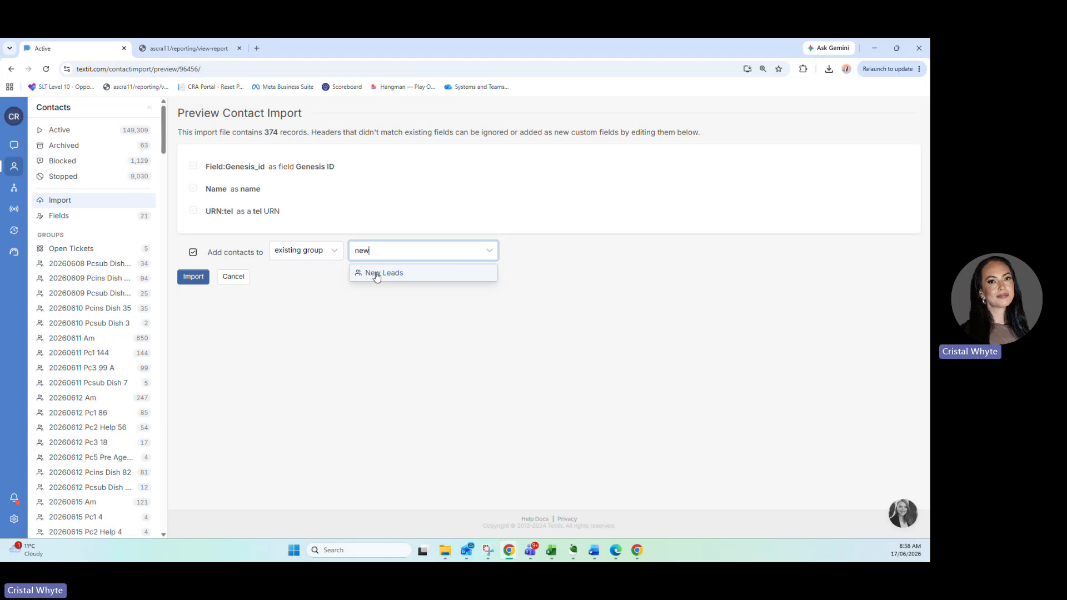
click(376, 276)
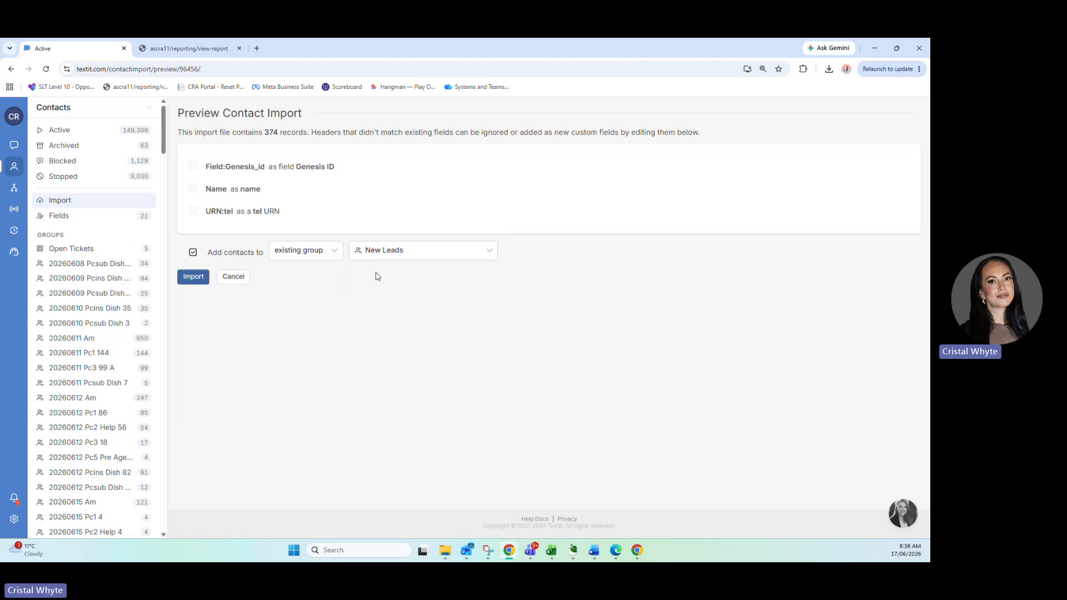
click(200, 277)
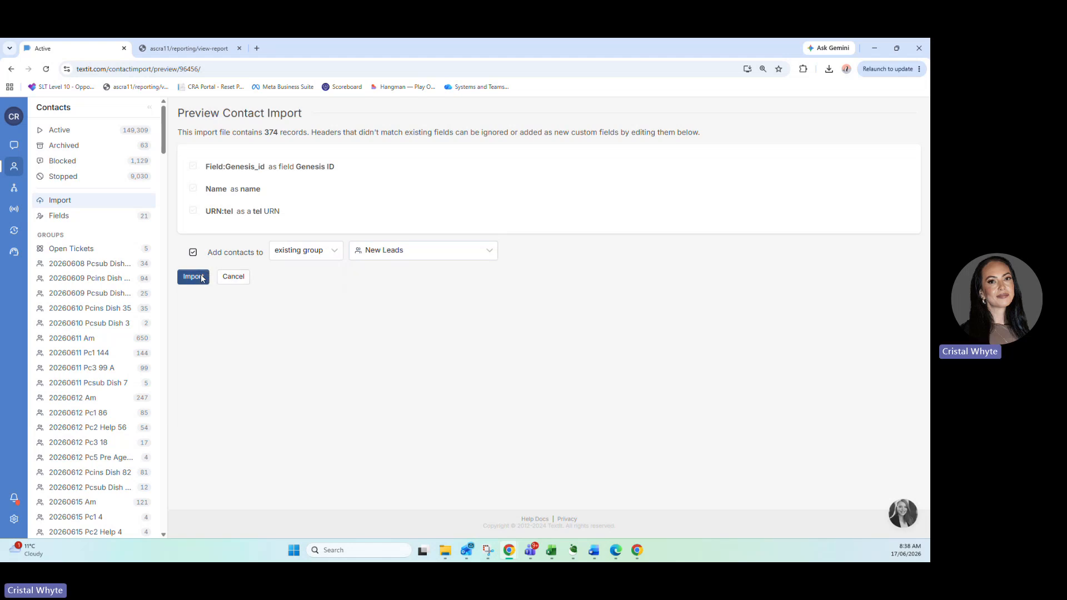